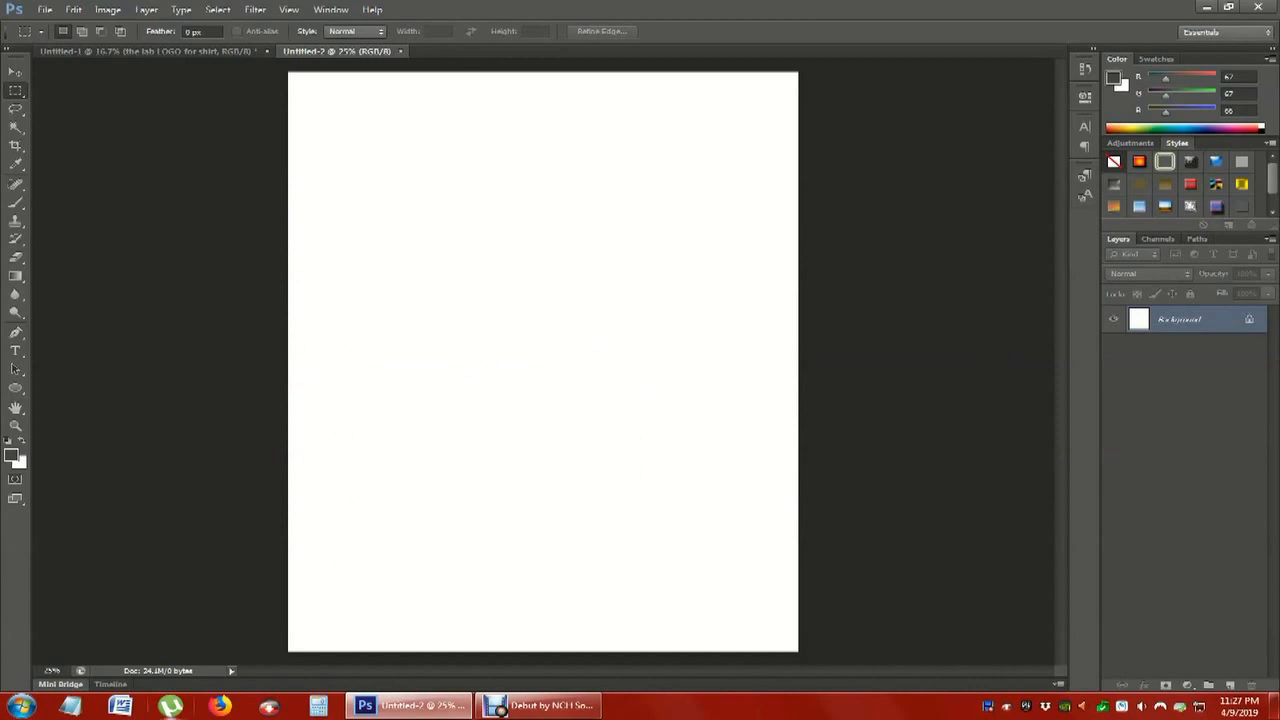
Switch to Firefox and run a Yahoo image search for "pizza"
click(221, 706)
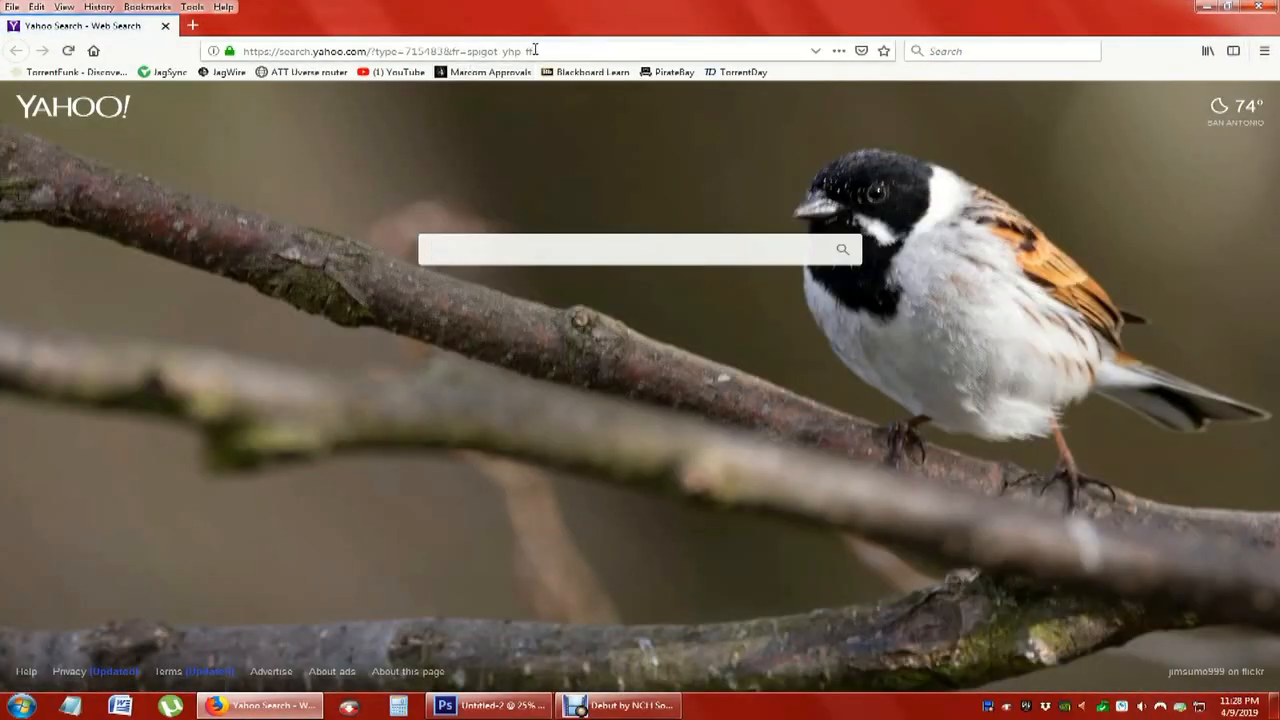
click(542, 50)
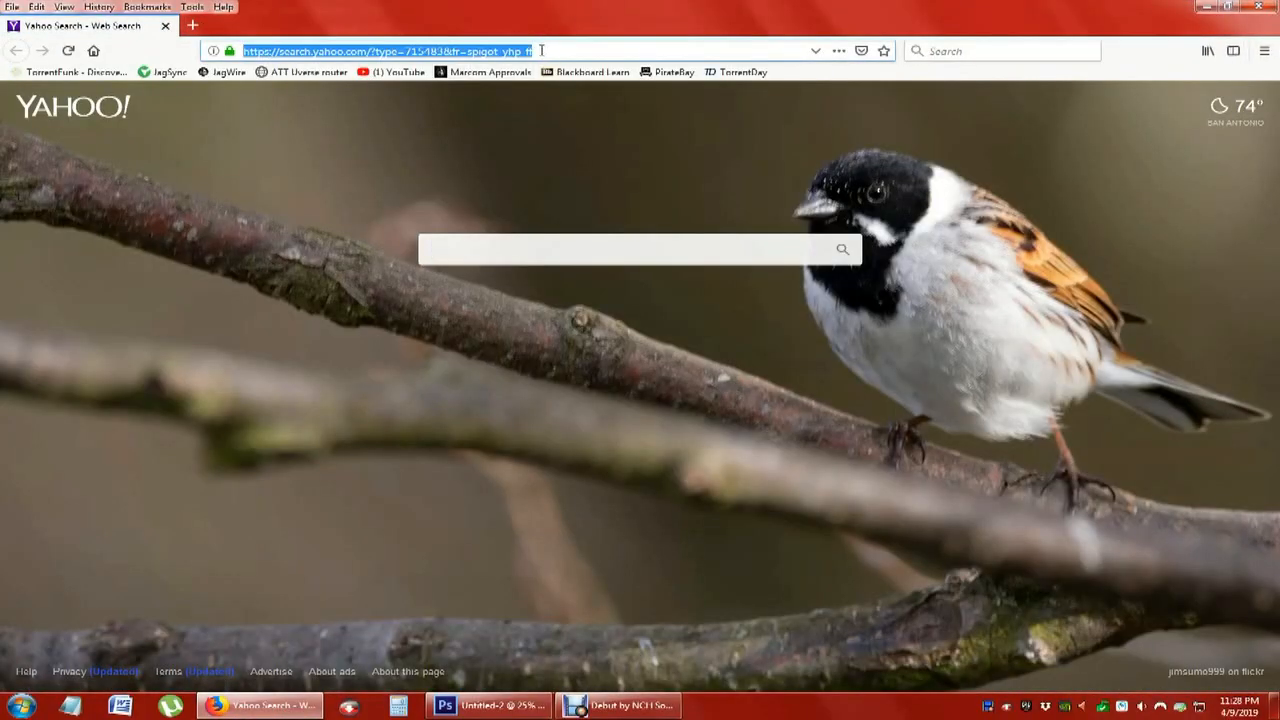
text(pizza)
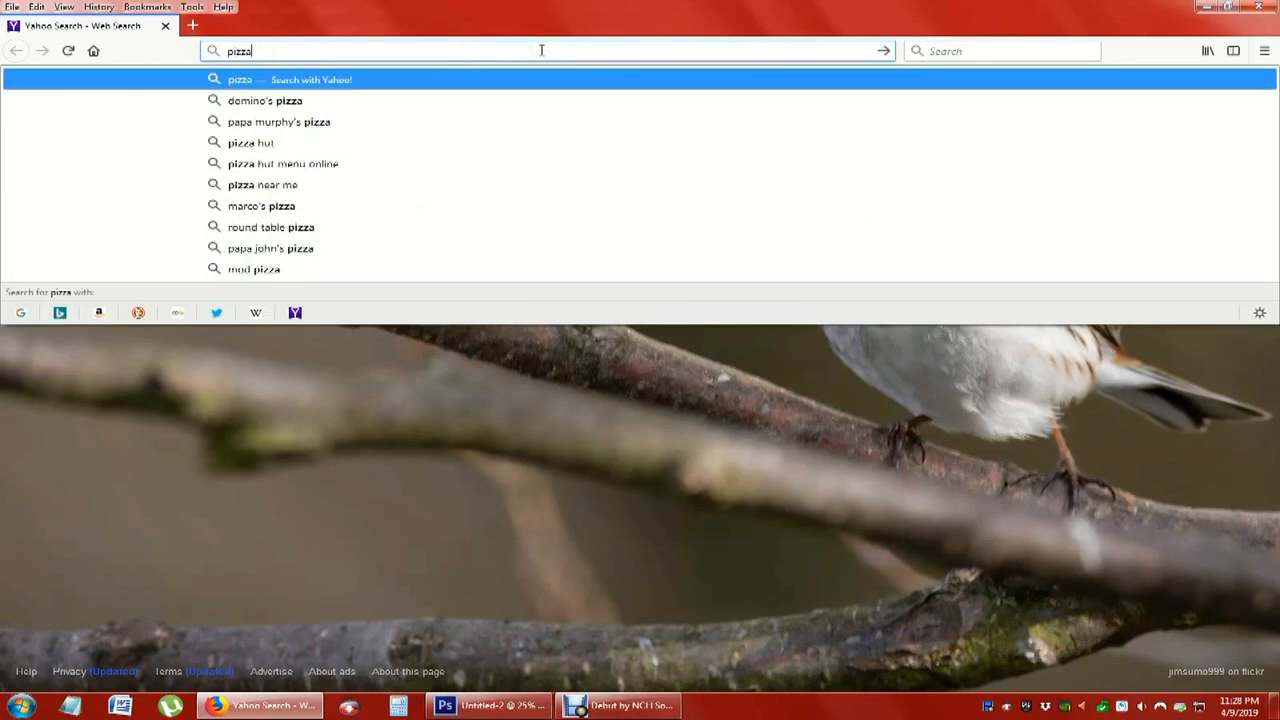
key(Return)
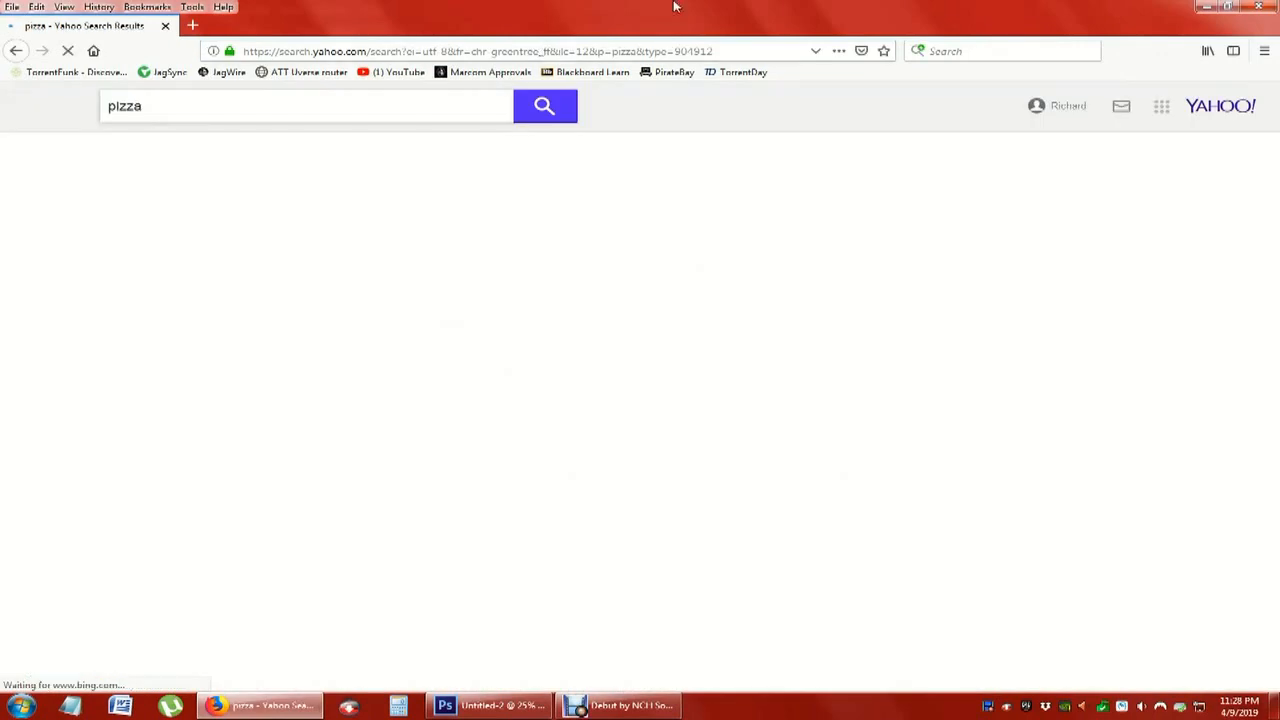
click(172, 146)
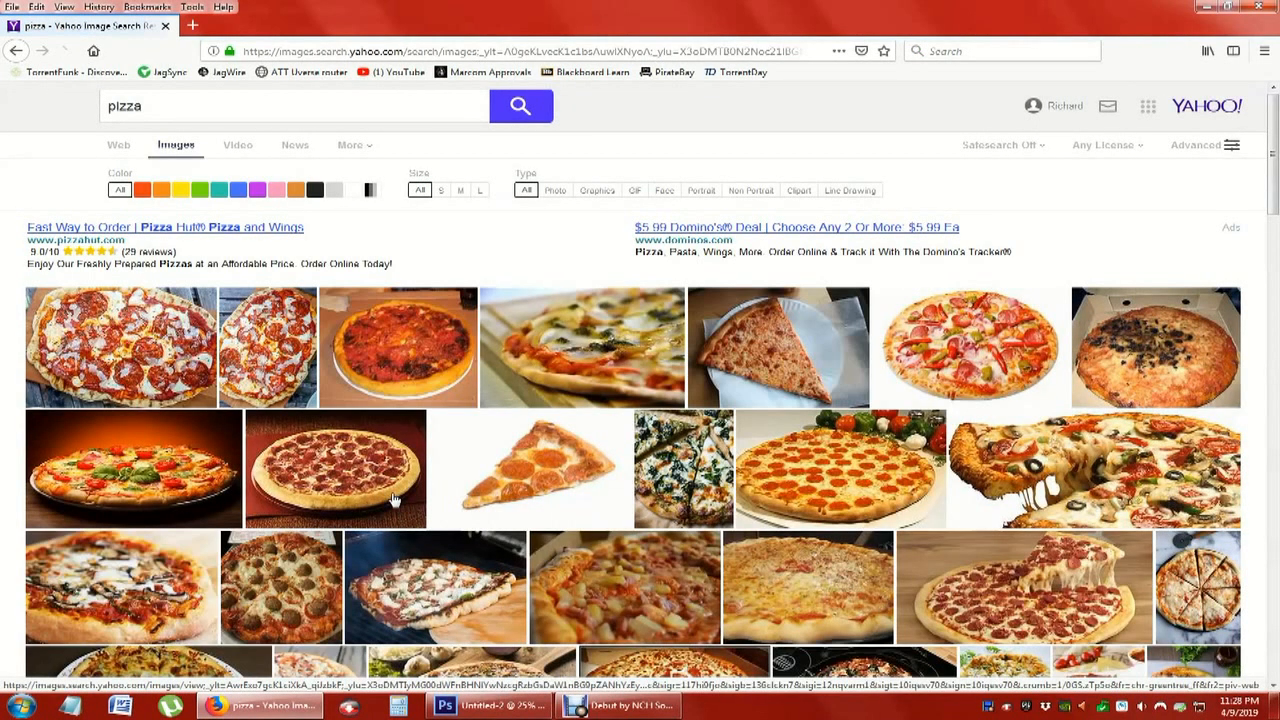
Look through the pizza images and refine the image search to "cicis pizza"
scroll(425, 562, down, 5)
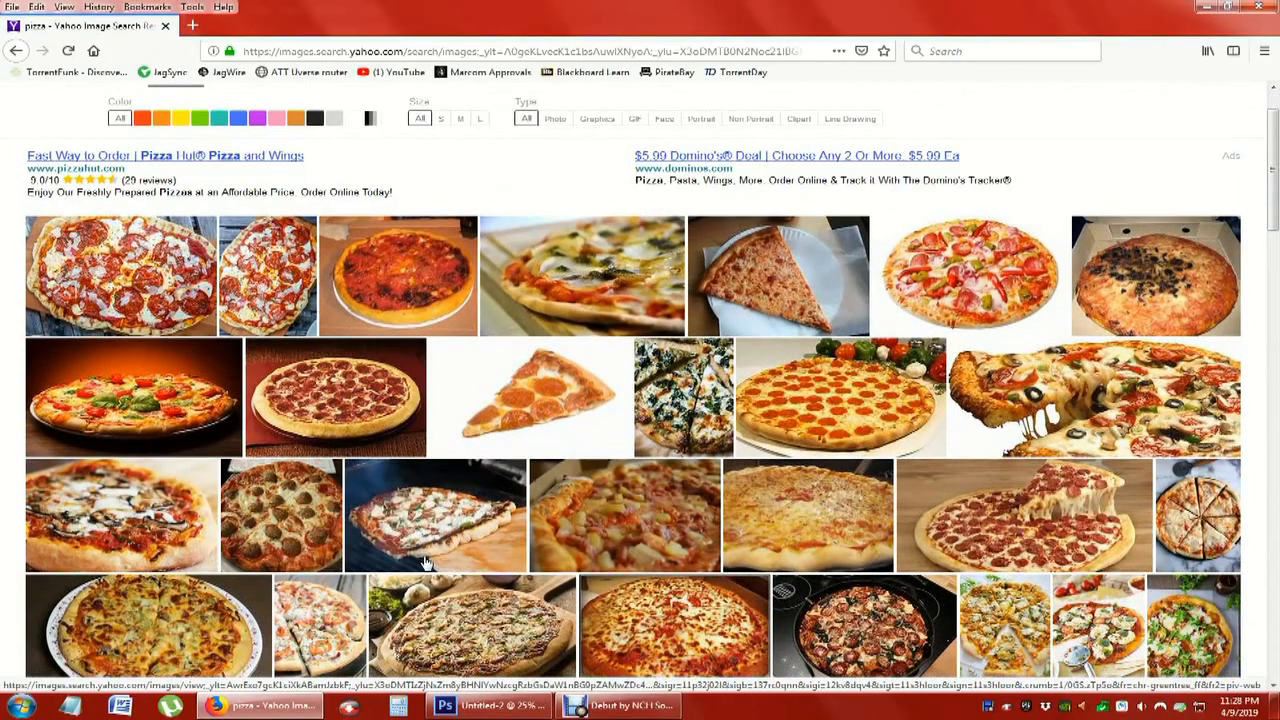
scroll(425, 562, down, 4)
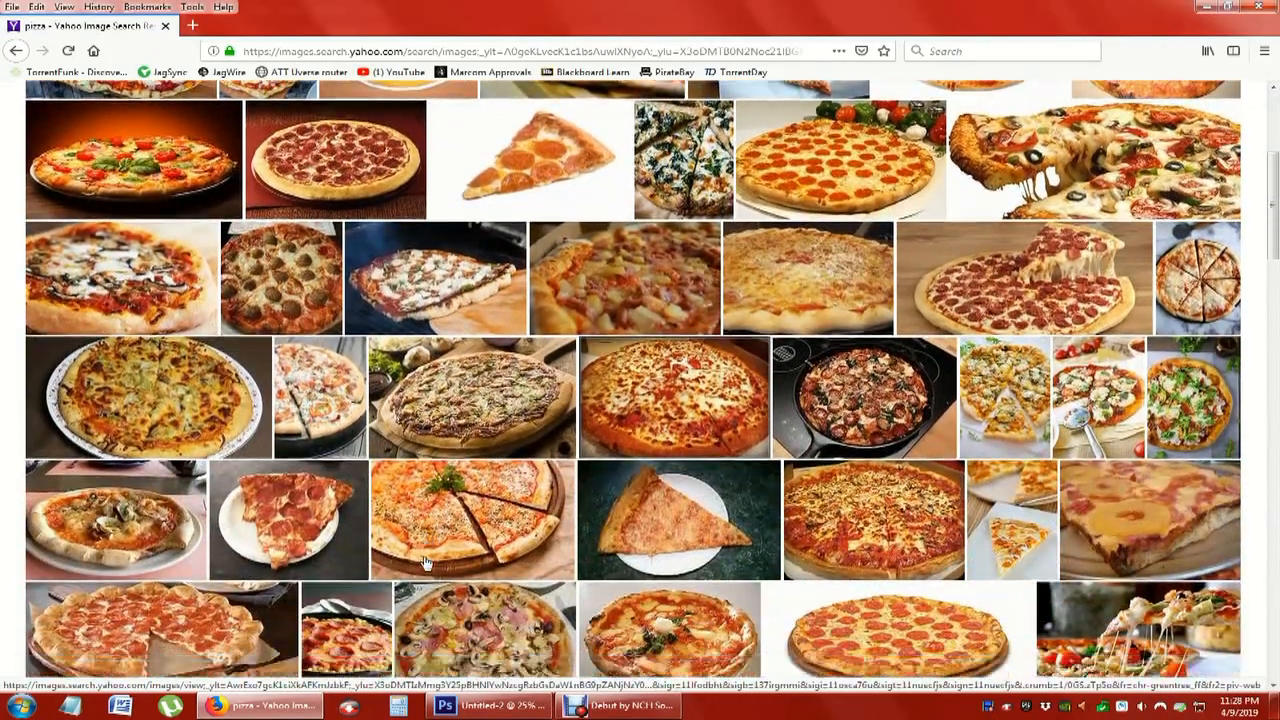
scroll(425, 562, down, 8)
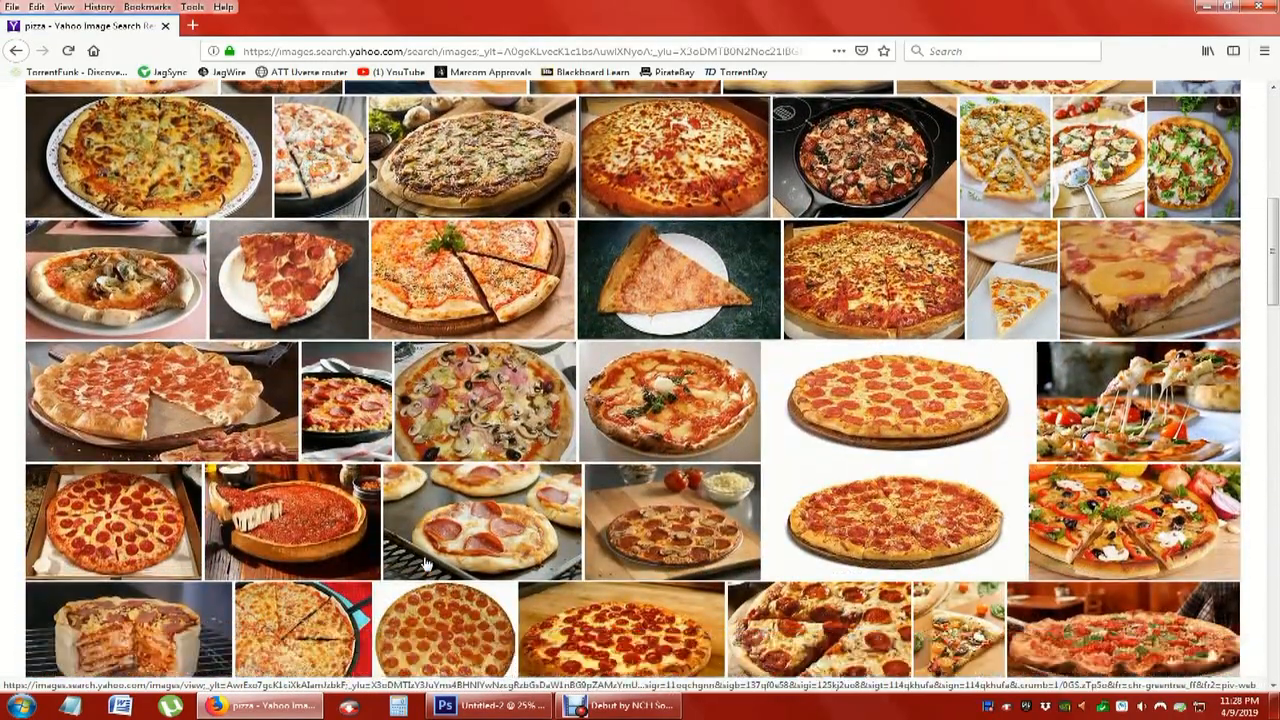
scroll(425, 562, down, 3)
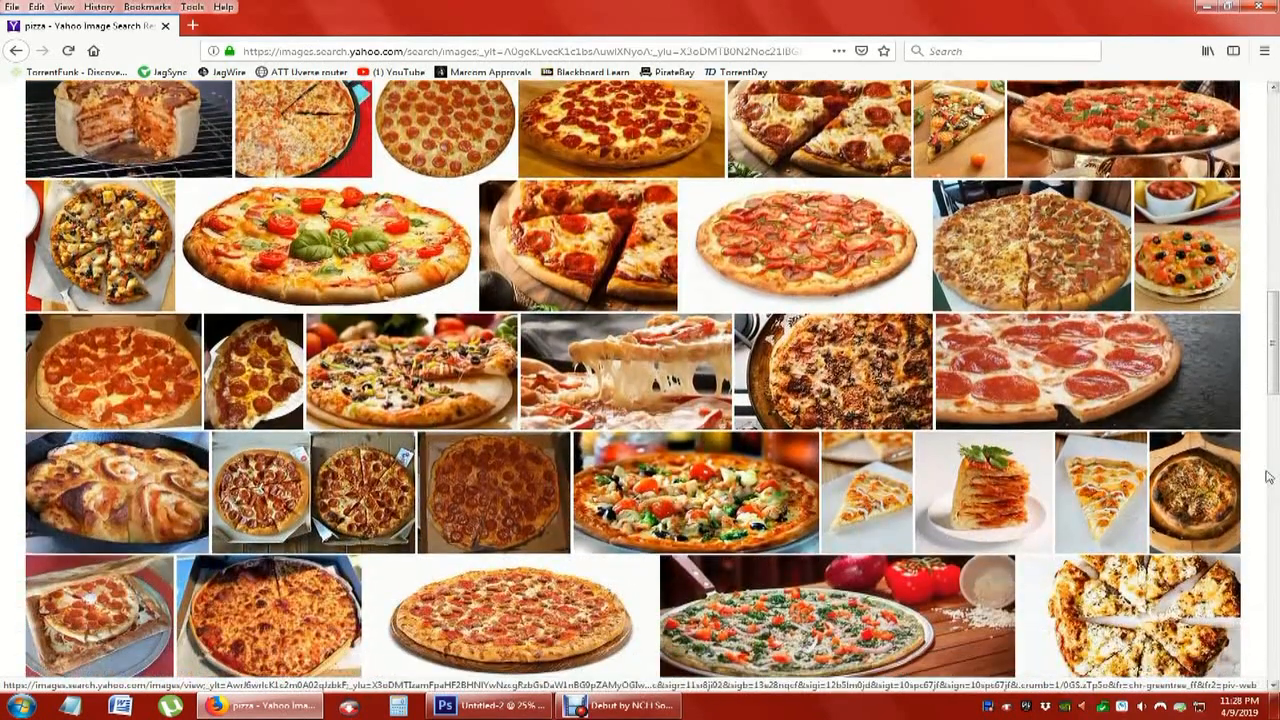
key(Home)
click(110, 105)
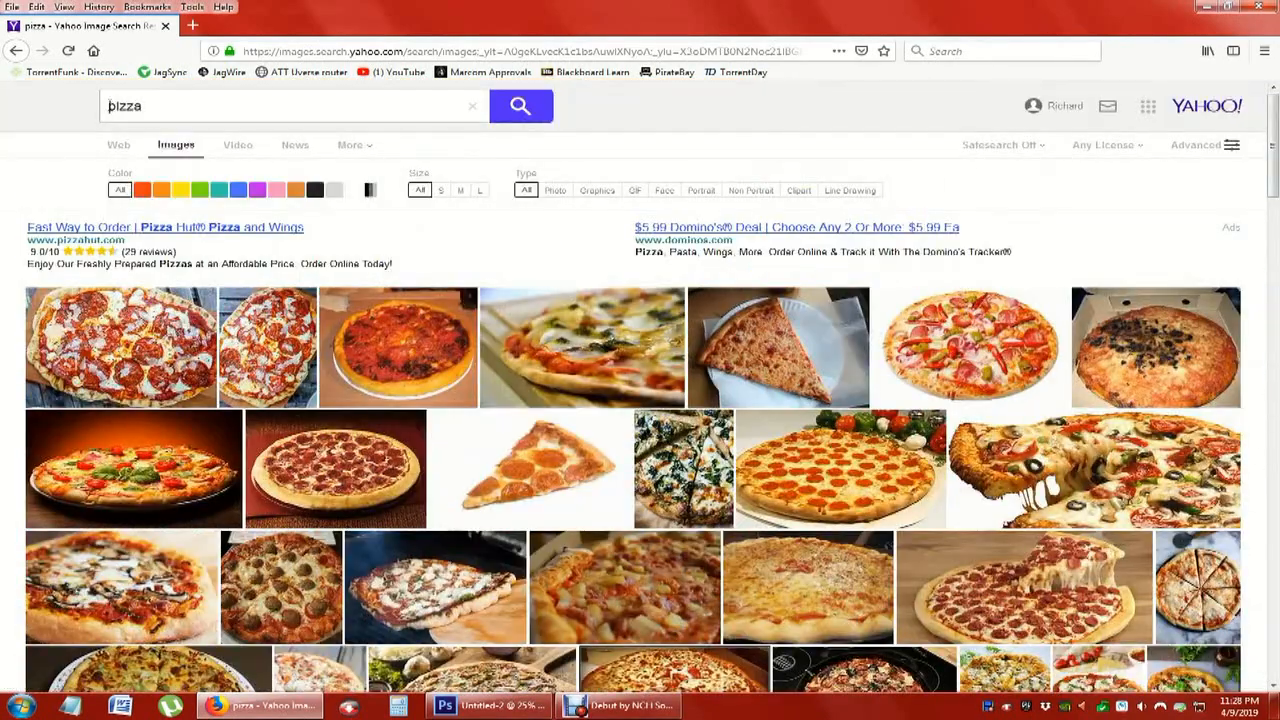
text(cici)
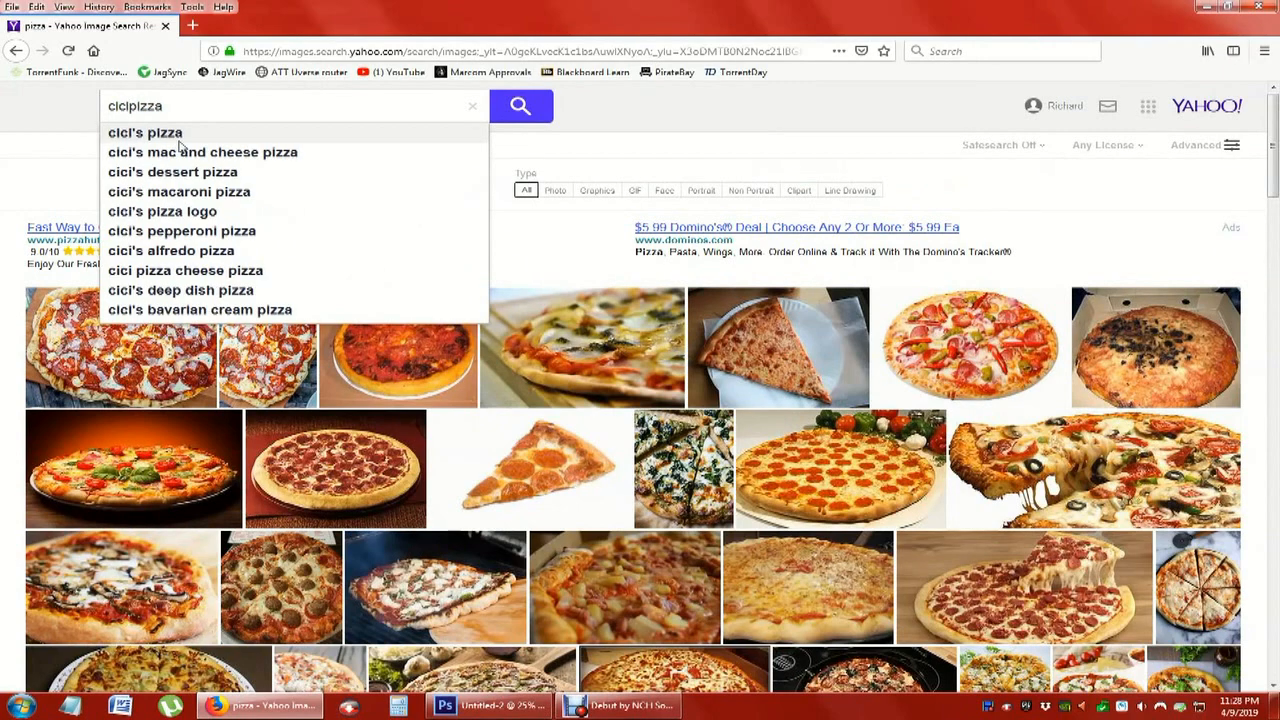
text(s)
key(Return)
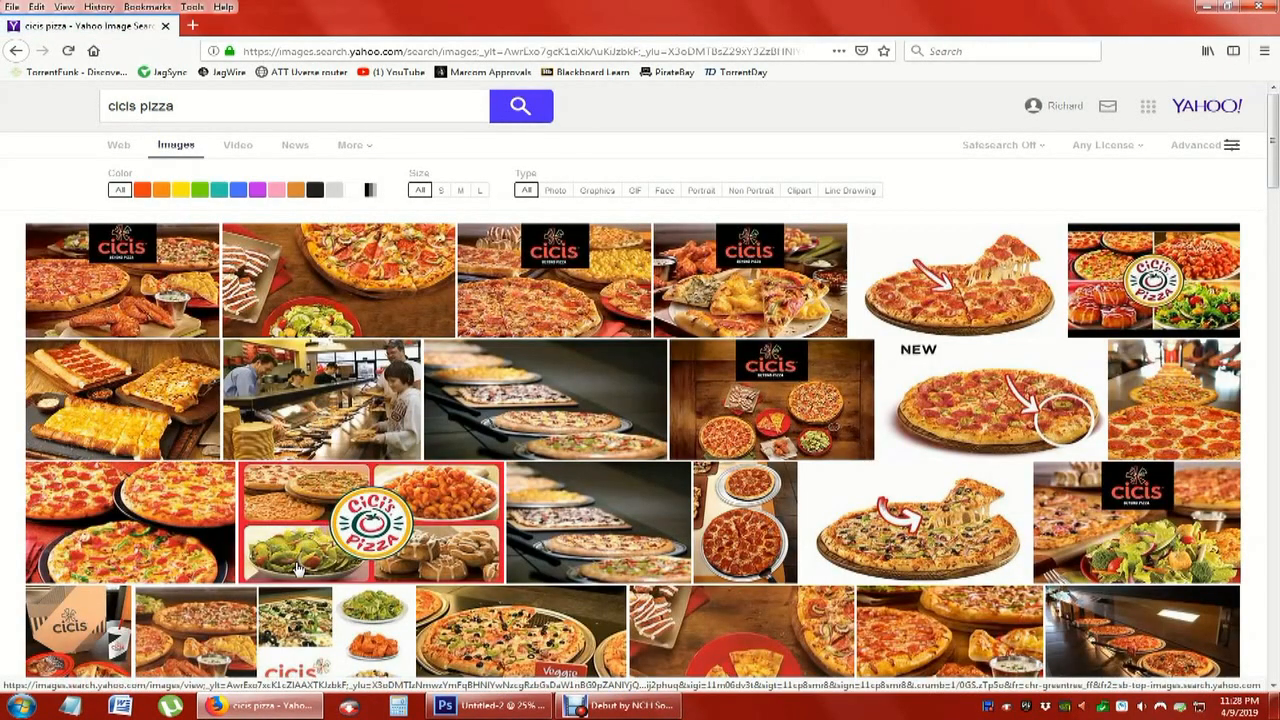
Browse the Cicis results and preview the close-up pepperoni pizza image, closing the preview again
scroll(295, 568, down, 3)
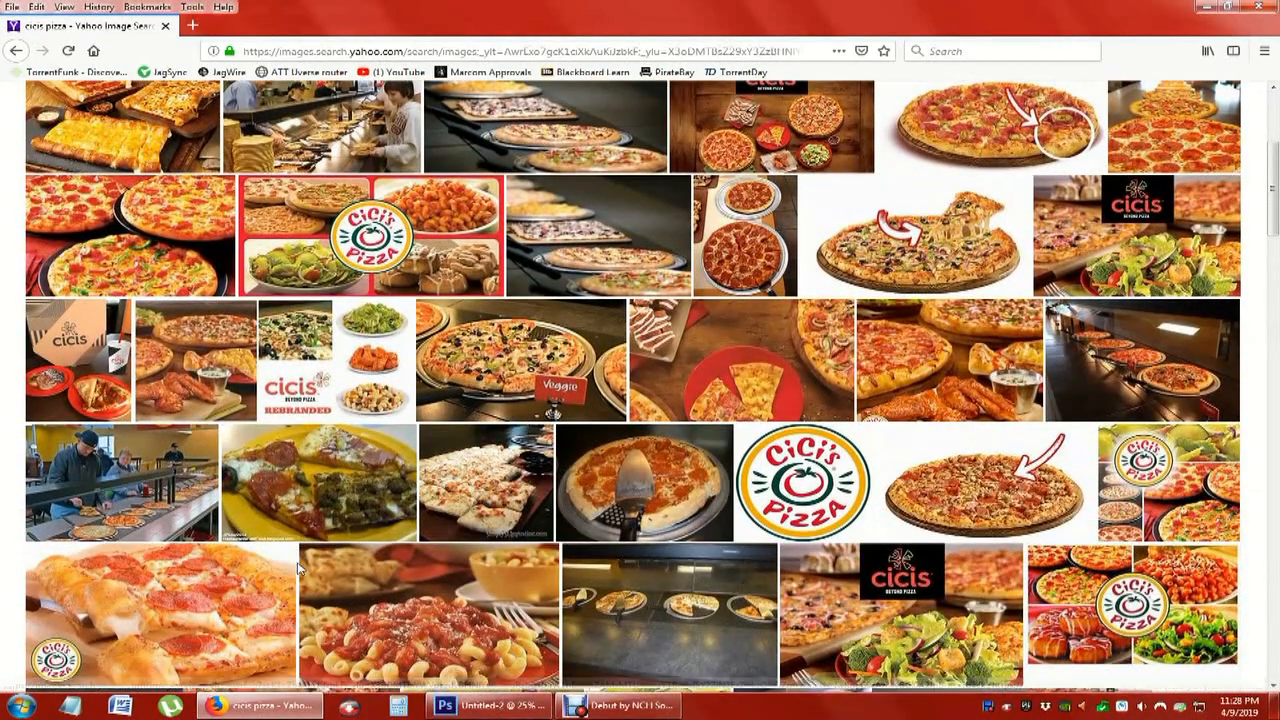
scroll(297, 568, down, 5)
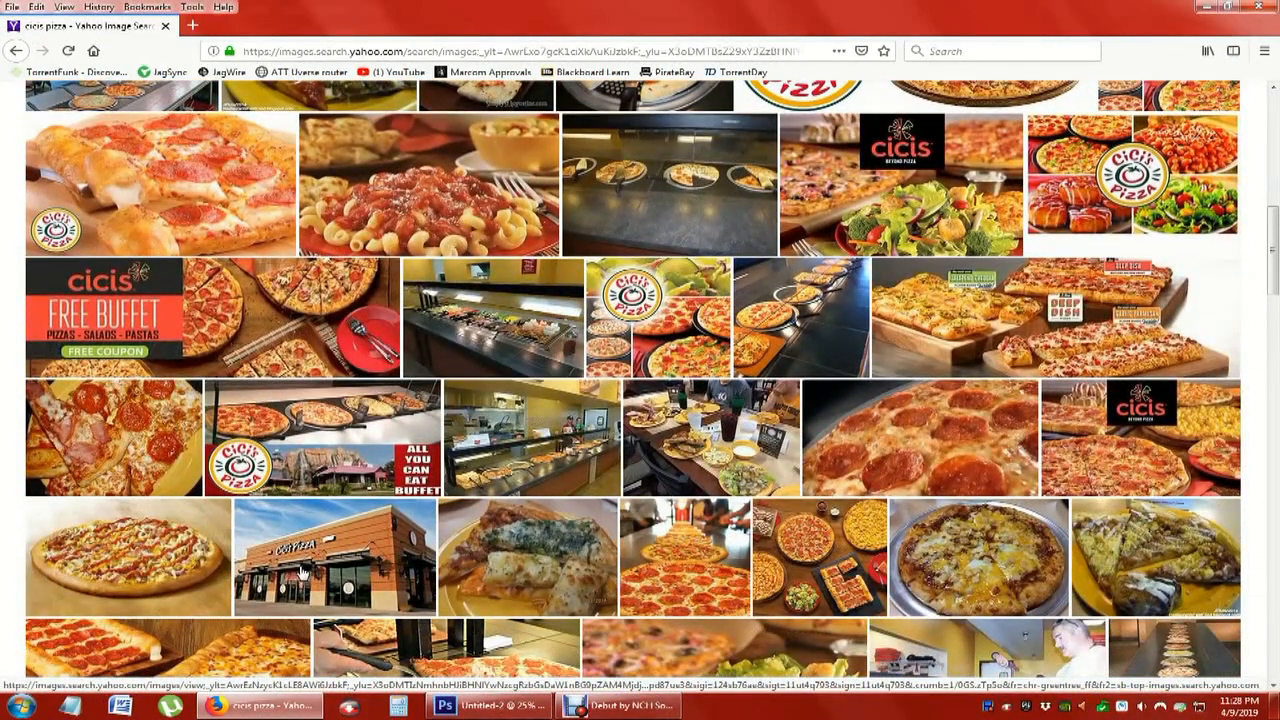
scroll(300, 570, down, 2)
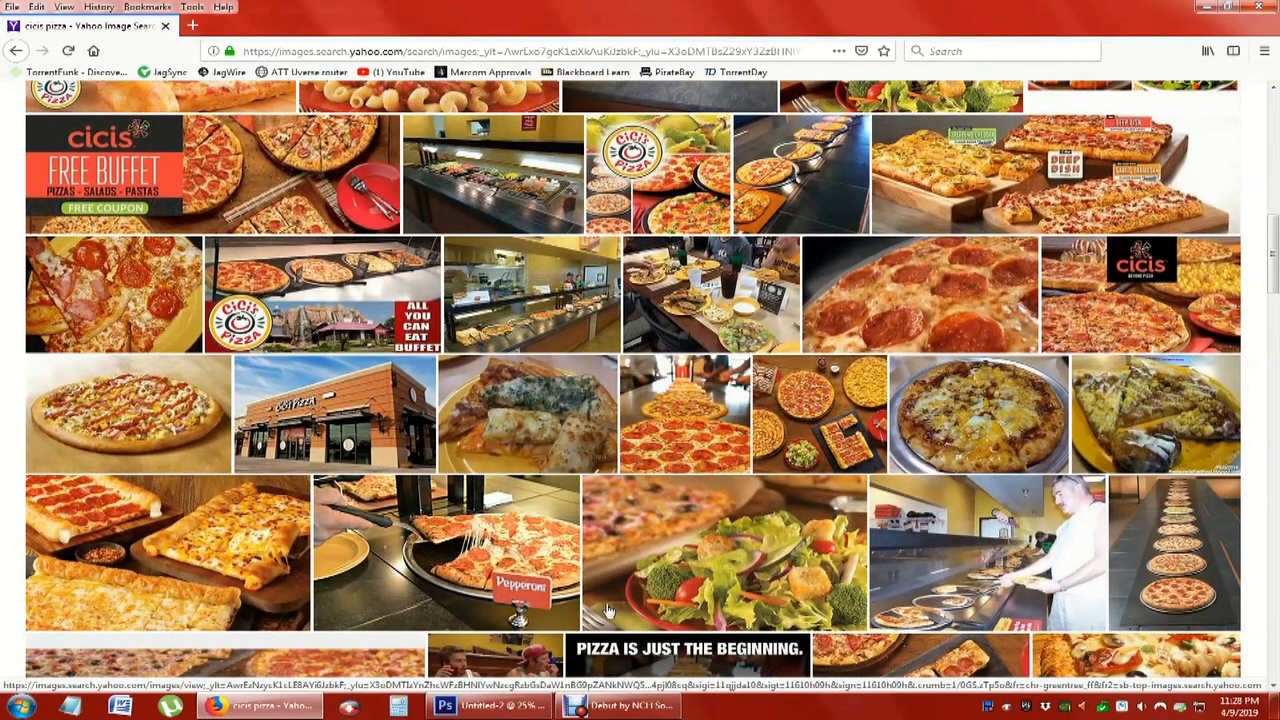
click(898, 313)
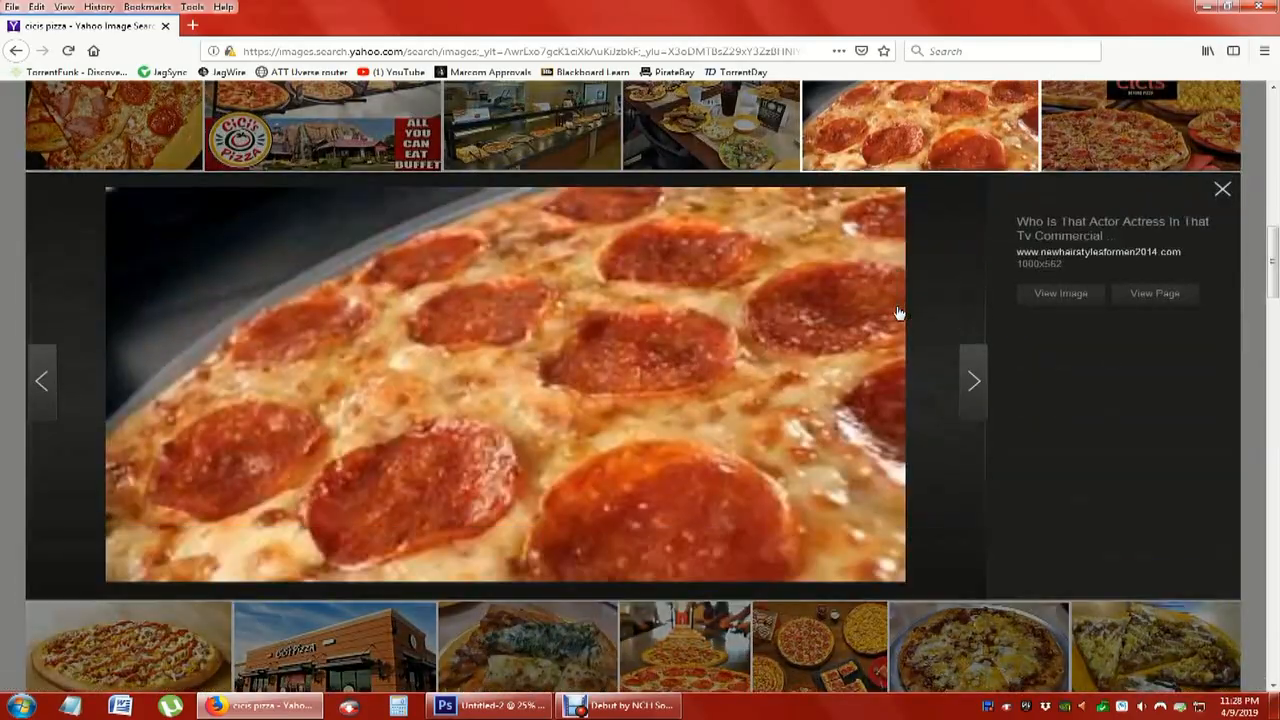
click(1222, 189)
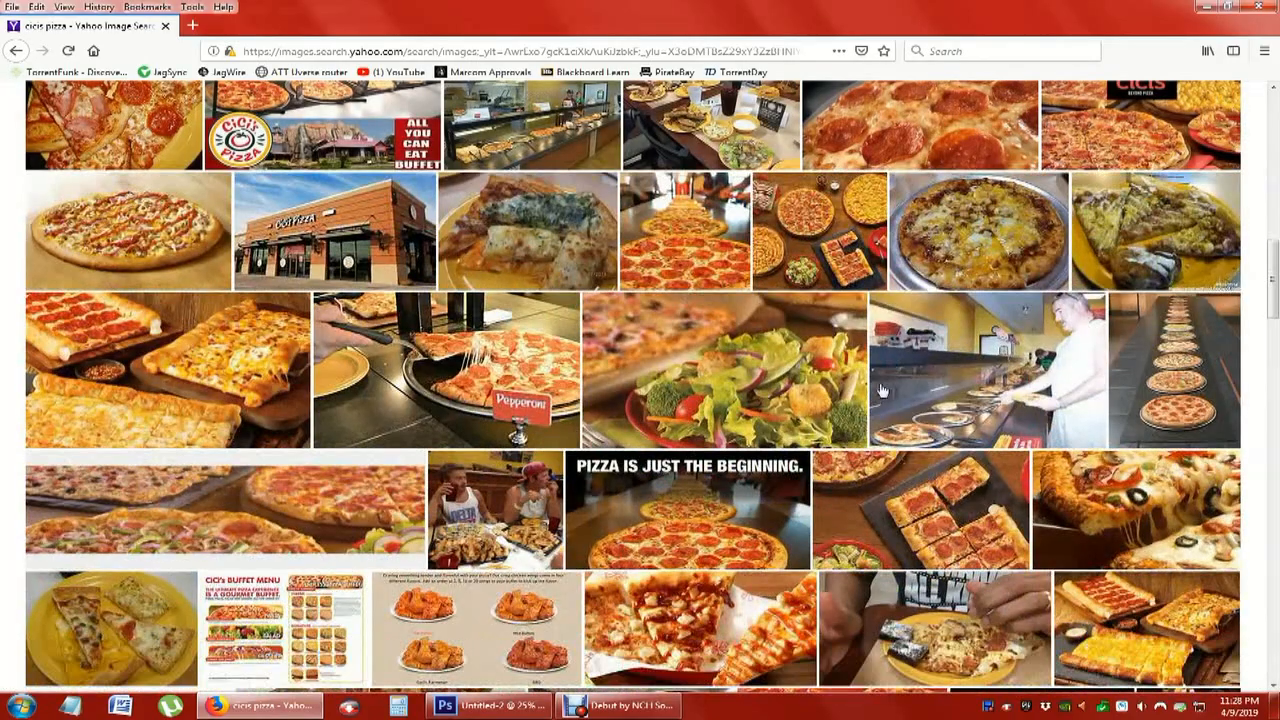
Copy the 600x800 photo of two pepperoni pizzas on metal trays and paste it into the blank Untitled-2 document in Photoshop
scroll(700, 566, down, 1)
scroll(697, 566, down, 1)
scroll(697, 566, down, 2)
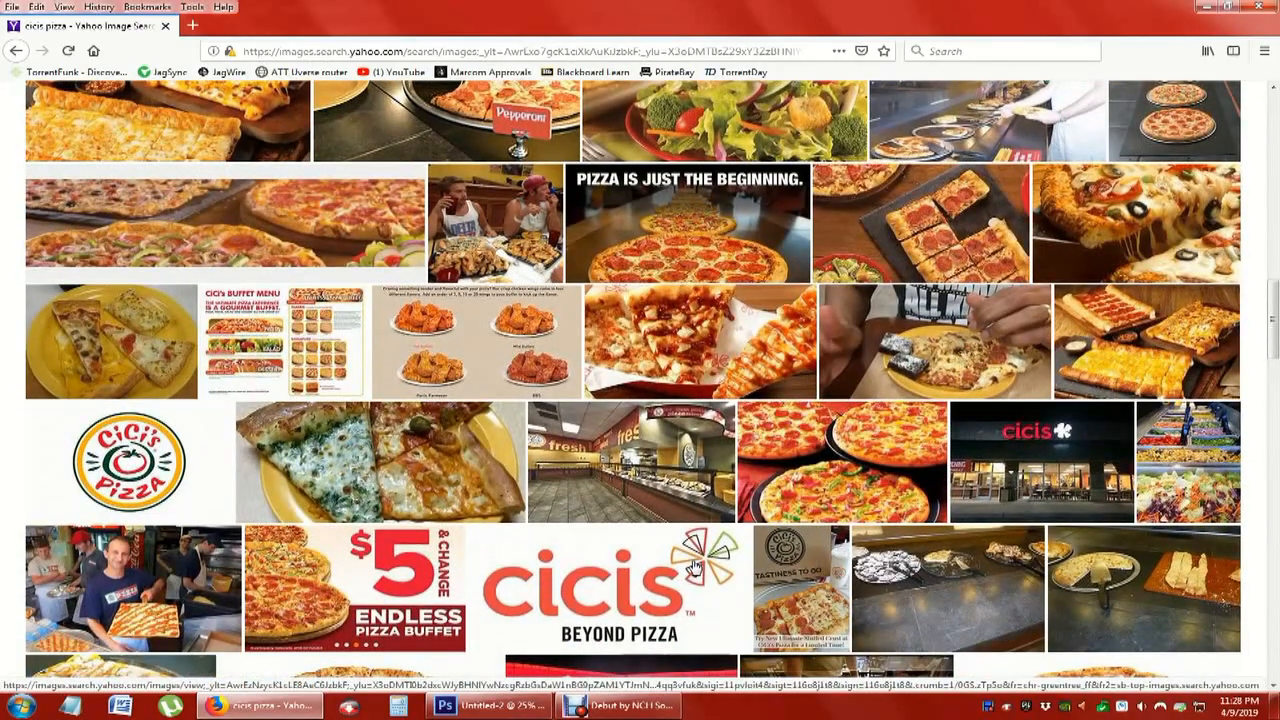
scroll(697, 566, down, 3)
scroll(615, 585, down, 1)
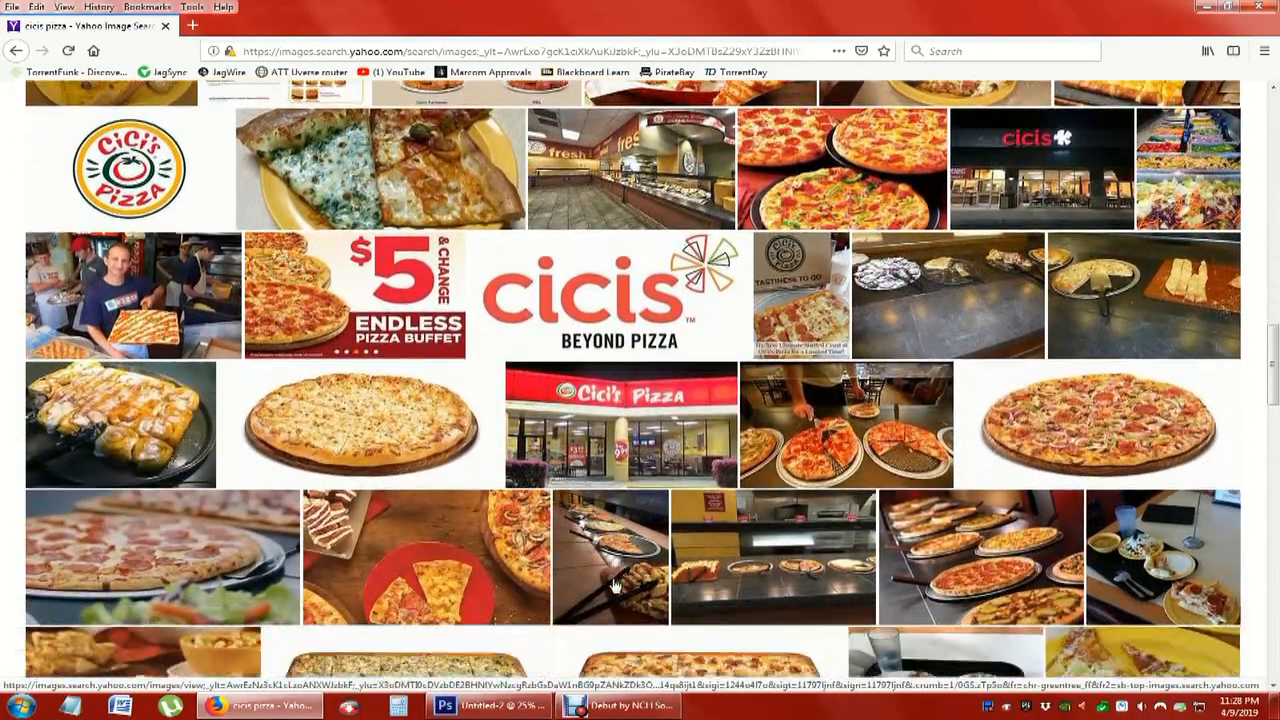
scroll(615, 585, down, 5)
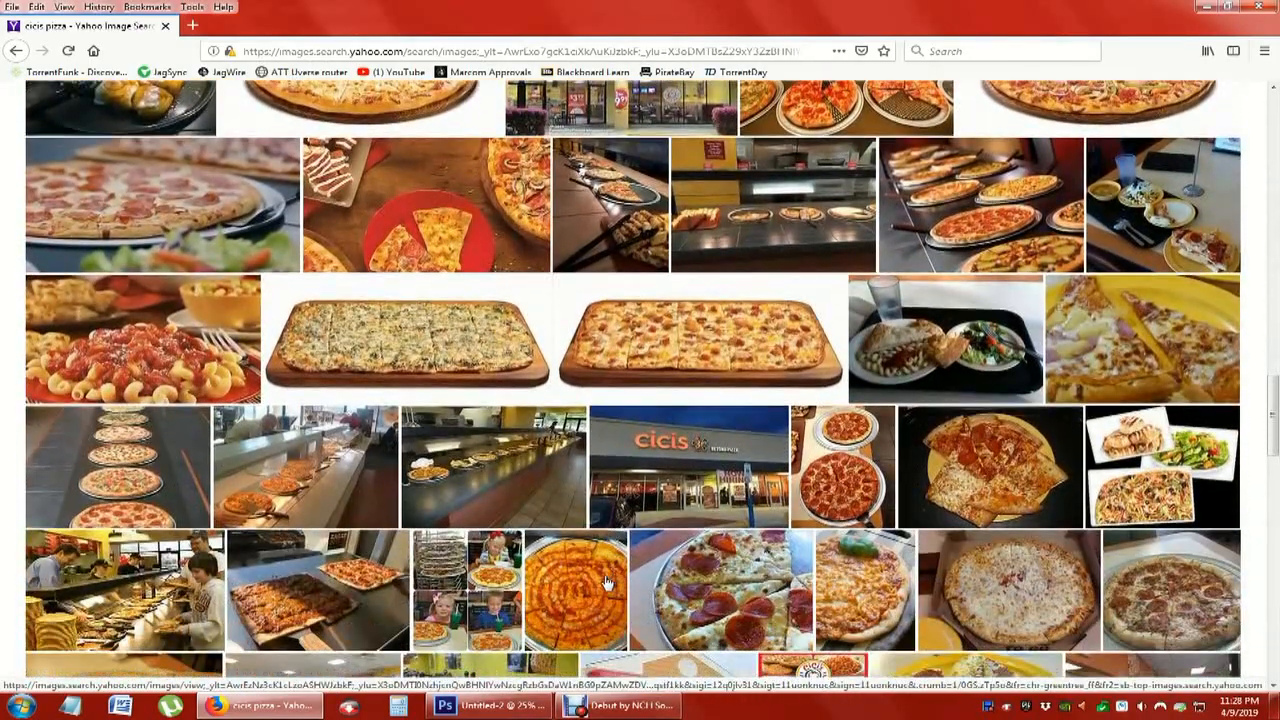
click(865, 485)
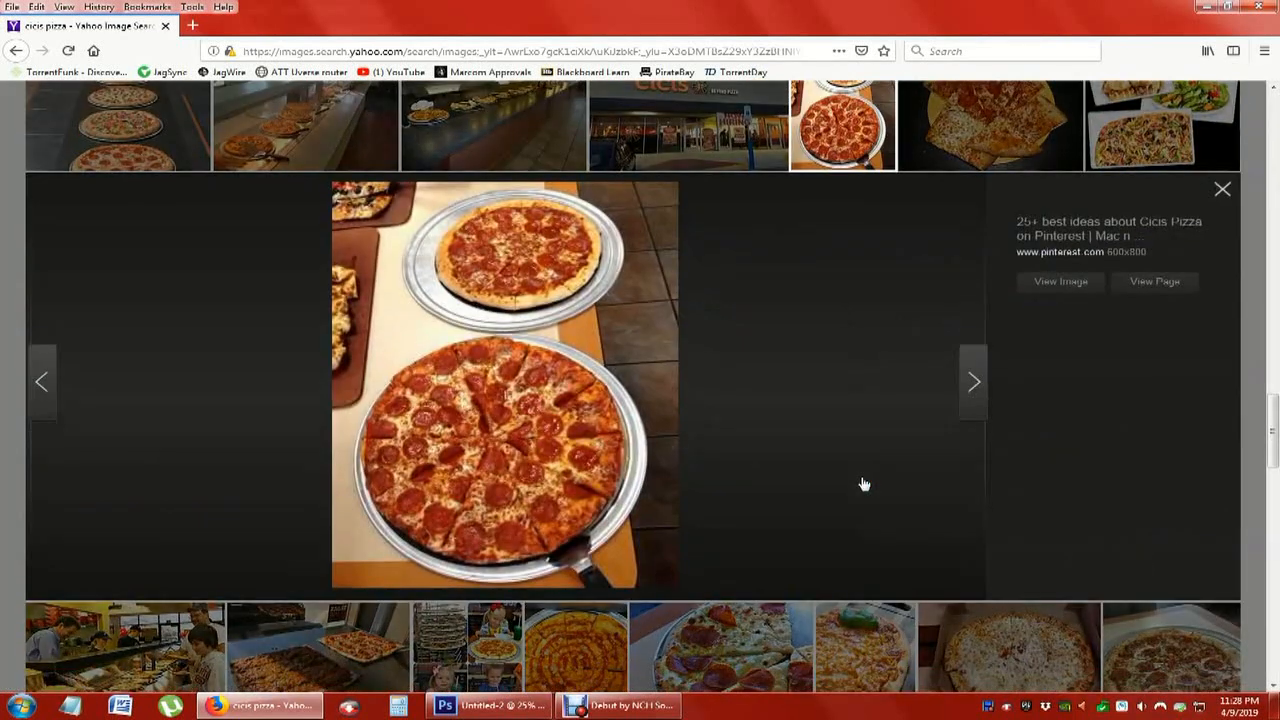
right_click(527, 382)
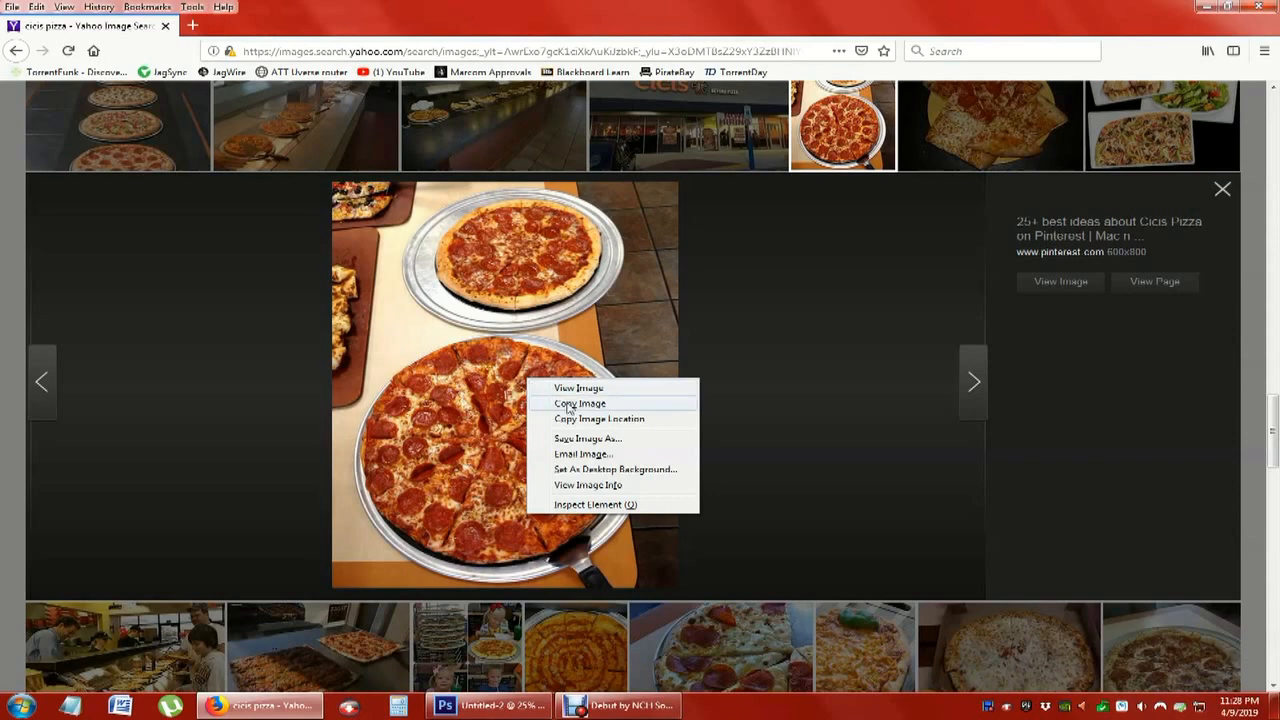
click(568, 404)
click(485, 705)
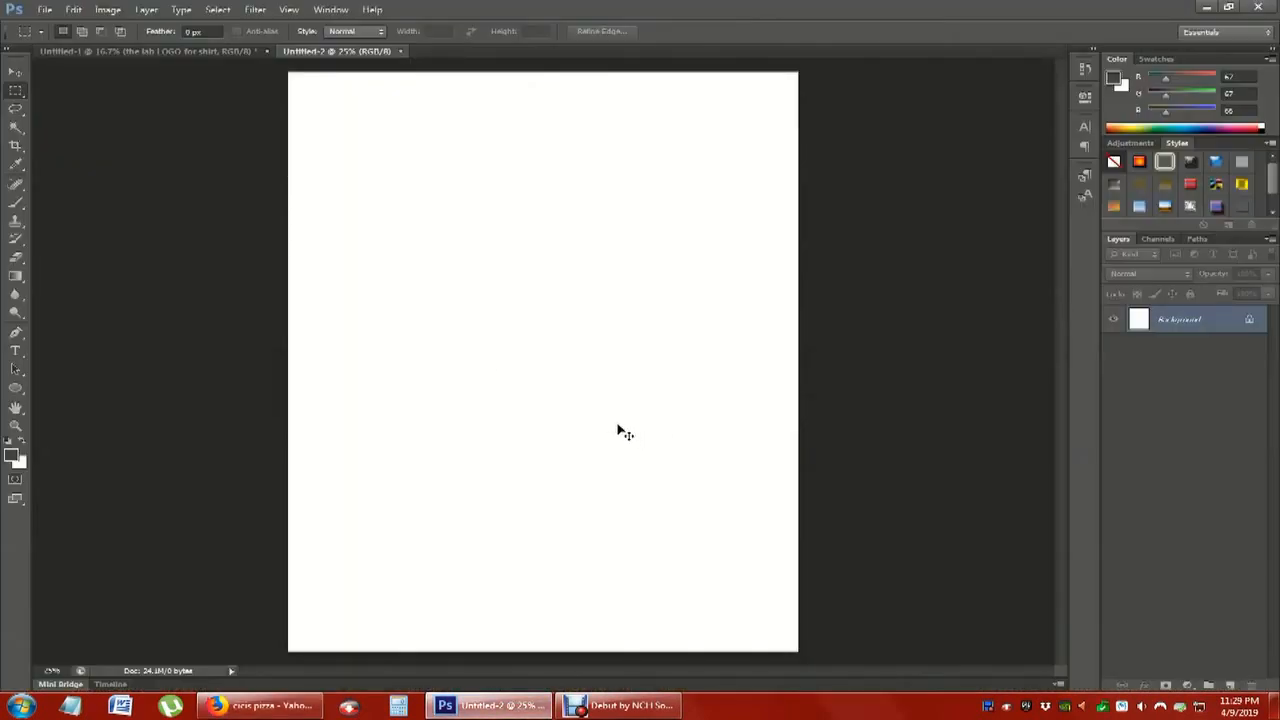
key(ctrl+v)
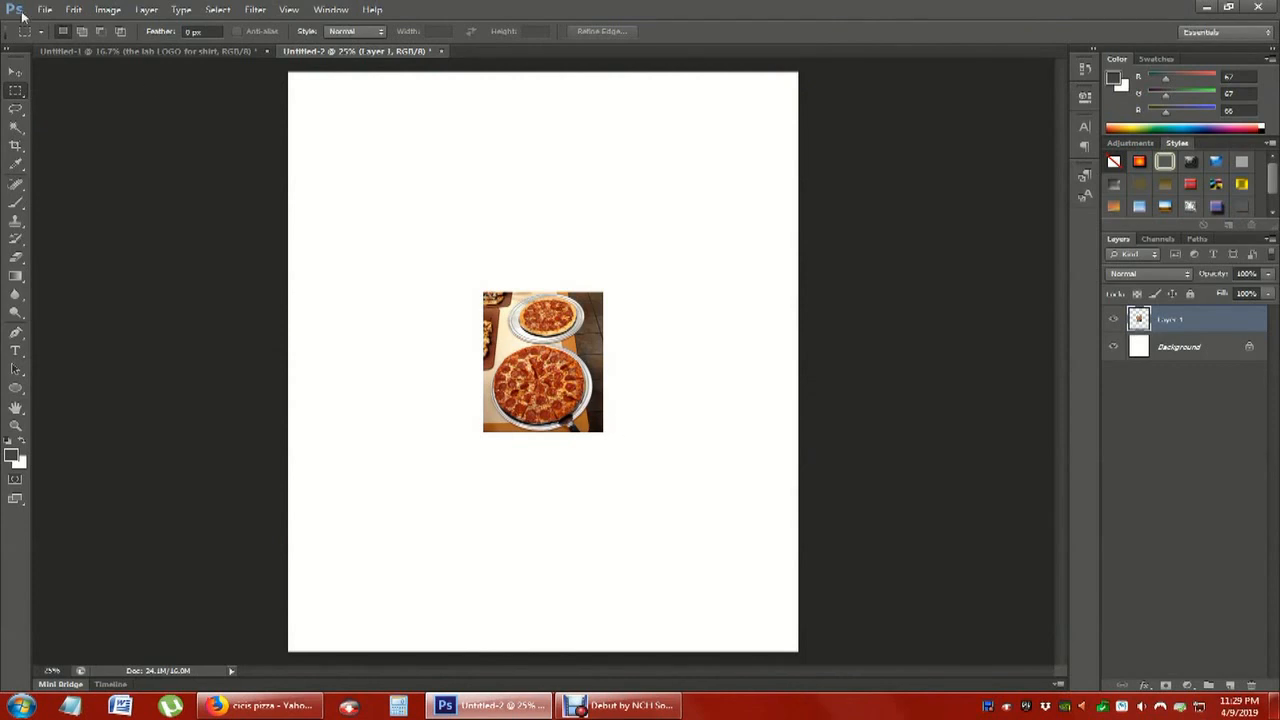
Enlarge the pasted pizza photo with Free Transform to about 447% and position it to cover the whole canvas
click(74, 9)
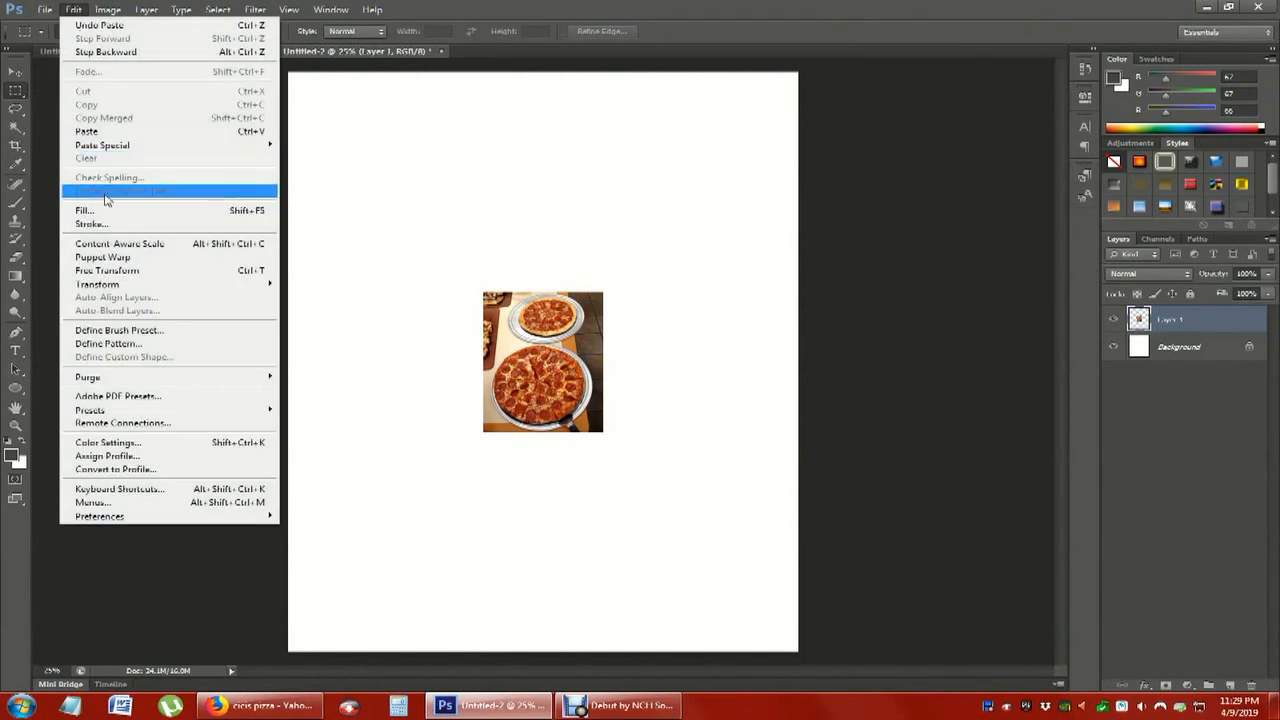
click(106, 270)
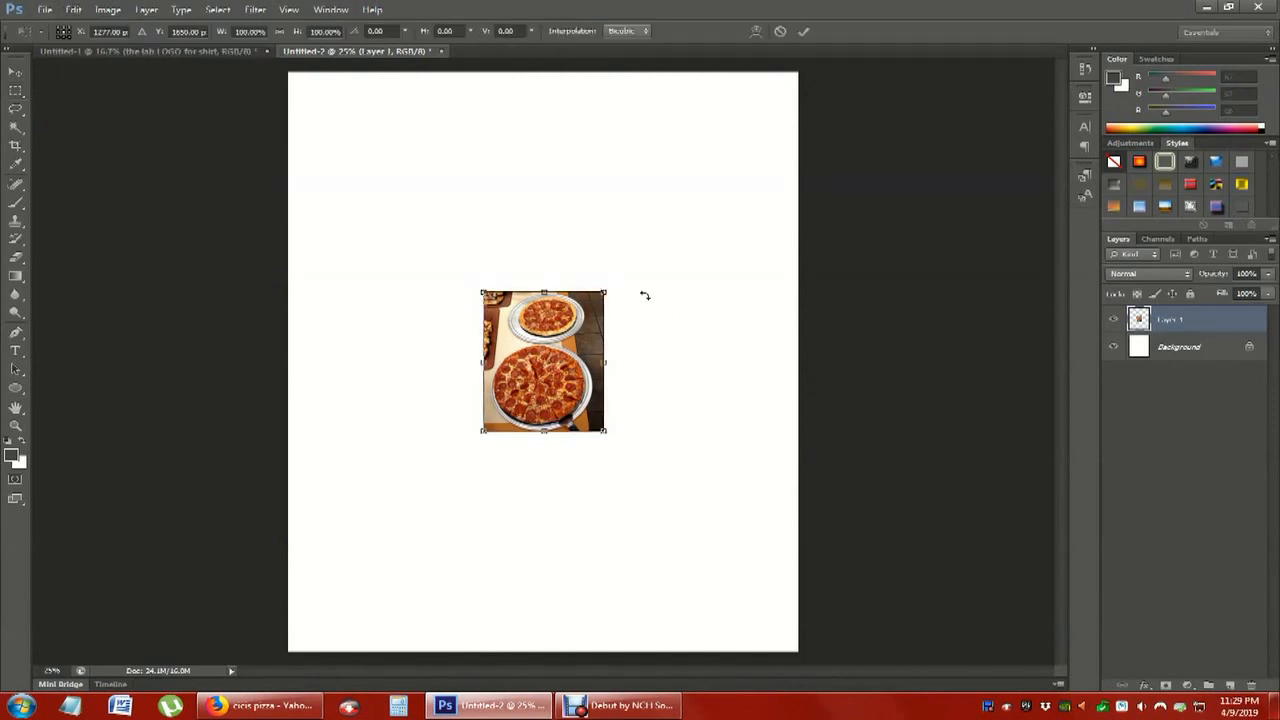
drag(613, 289, 826, 96)
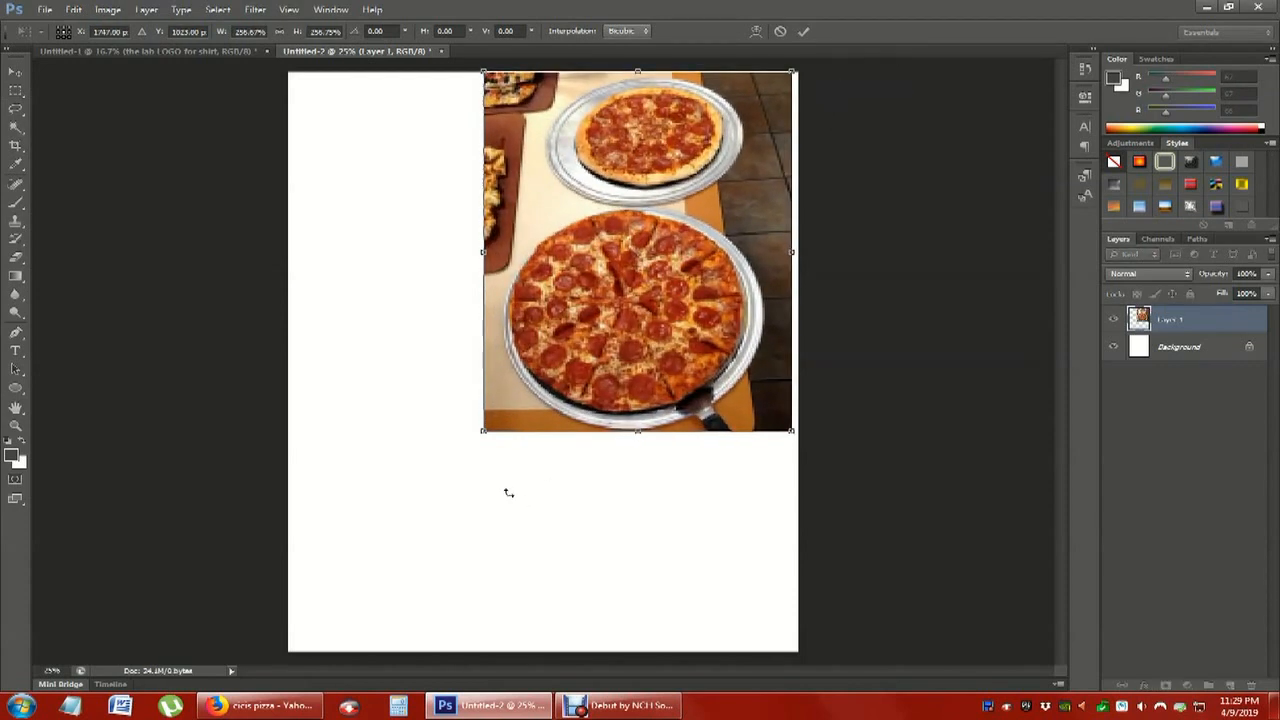
drag(480, 432, 261, 638)
drag(550, 520, 503, 519)
drag(746, 72, 815, 45)
drag(698, 163, 709, 165)
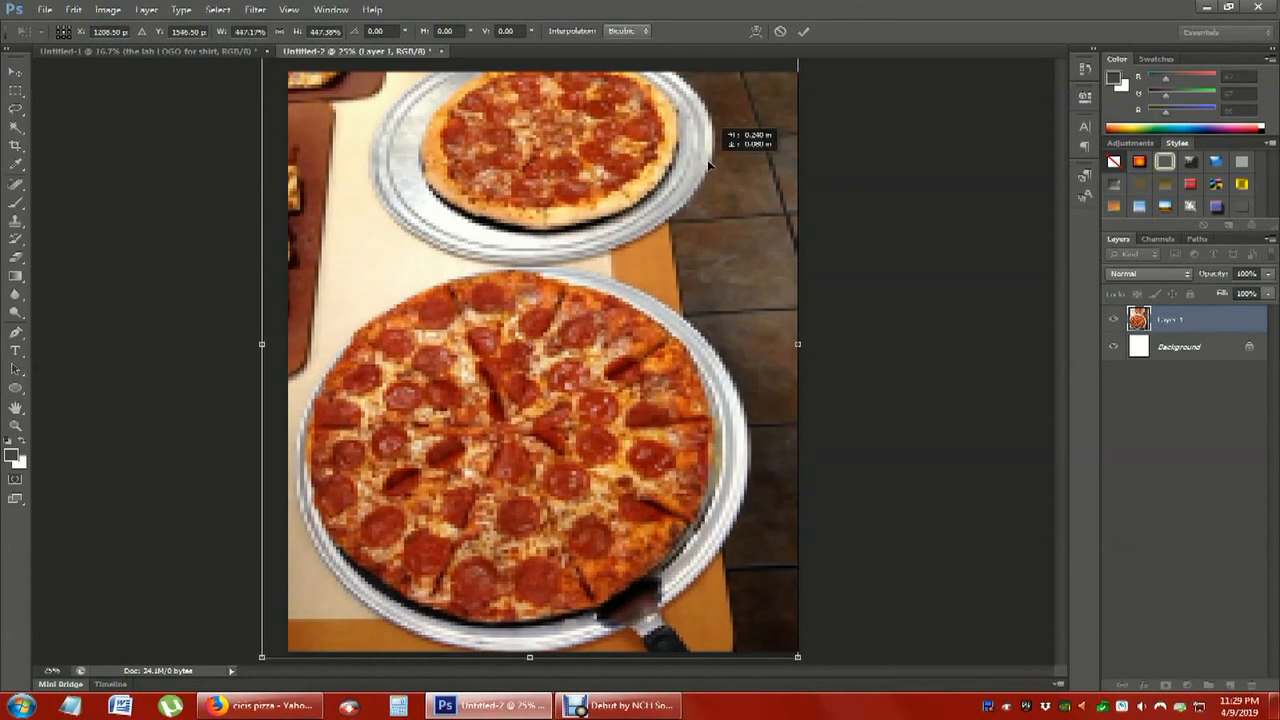
drag(709, 165, 709, 165)
mouse_move(672, 232)
mouse_down()
mouse_move(626, 234)
mouse_move(674, 237)
mouse_up()
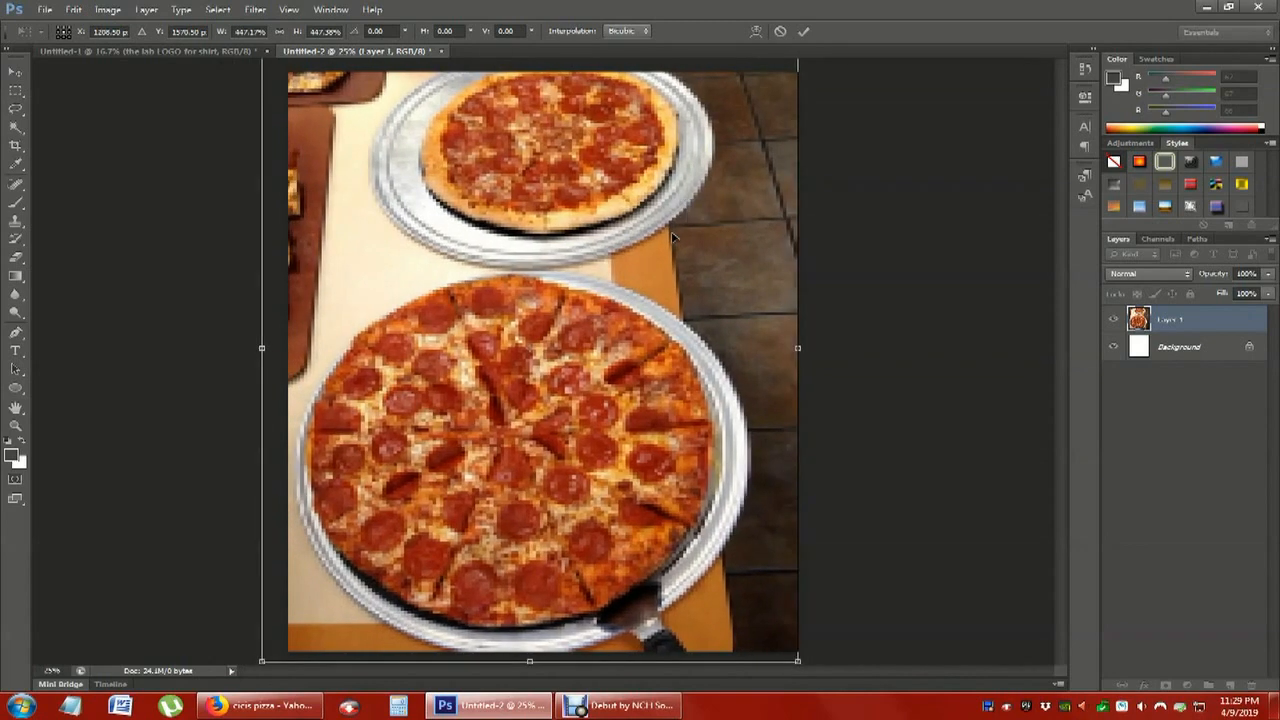
click(15, 91)
click(582, 265)
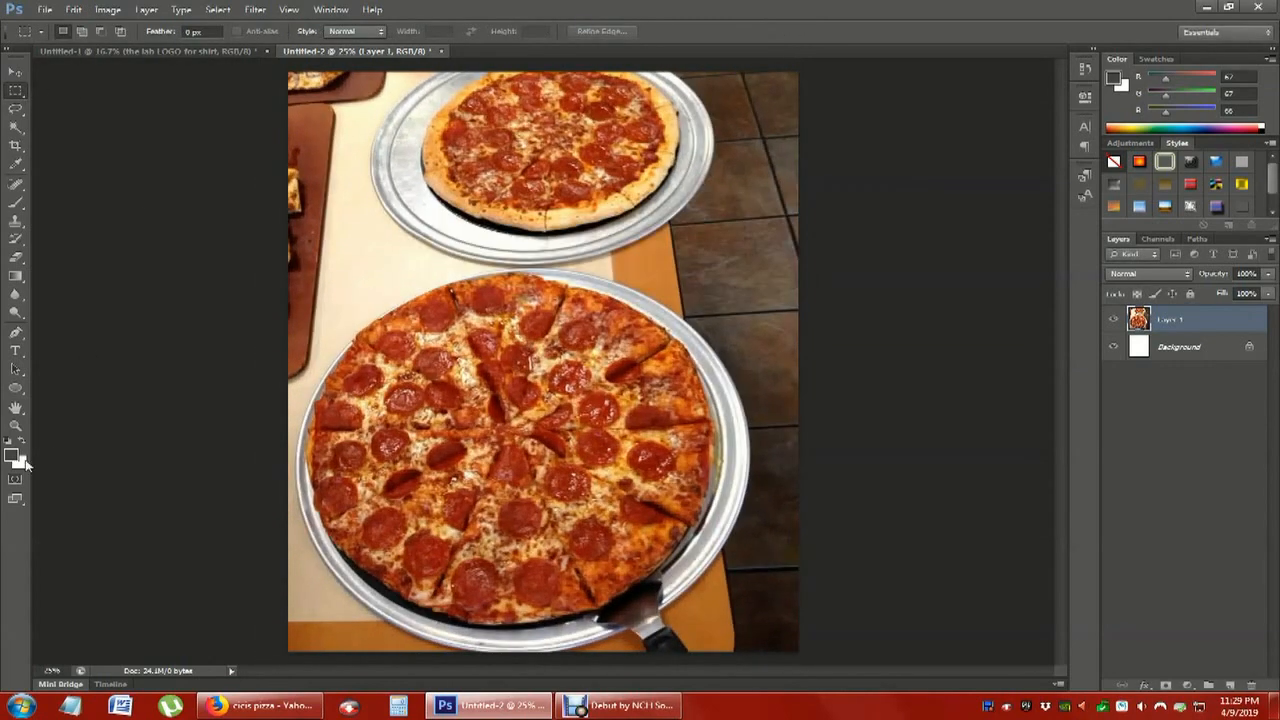
Add a new empty layer above the pizza photo layer, keeping the default layer settings
click(16, 428)
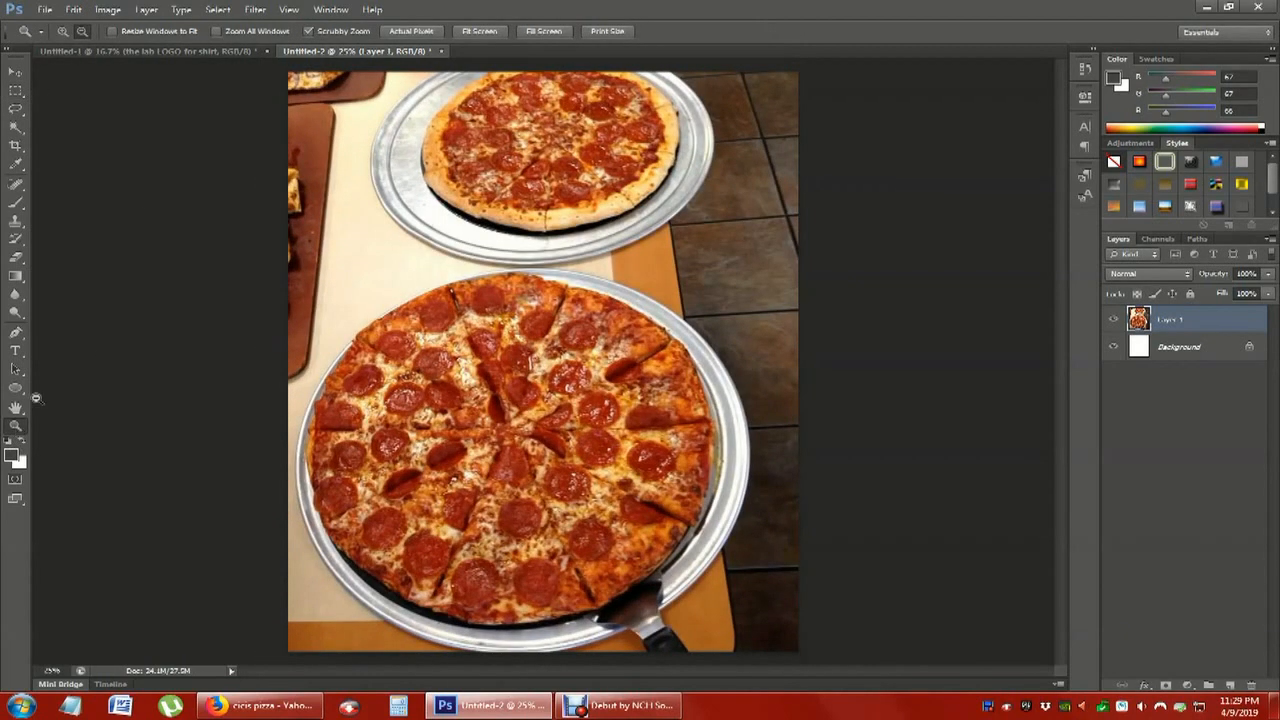
alt+click(175, 229)
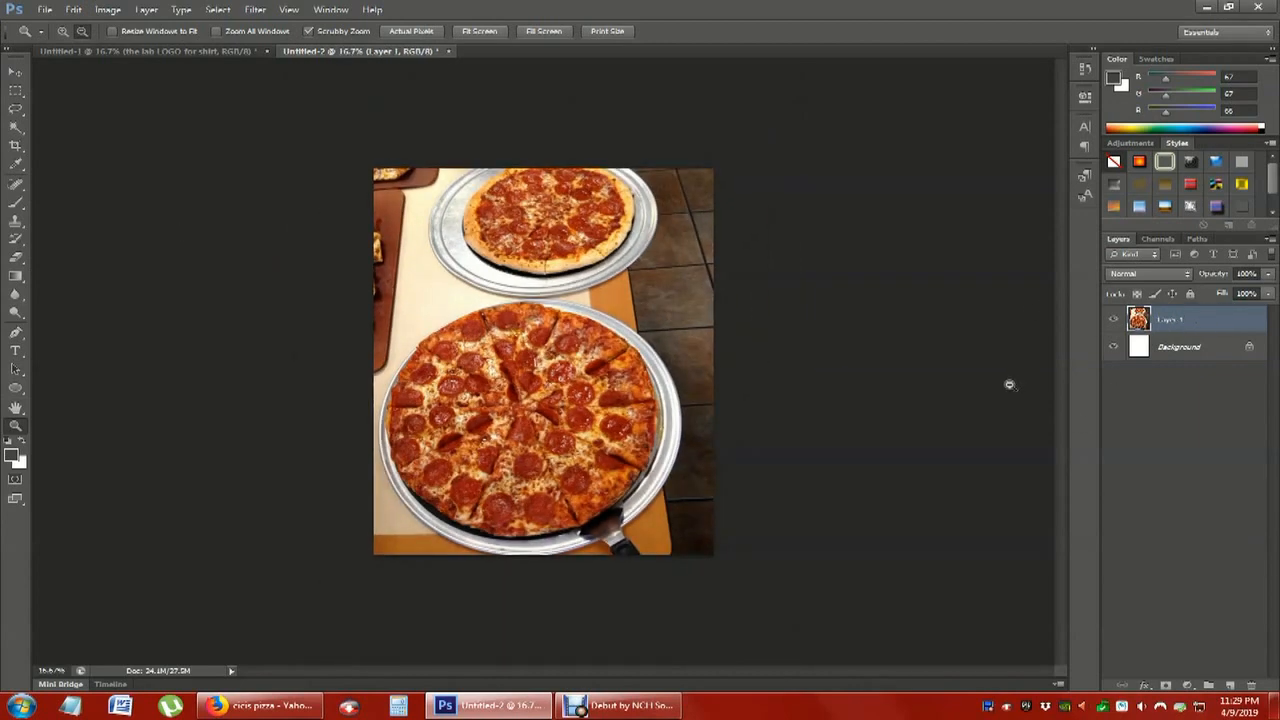
click(47, 9)
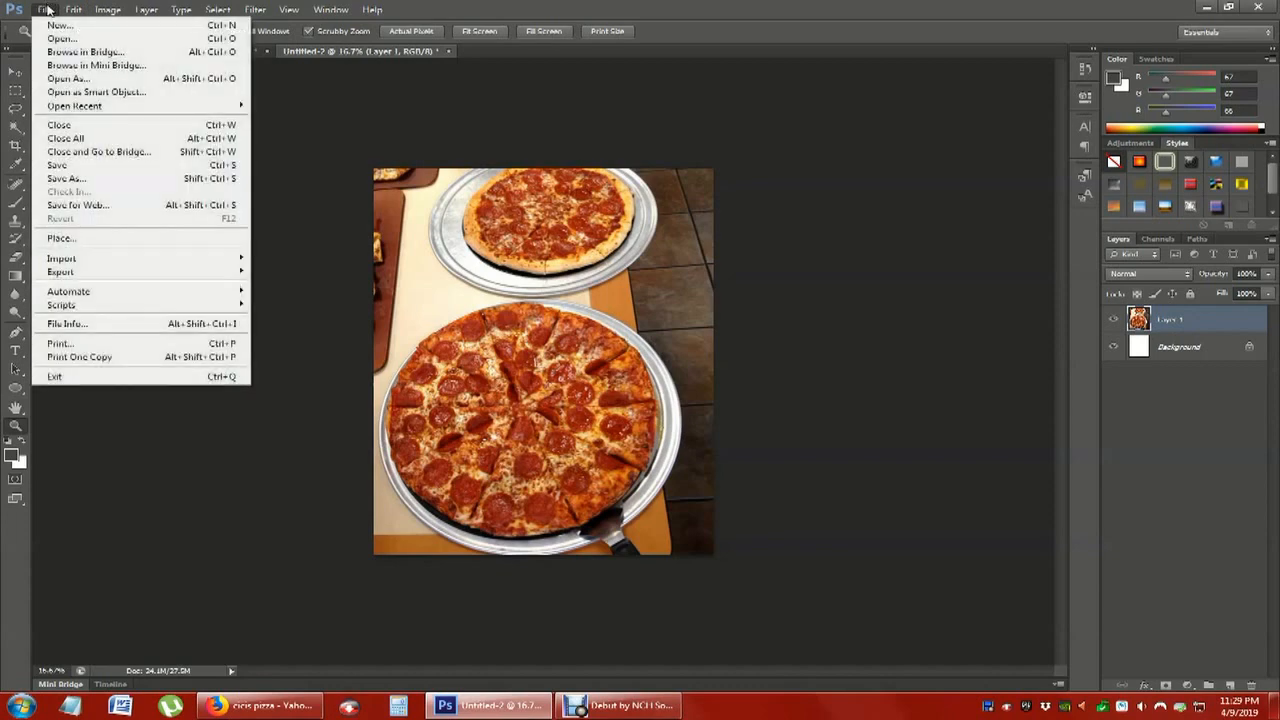
mouse_move(146, 9)
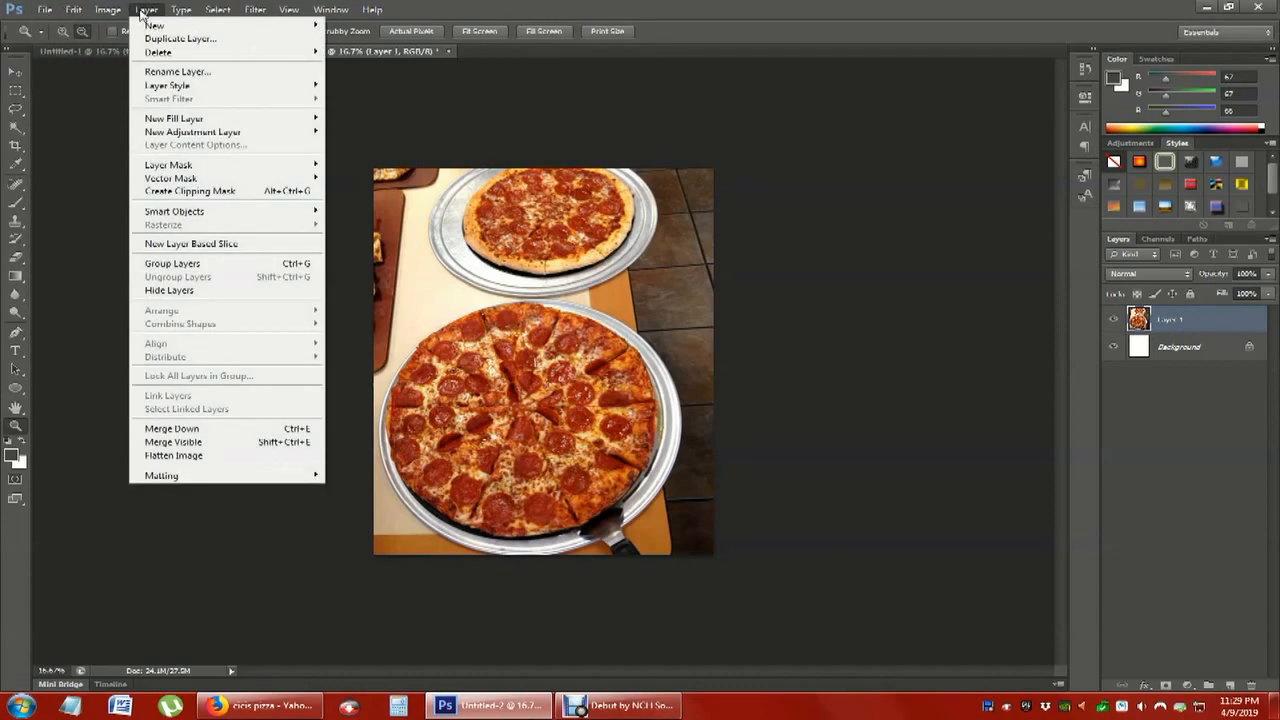
mouse_move(187, 27)
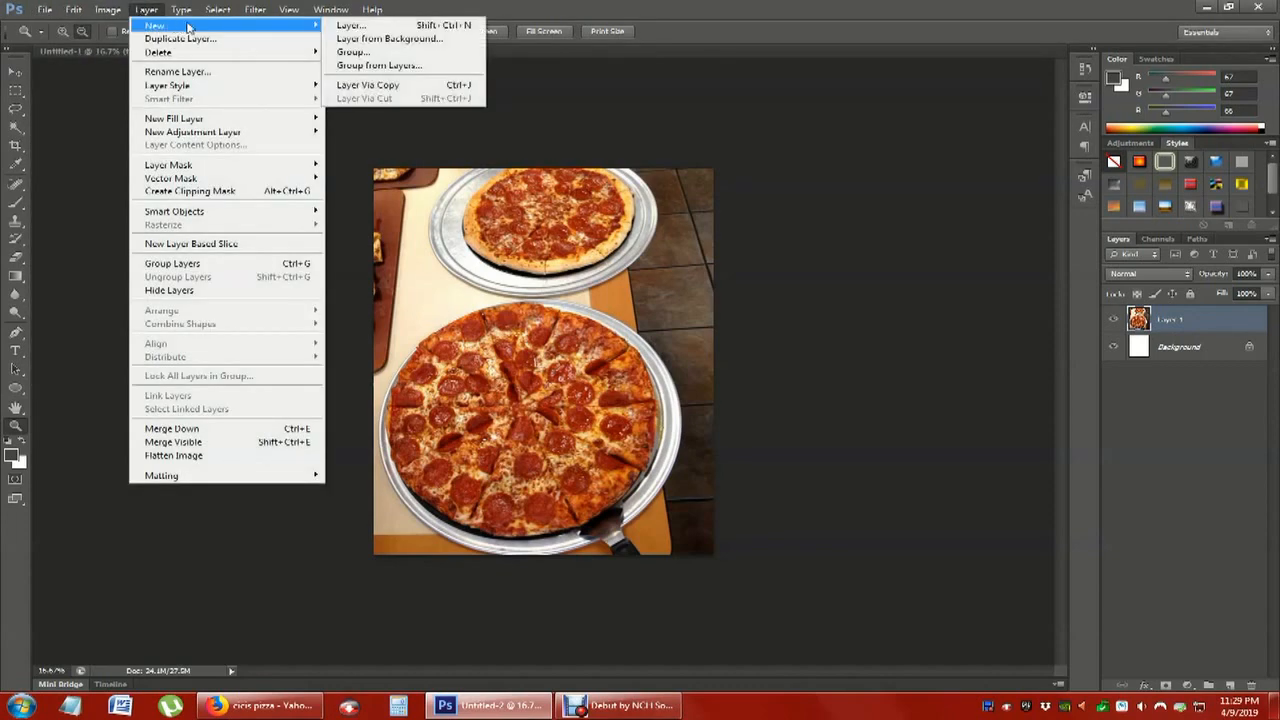
click(336, 25)
click(660, 161)
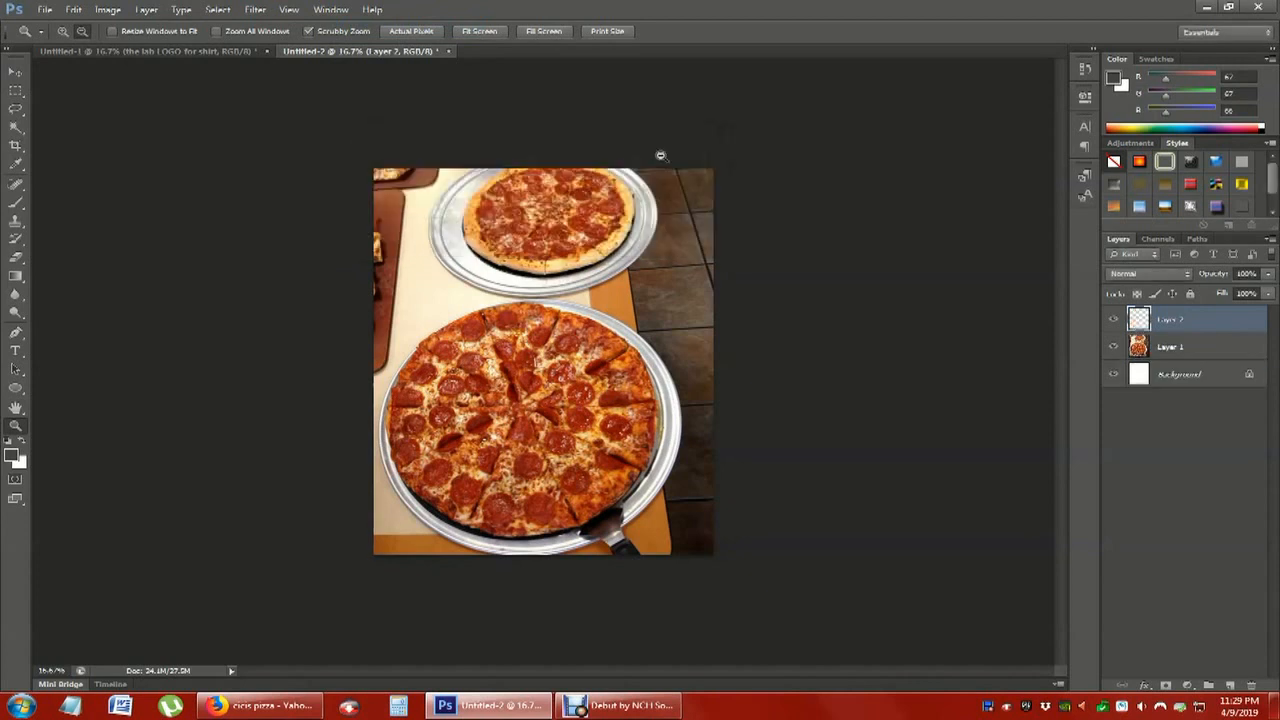
Marquee a tall rectangle reaching the canvas's lower-right corner and set the foreground color to orange-red (fd2805)
click(15, 90)
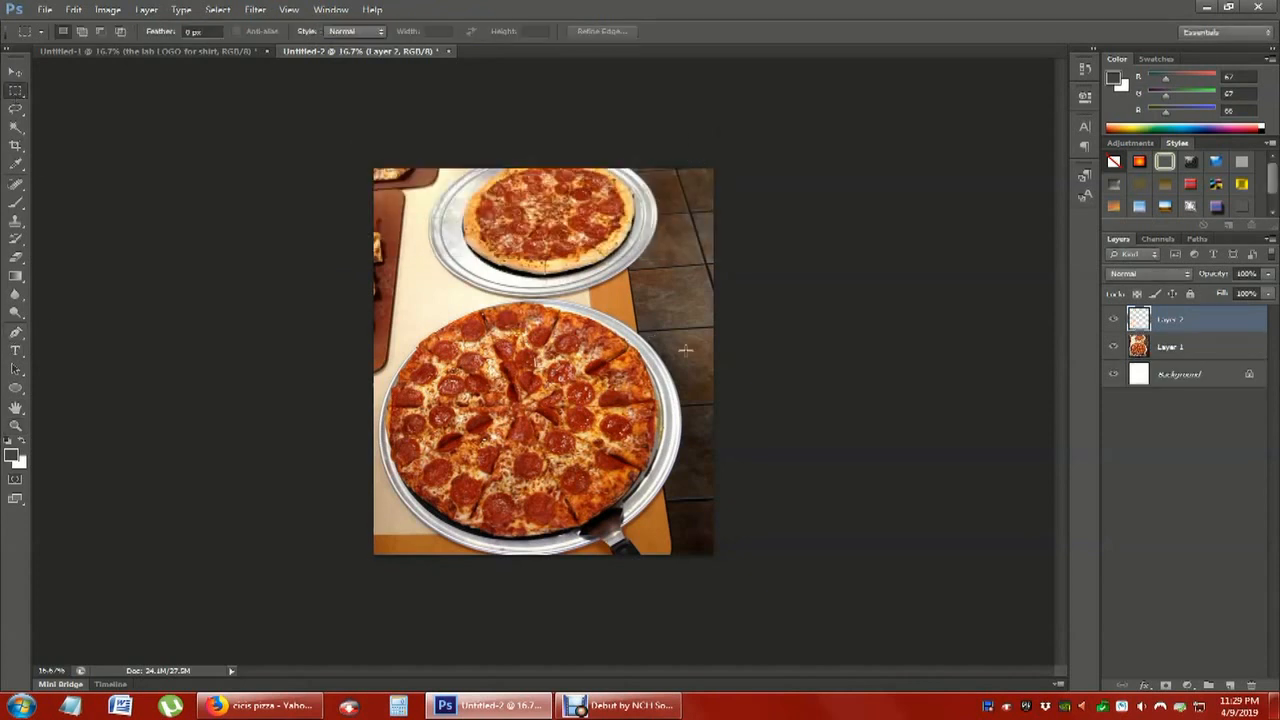
drag(731, 597, 517, 209)
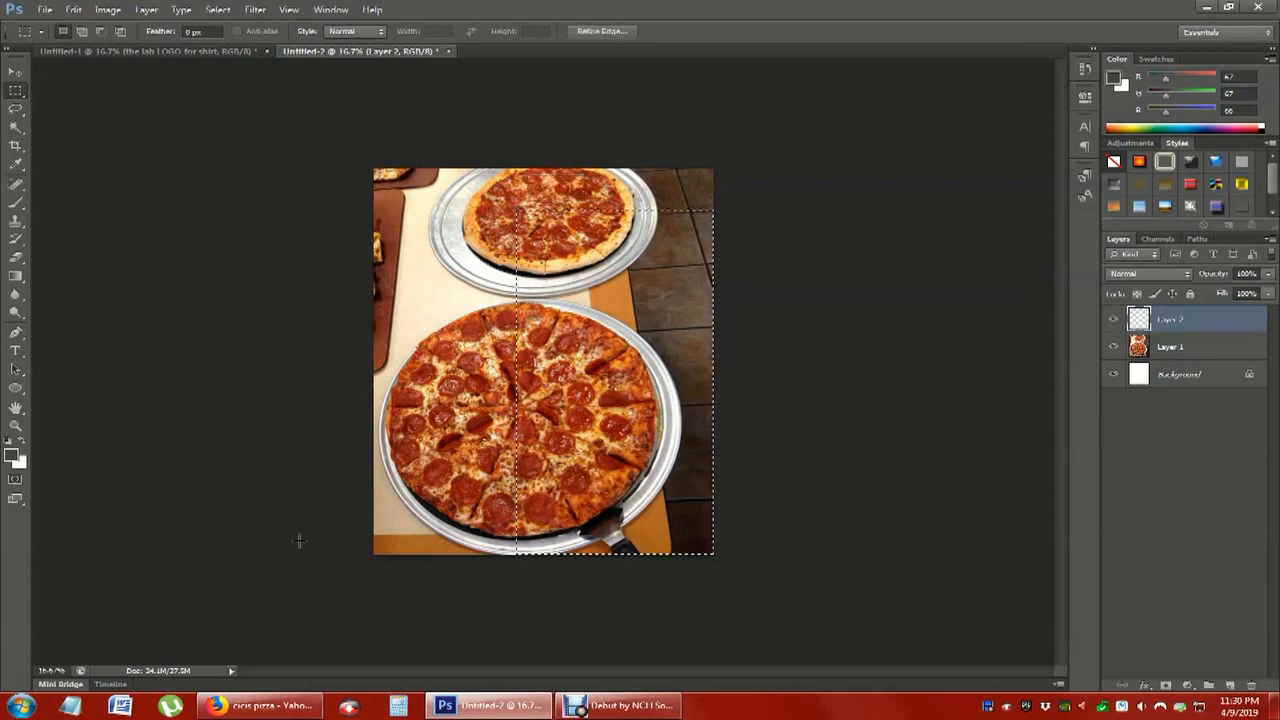
click(12, 456)
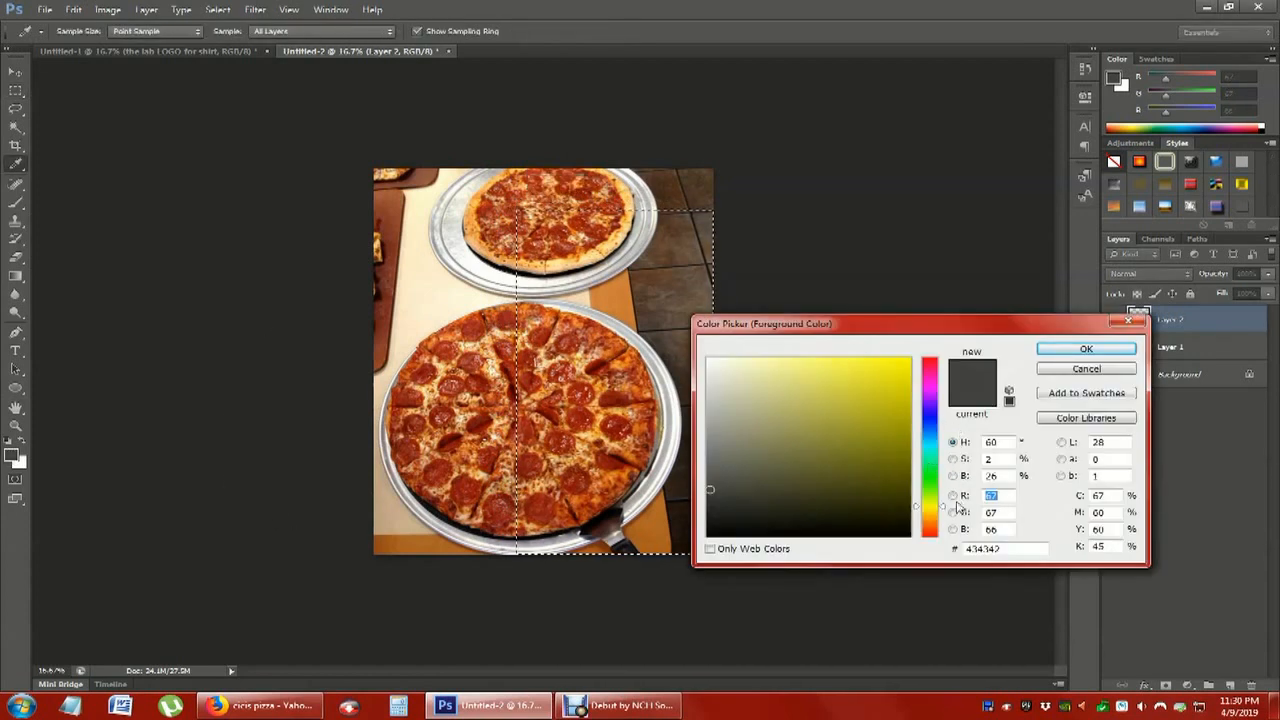
drag(938, 520, 932, 533)
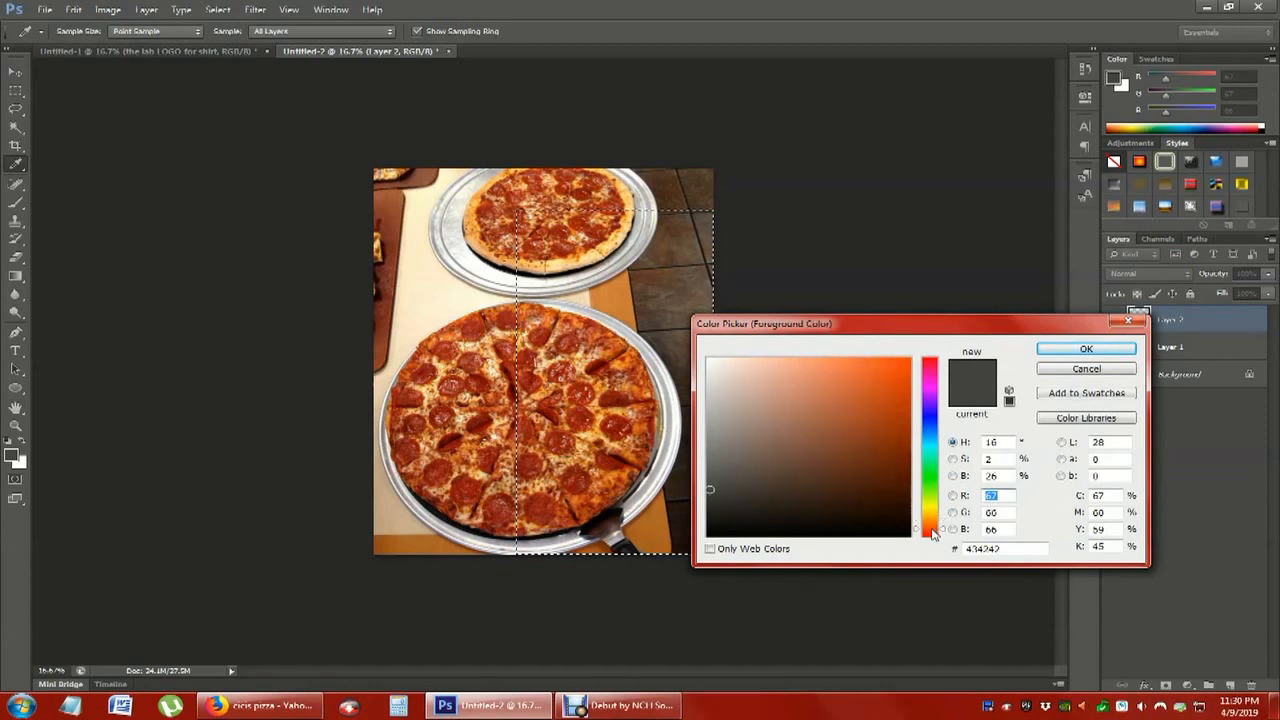
click(907, 357)
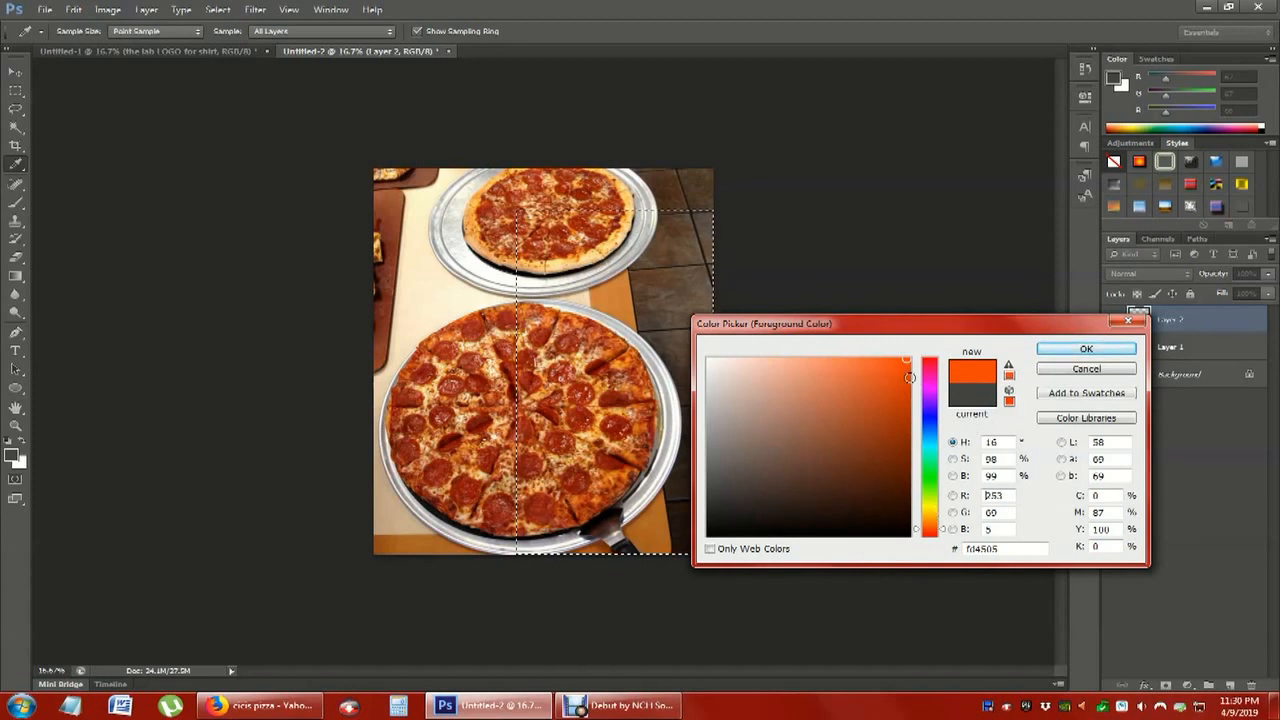
click(1056, 352)
Fill the rectangular selection on the new layer with the foreground color using the Paint Bucket, and deselect it
click(15, 275)
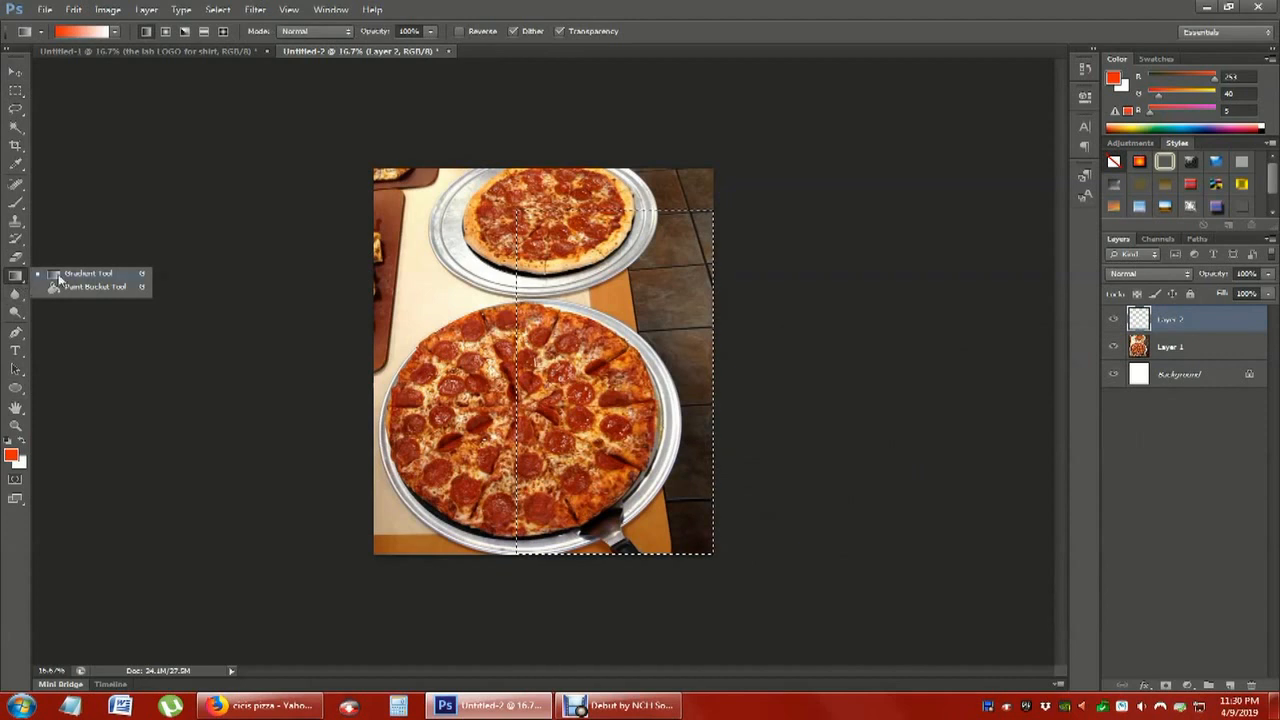
click(76, 288)
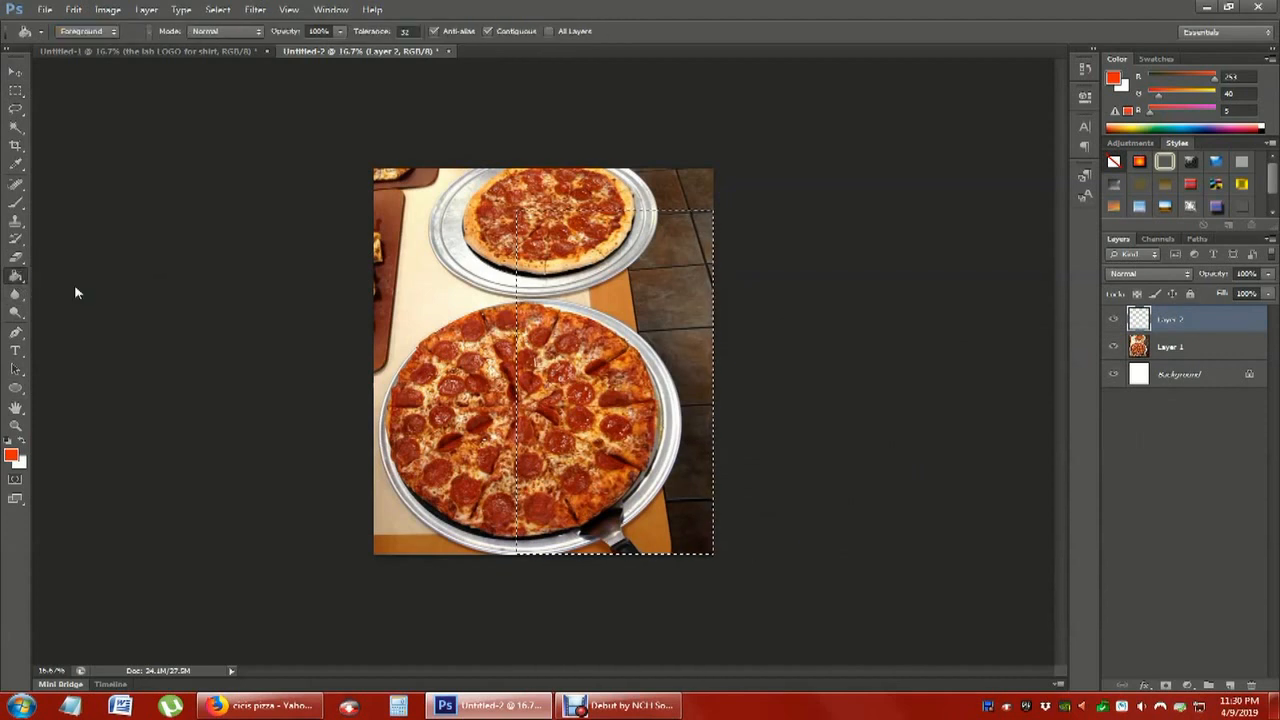
click(638, 405)
click(15, 90)
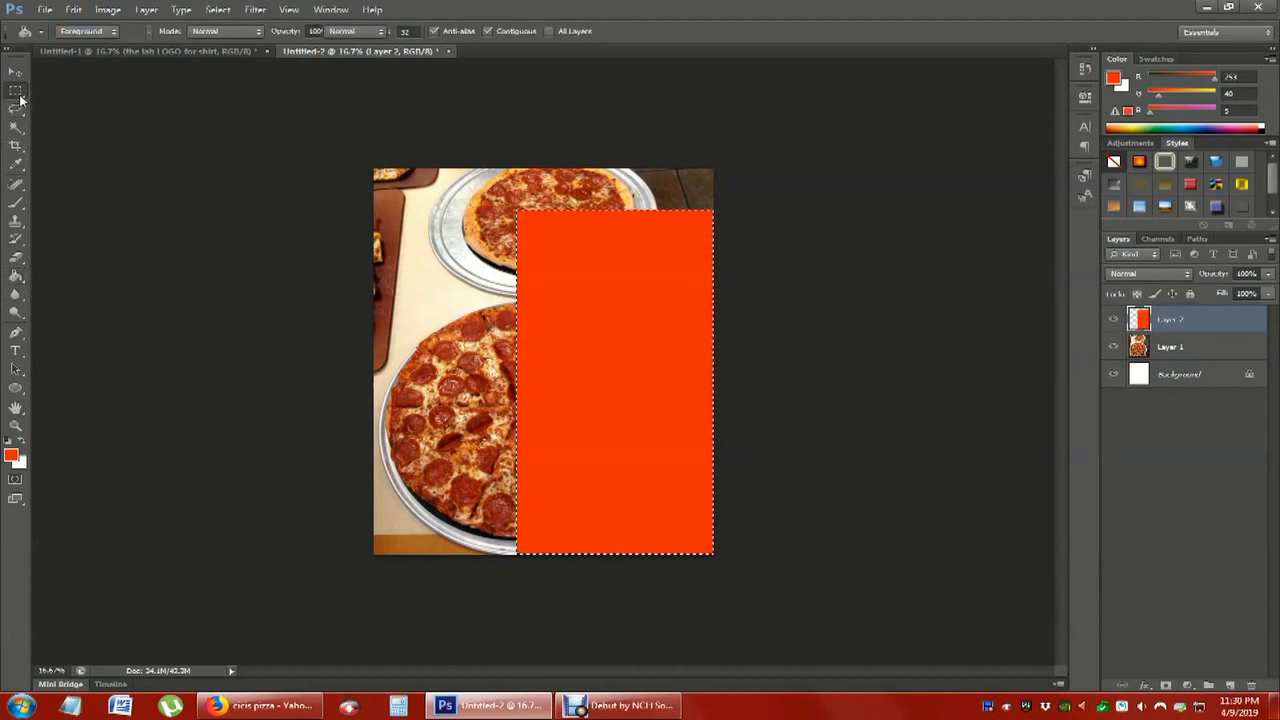
click(146, 175)
Lower the opacity of the orange-red rectangle's layer to 85% so the pizza photo shows through
click(1270, 274)
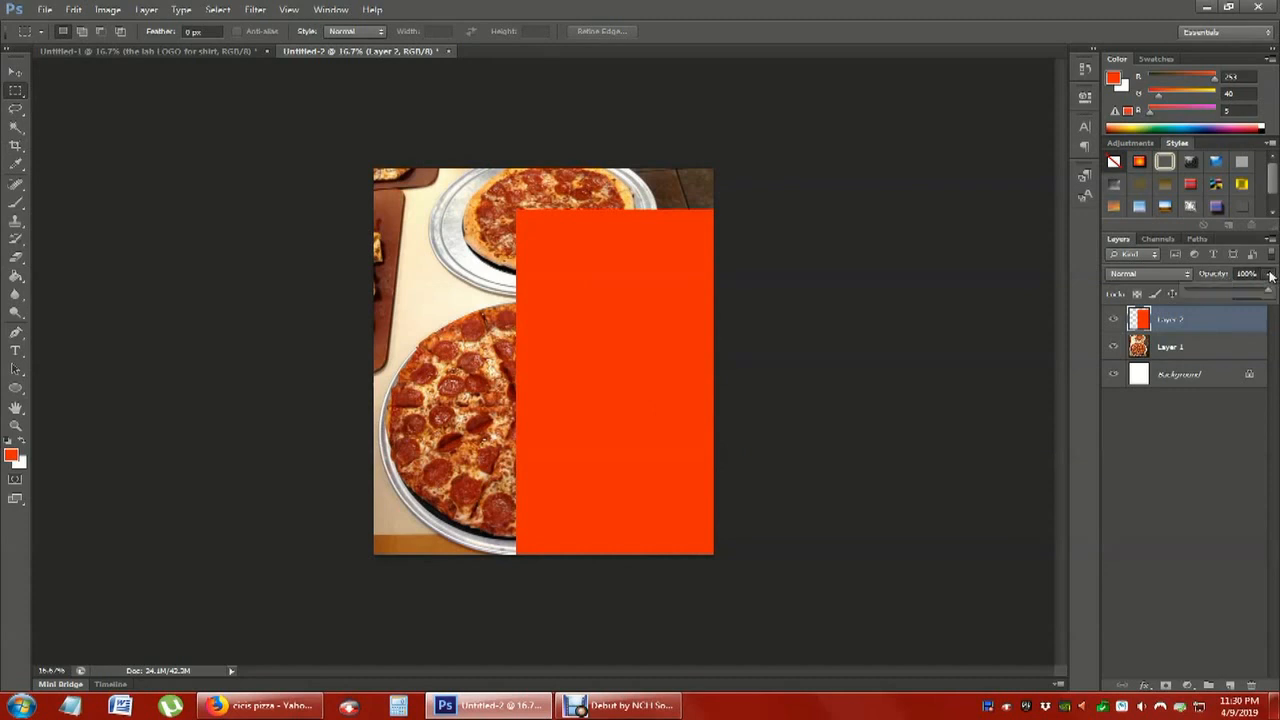
drag(1268, 290, 1239, 293)
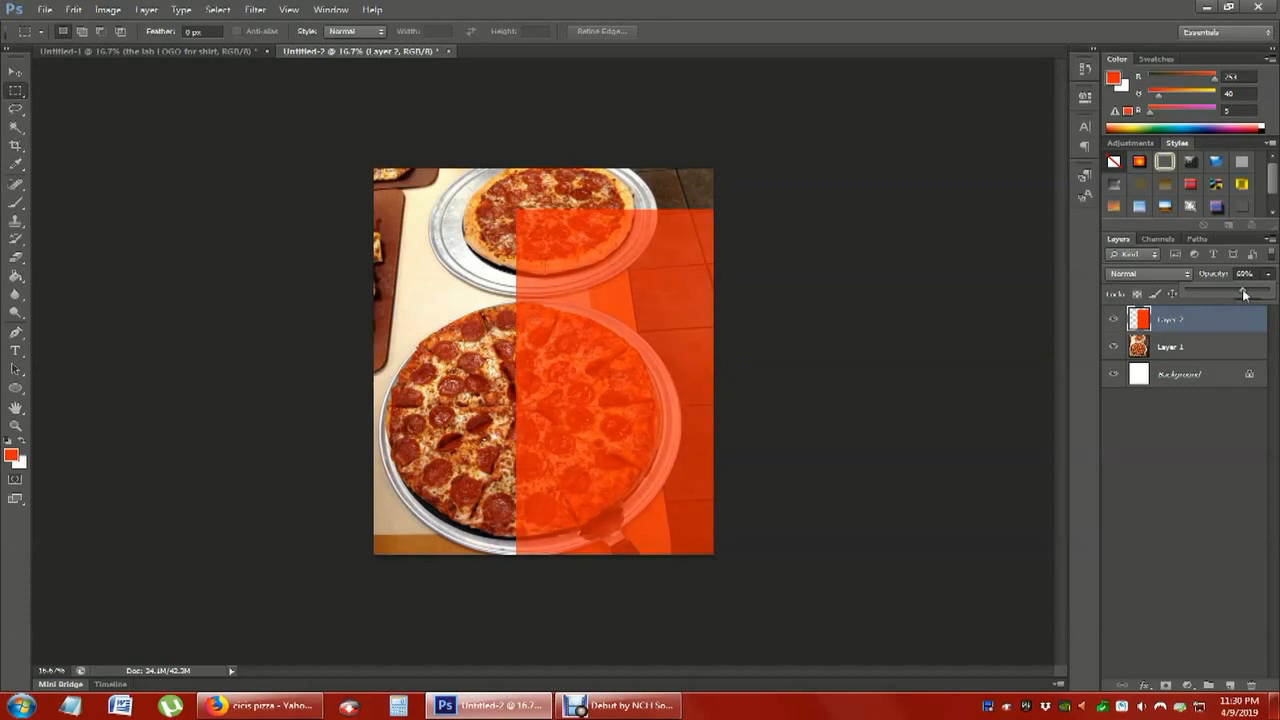
drag(1248, 293, 1255, 293)
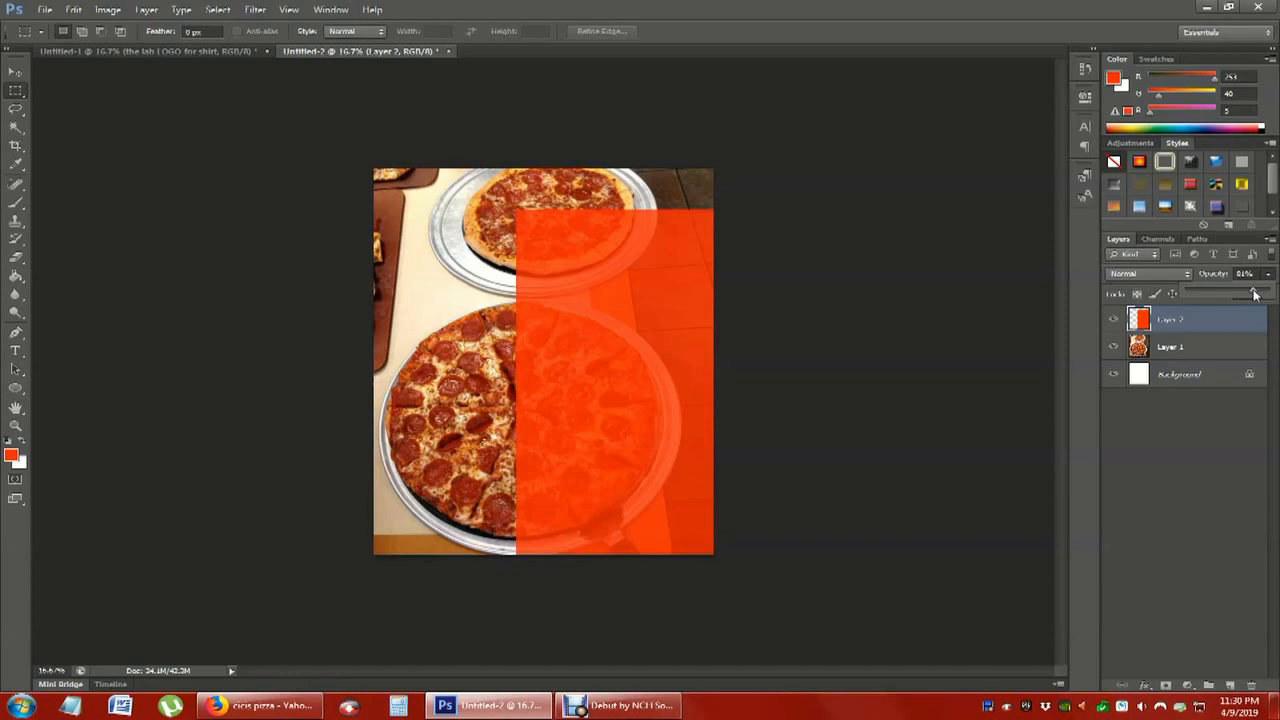
drag(1255, 293, 1256, 293)
Add the text "CICI'S PIZZA" near the top of the orange-red rectangle in 24 pt Century Gothic, colored near-white (fefefe)
click(15, 351)
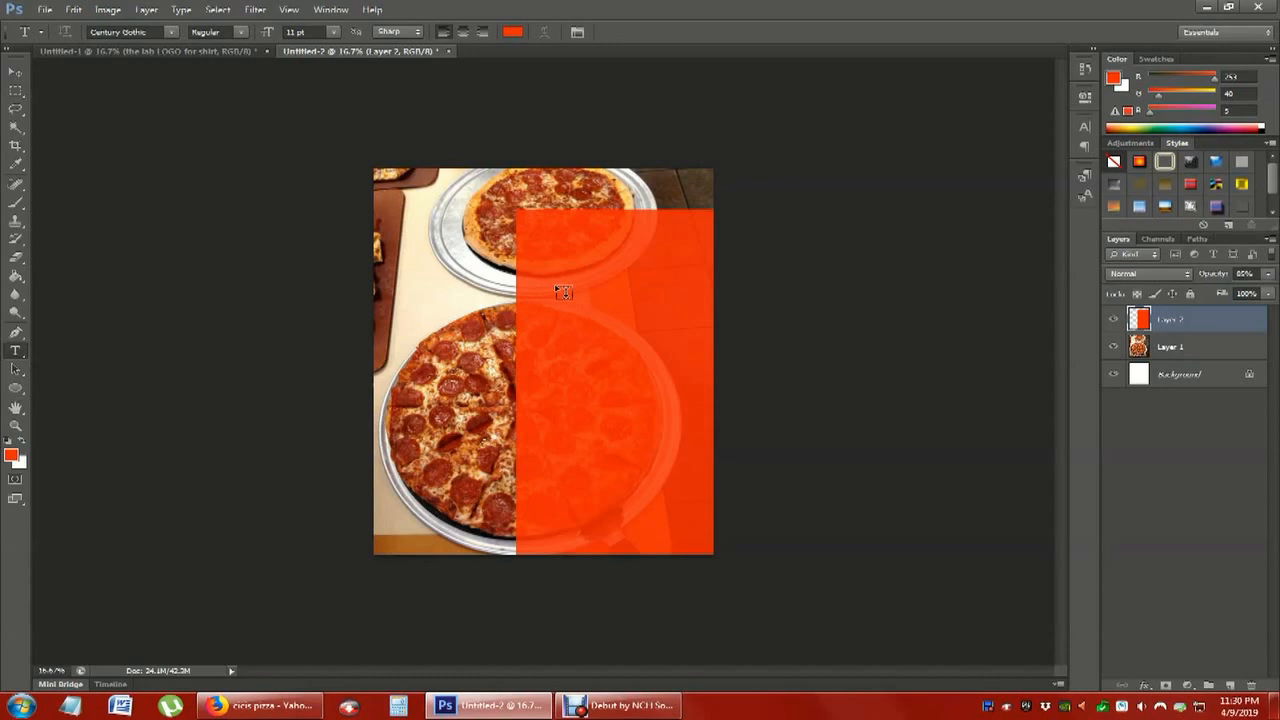
click(544, 259)
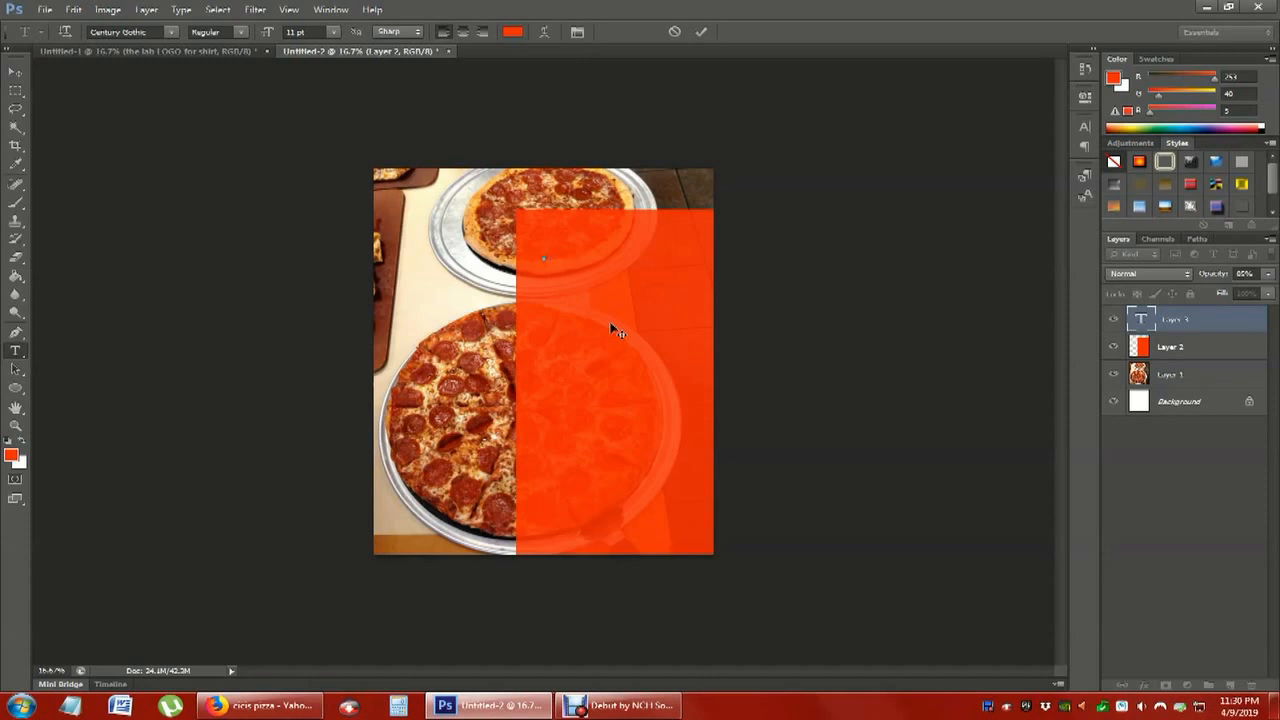
click(337, 33)
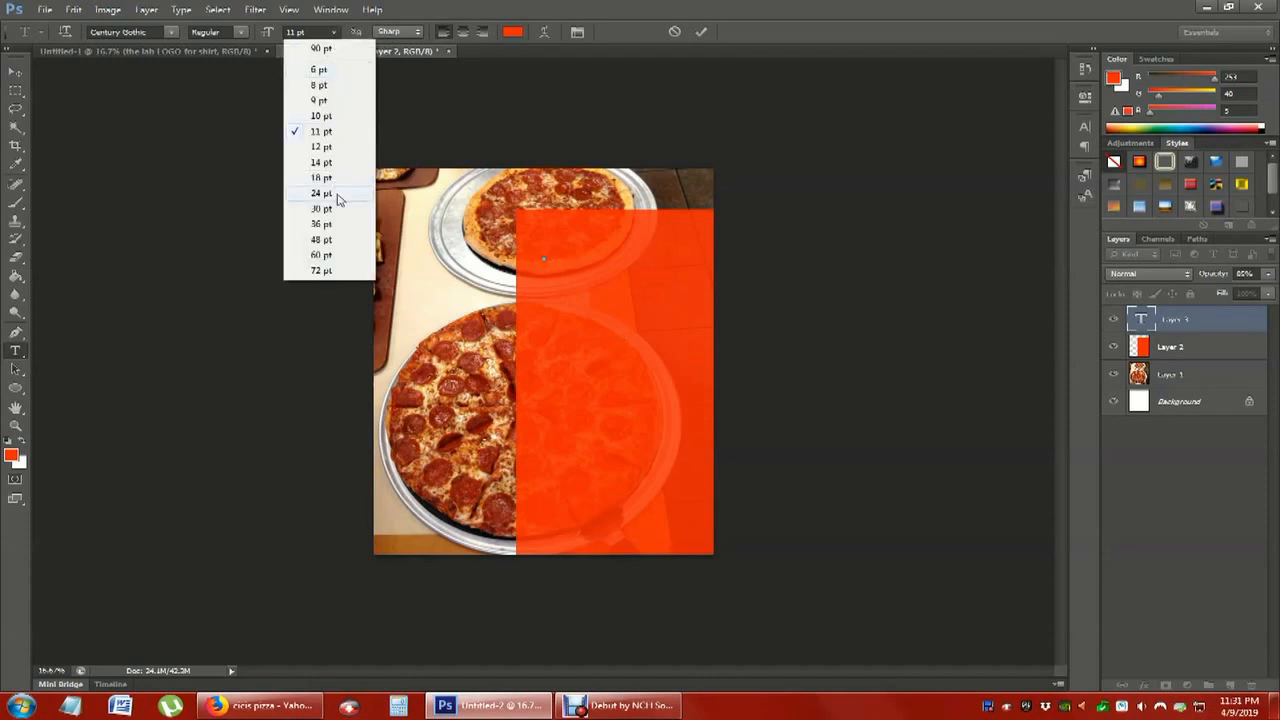
click(337, 195)
click(511, 32)
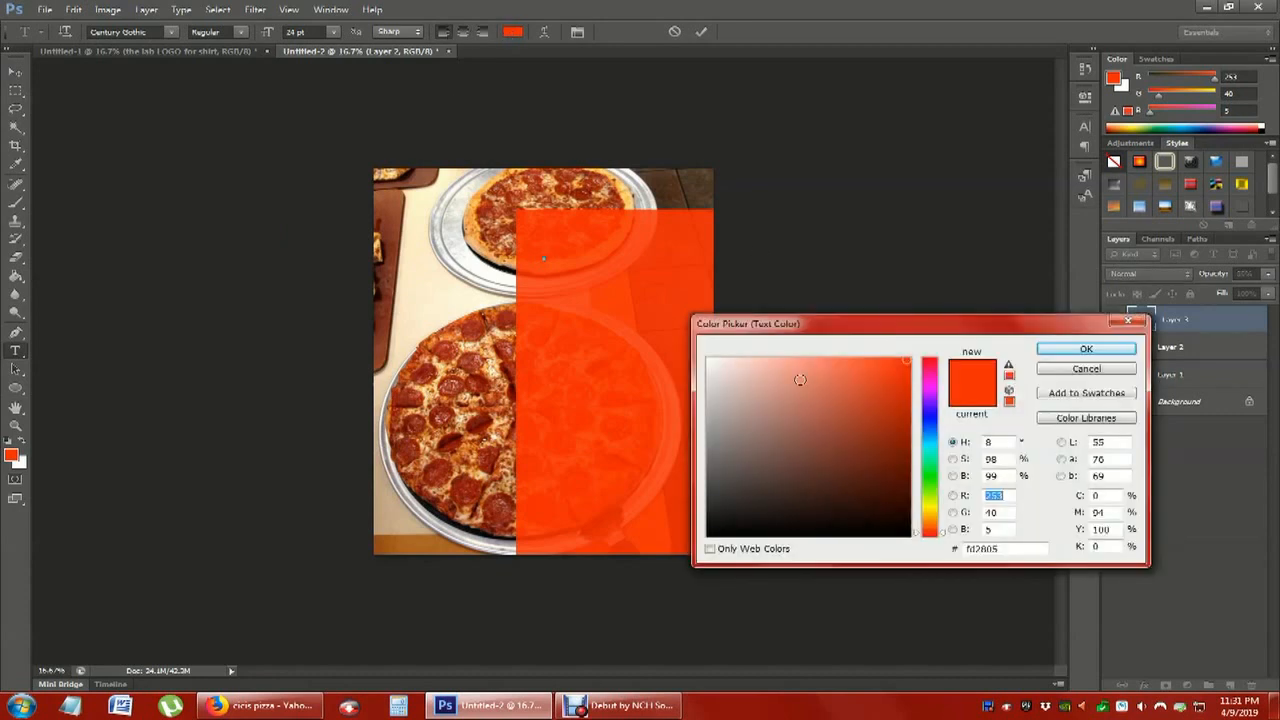
click(706, 358)
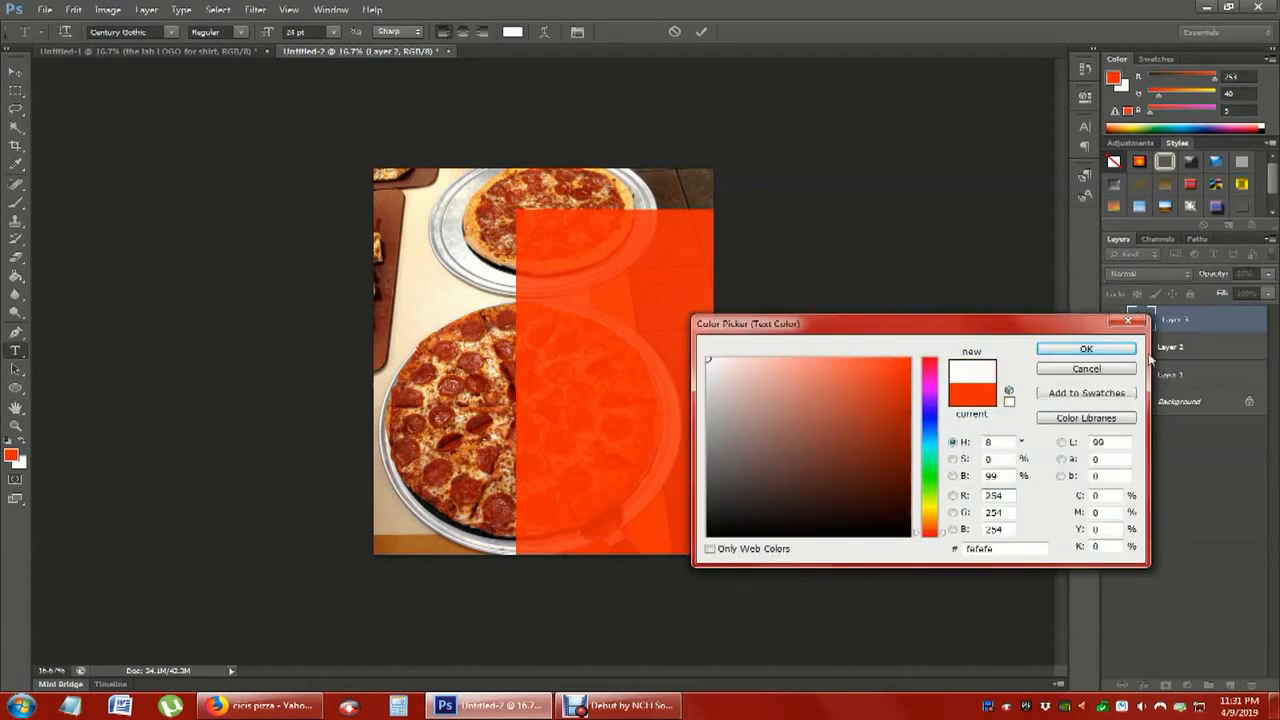
click(1086, 349)
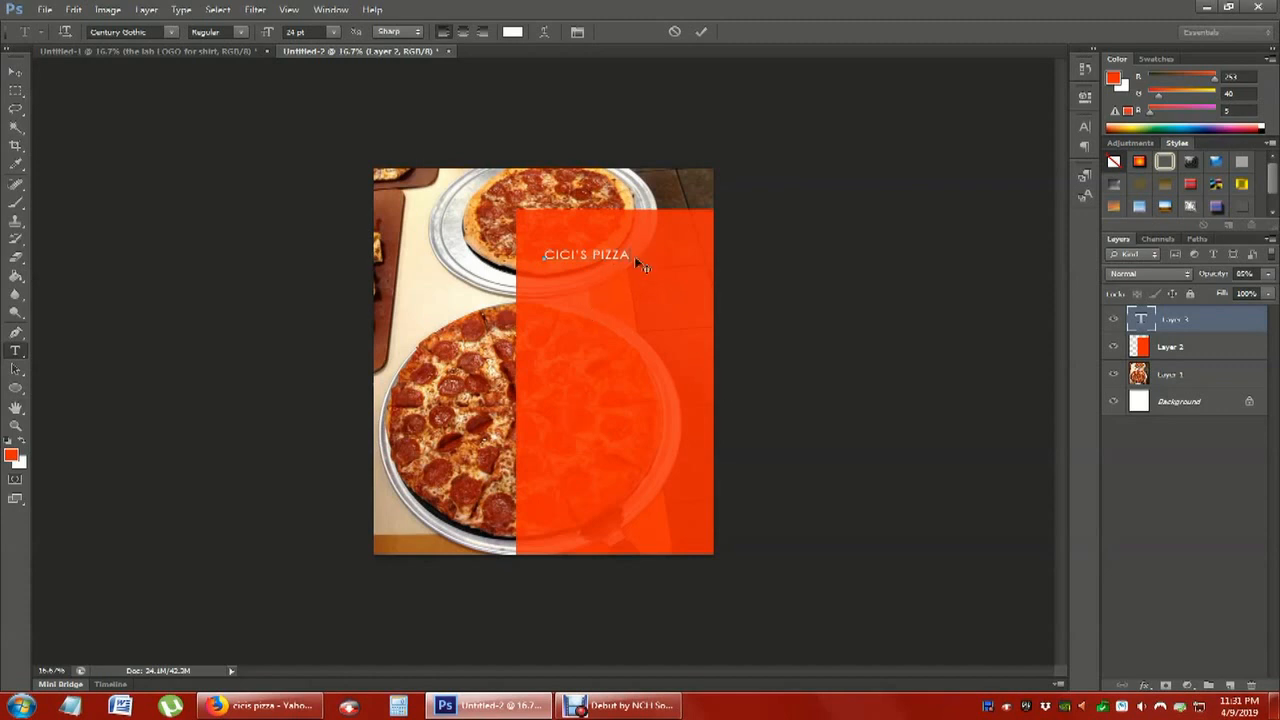
Change the whole "CICI'S PIZZA" title to the bold font style and commit the text
drag(563, 253, 456, 255)
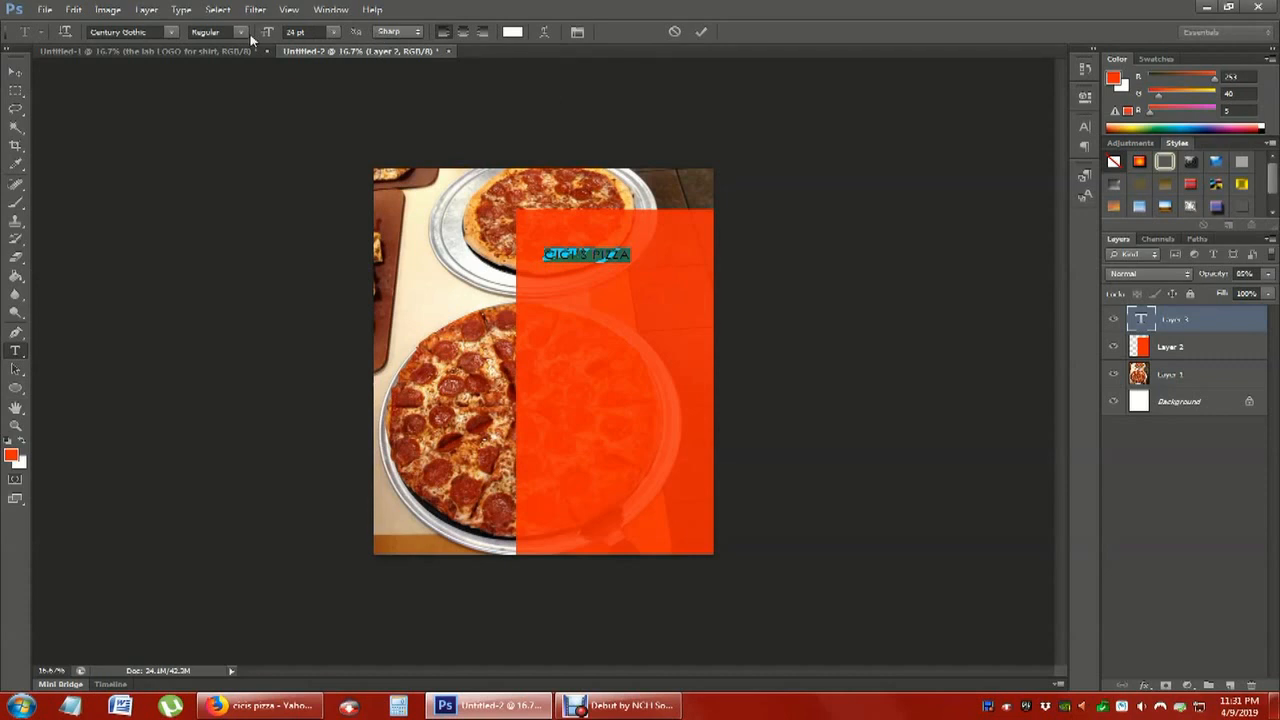
click(248, 34)
click(245, 74)
click(8, 68)
Enlarge the "CICI'S PIZZA" title to about 153% with Free Transform and center it horizontally in the upper part of the rectangle
click(73, 9)
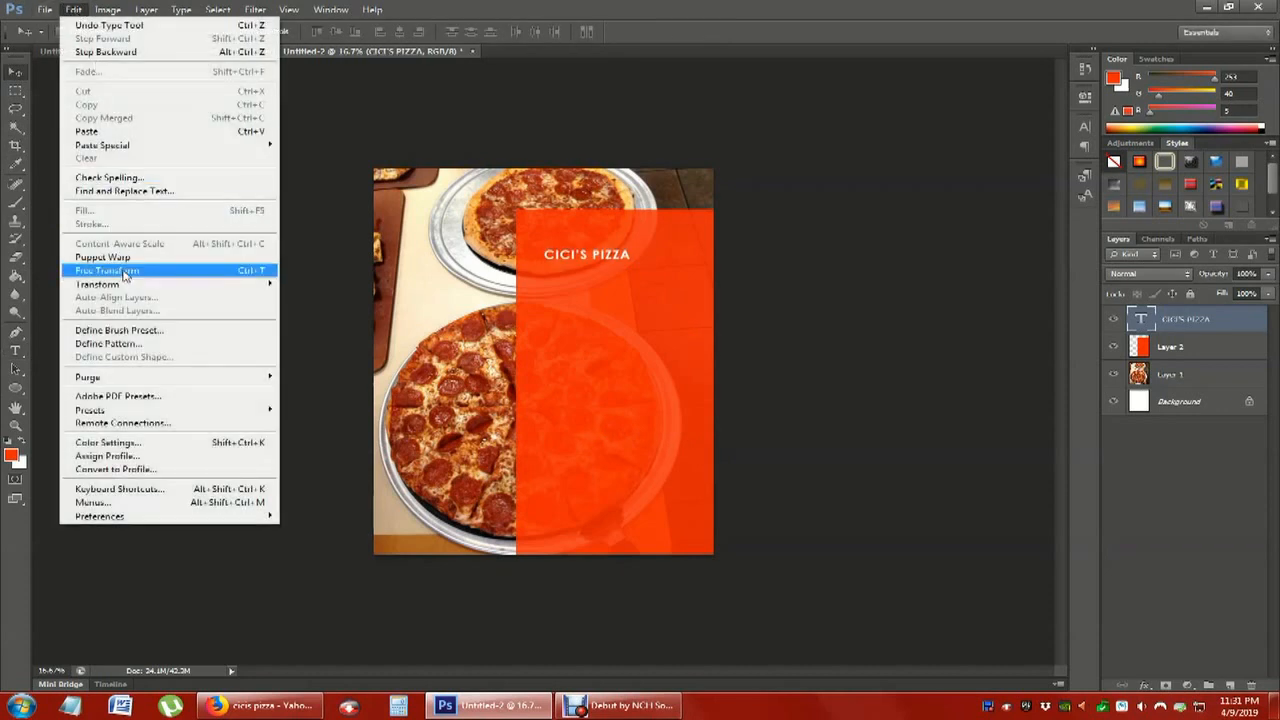
click(107, 270)
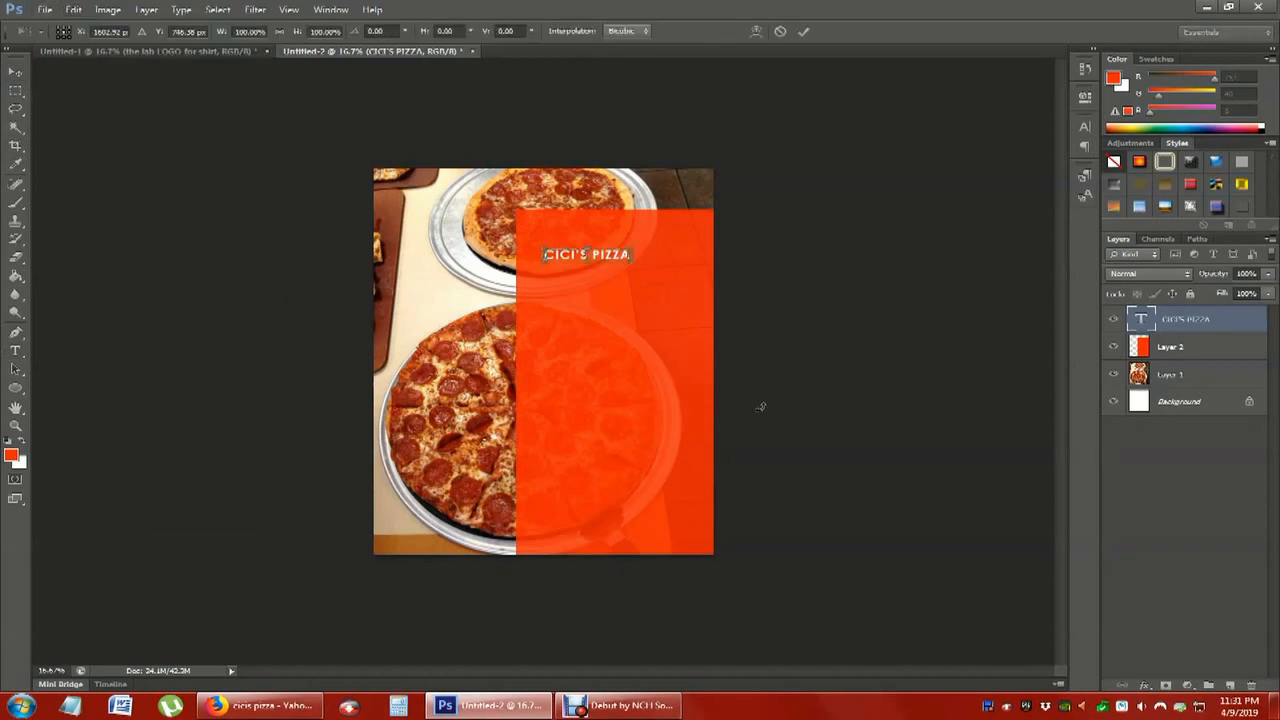
drag(634, 261, 678, 262)
click(12, 76)
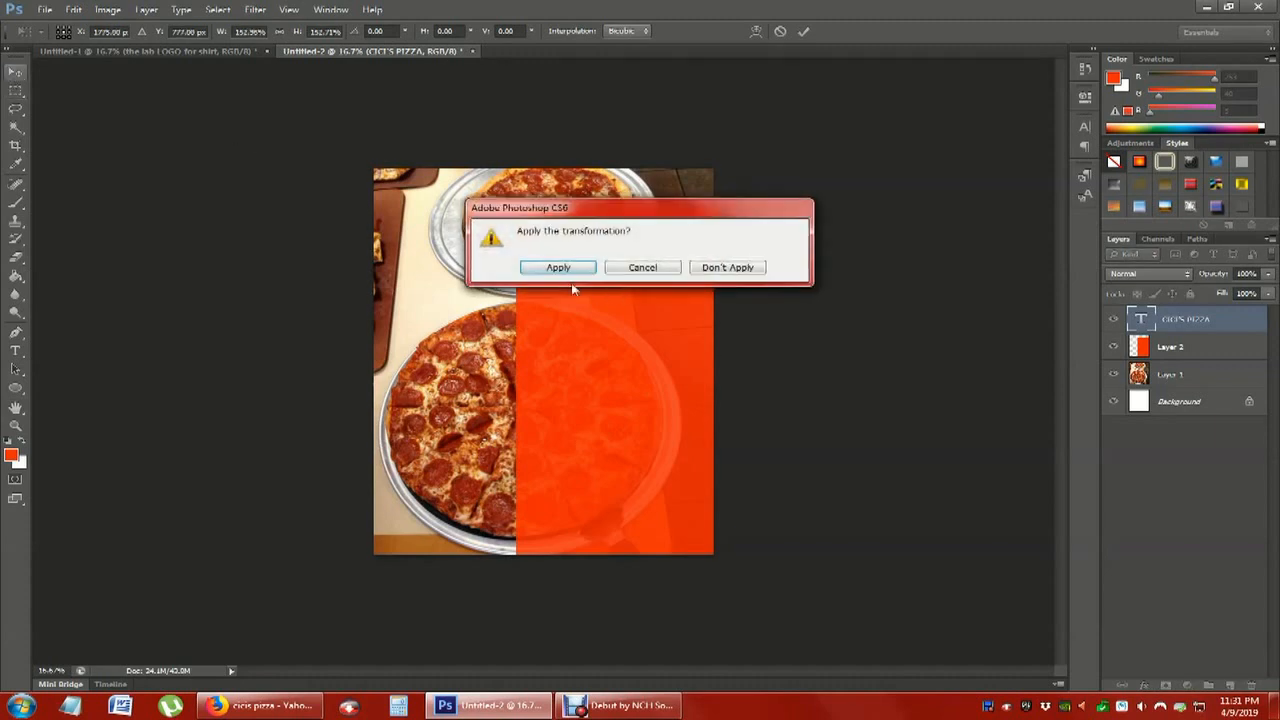
click(560, 266)
drag(628, 256, 638, 274)
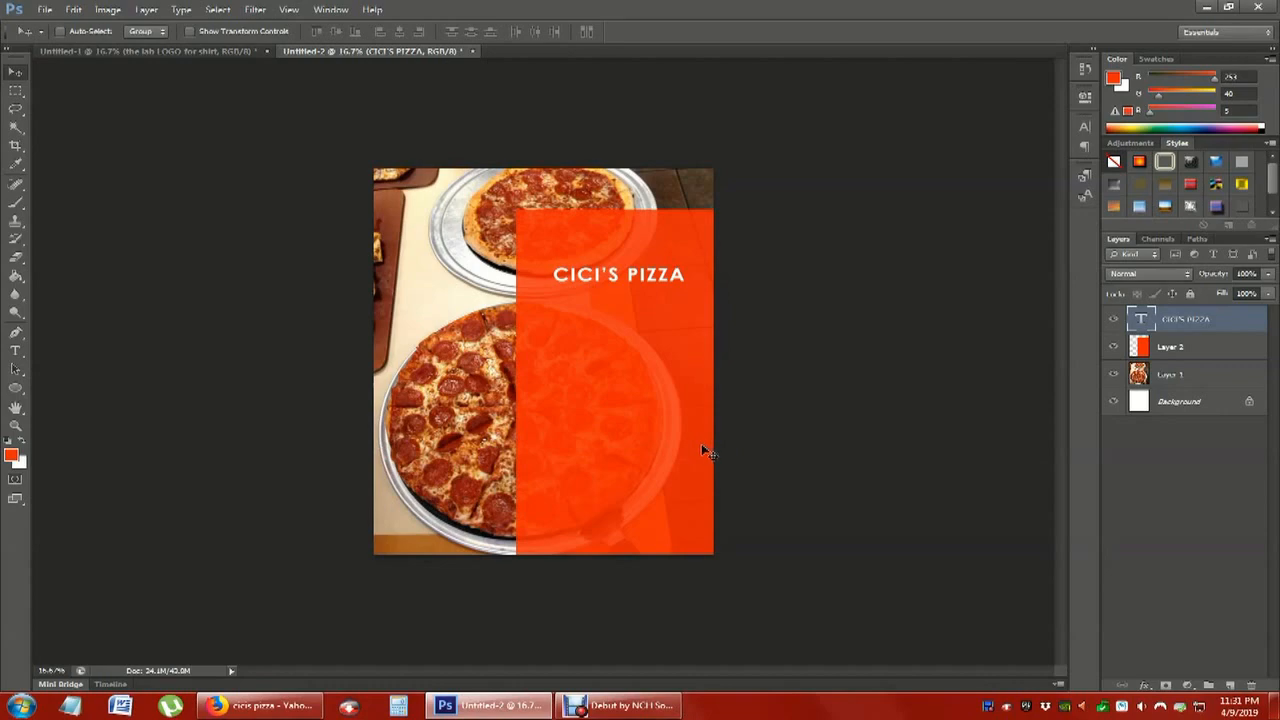
Switch to Firefox and run a Yahoo image search for "PIZZA ICON"
key(alt+Tab)
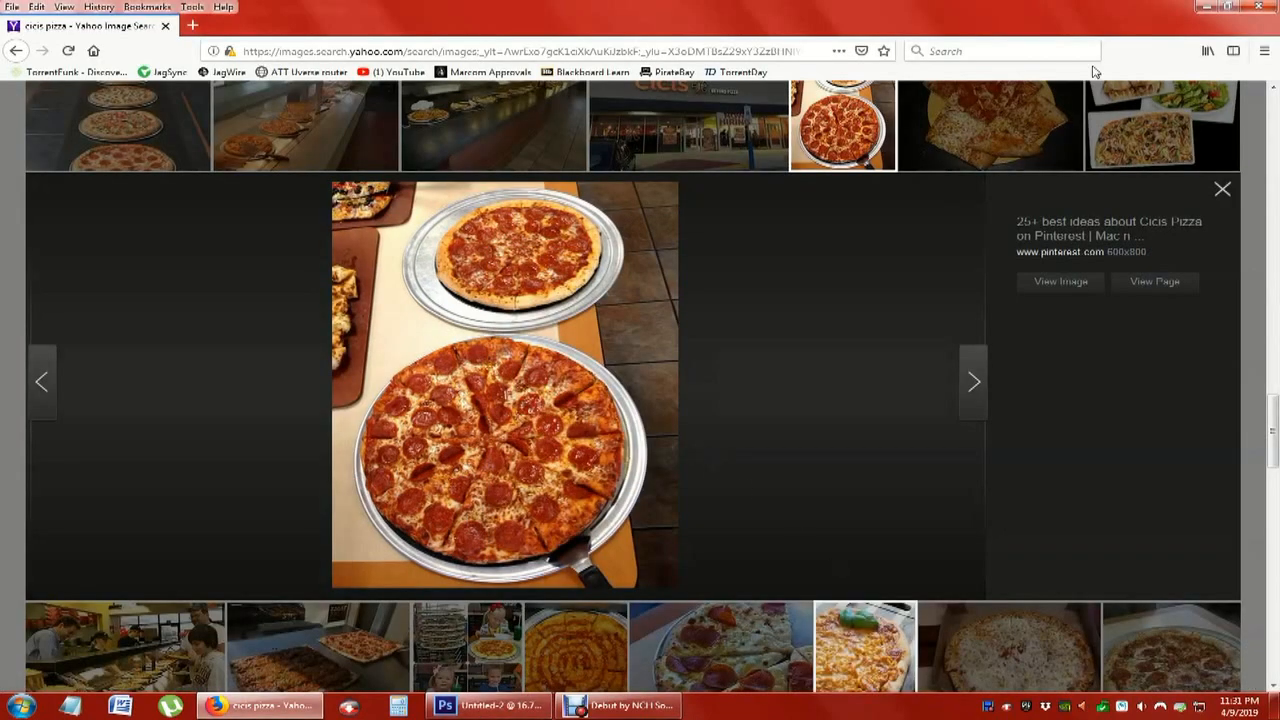
click(714, 48)
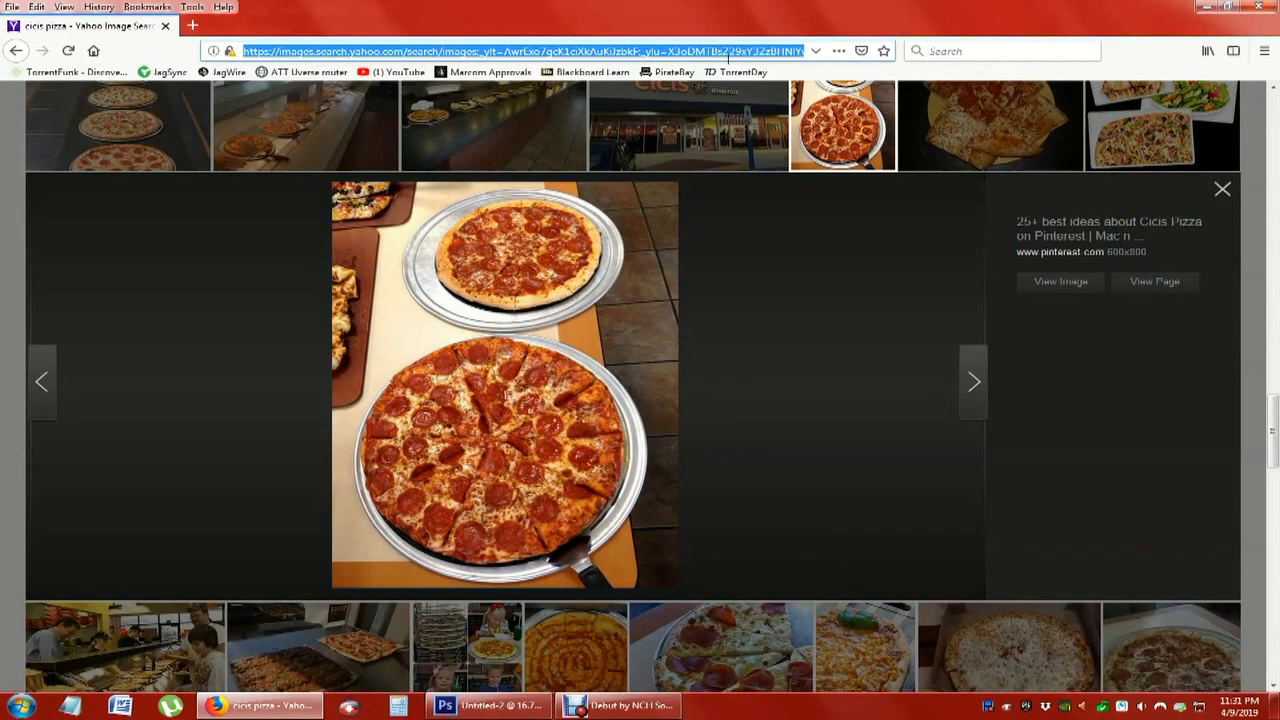
text(PIZZA ICON)
key(Return)
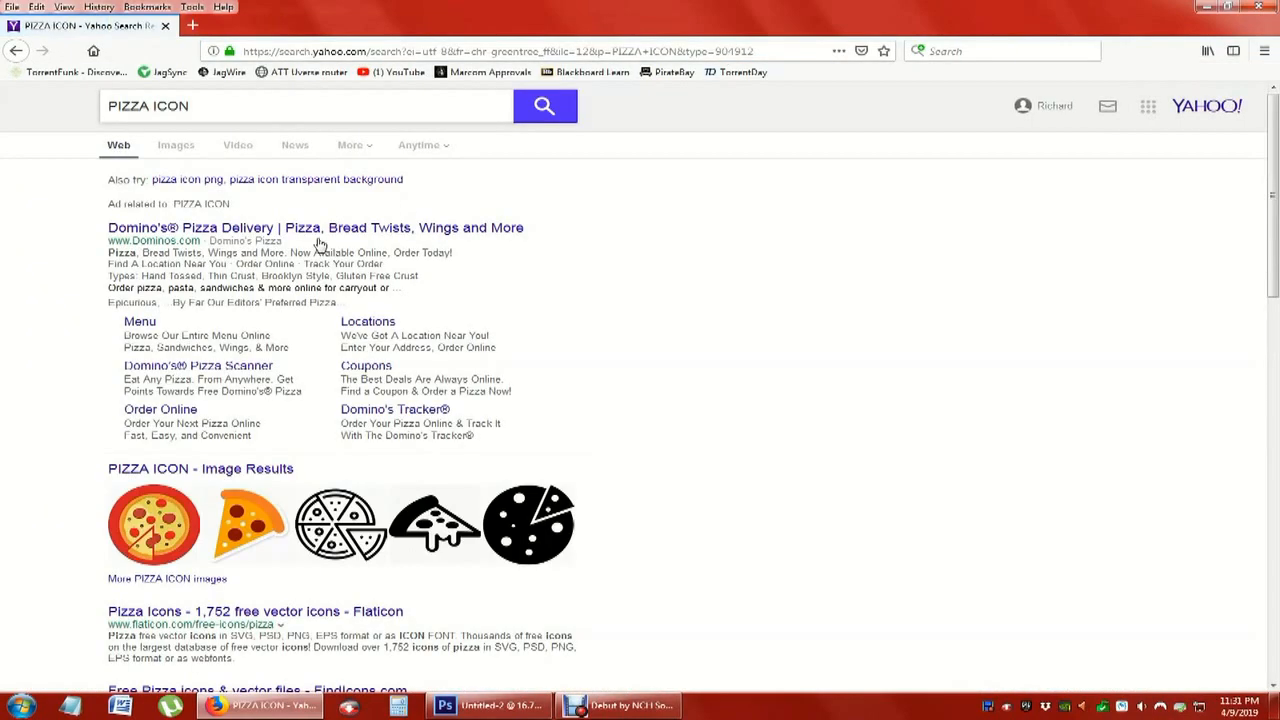
click(176, 145)
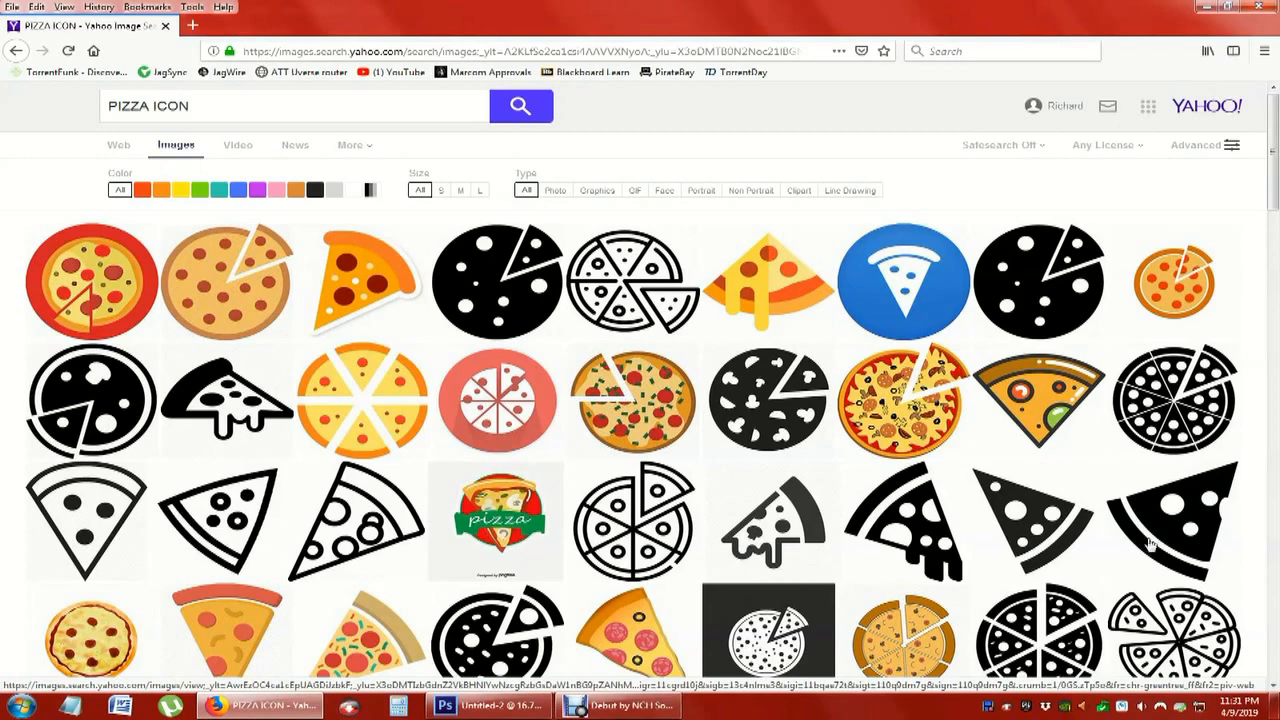
Open the black pizza slice icon with the separated crust and save it as a PNG in the Downloads folder
click(1055, 533)
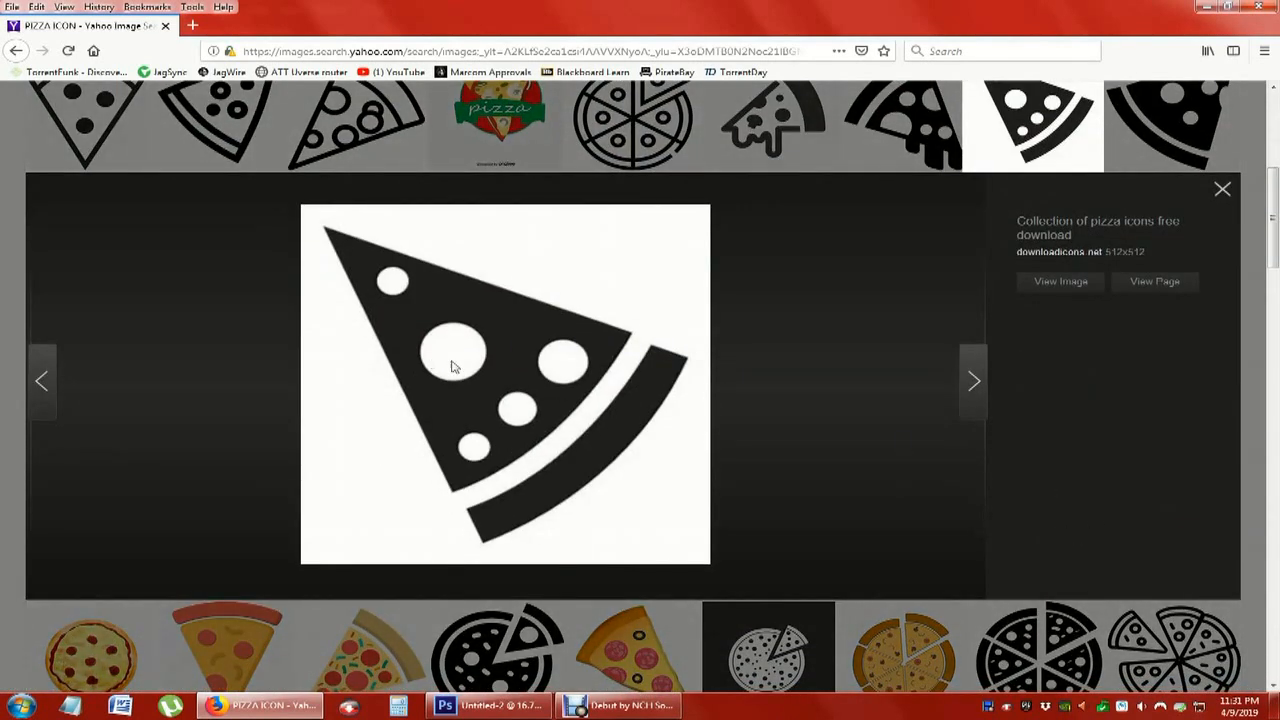
right_click(535, 369)
click(431, 366)
right_click(510, 371)
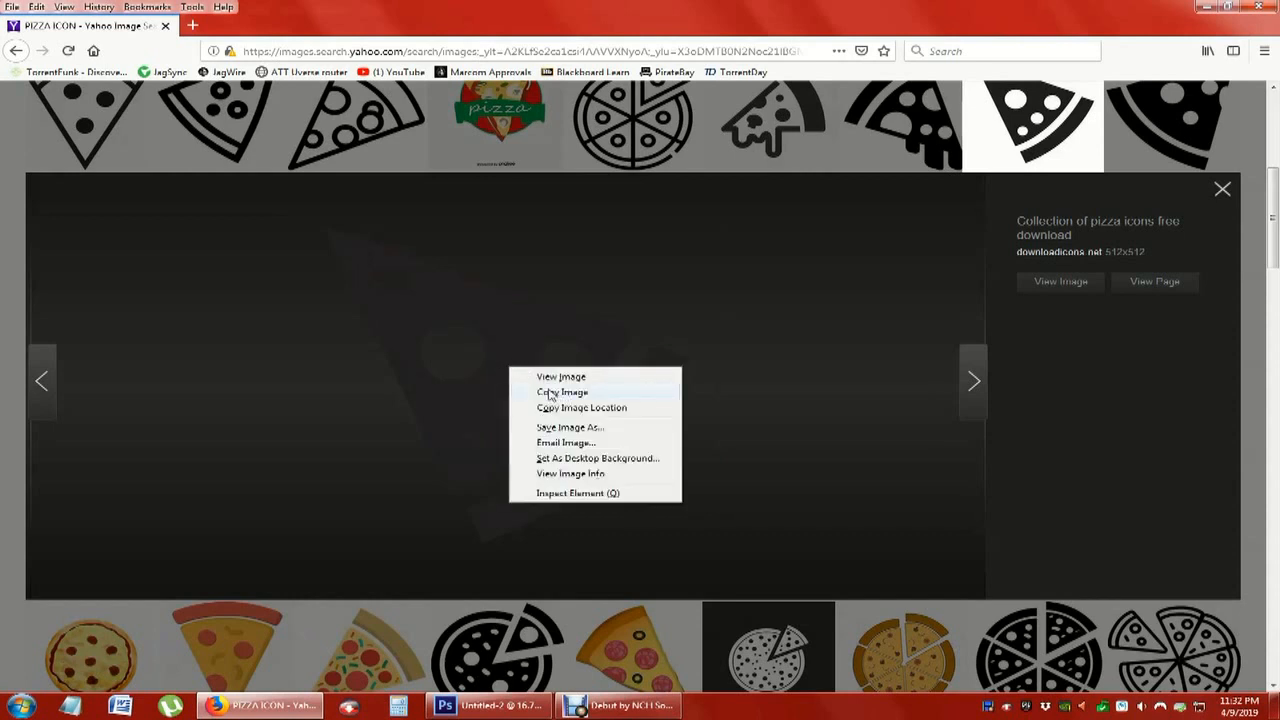
click(561, 430)
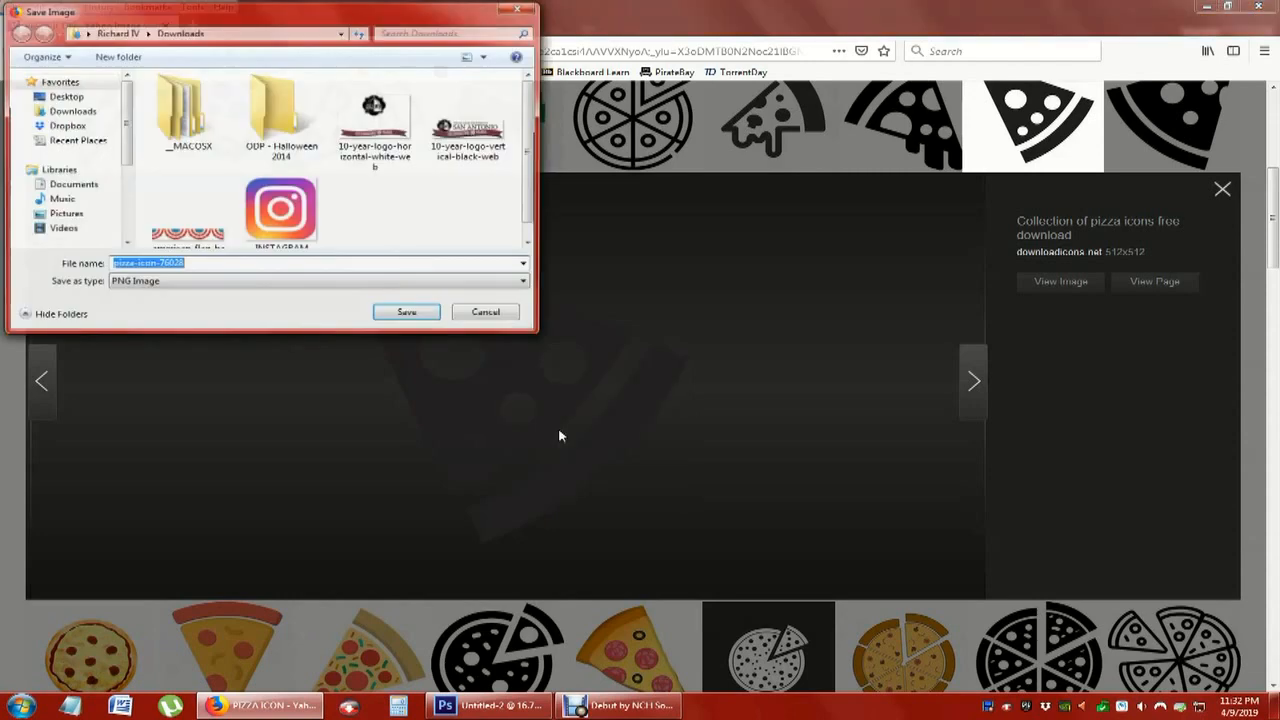
click(400, 316)
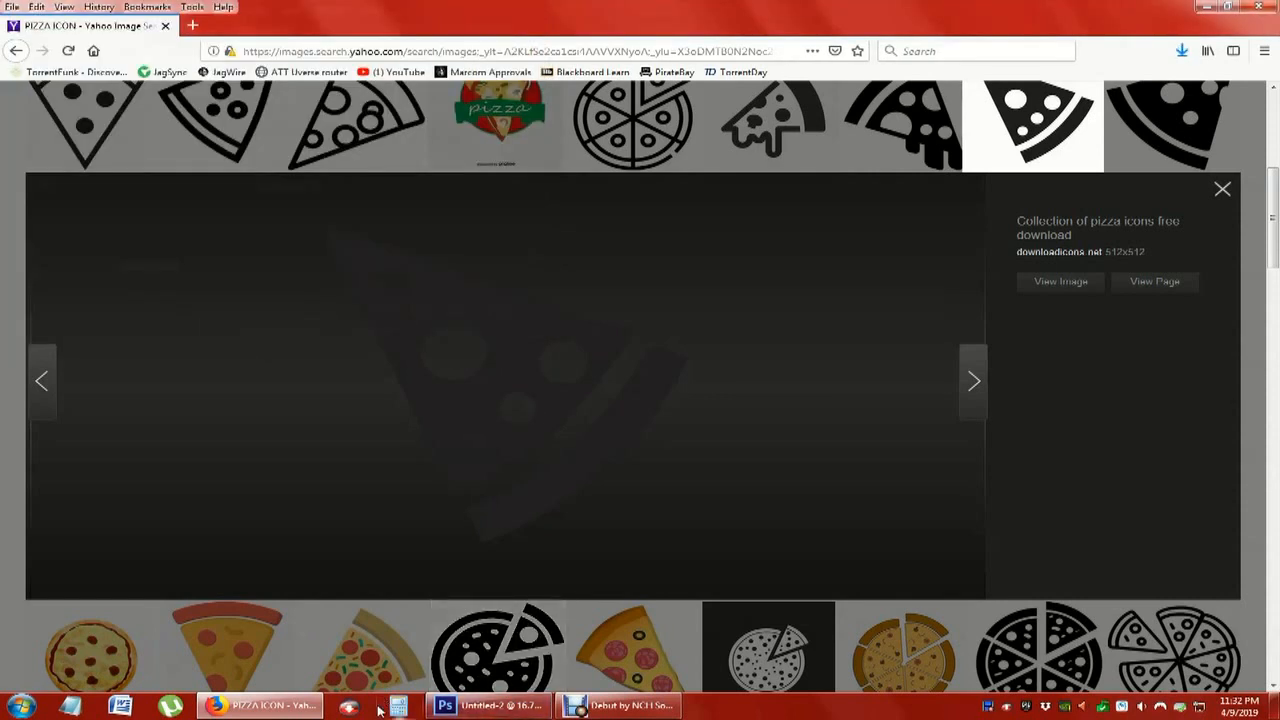
Minimize Firefox and open the Downloads folder in Windows Explorer
click(260, 705)
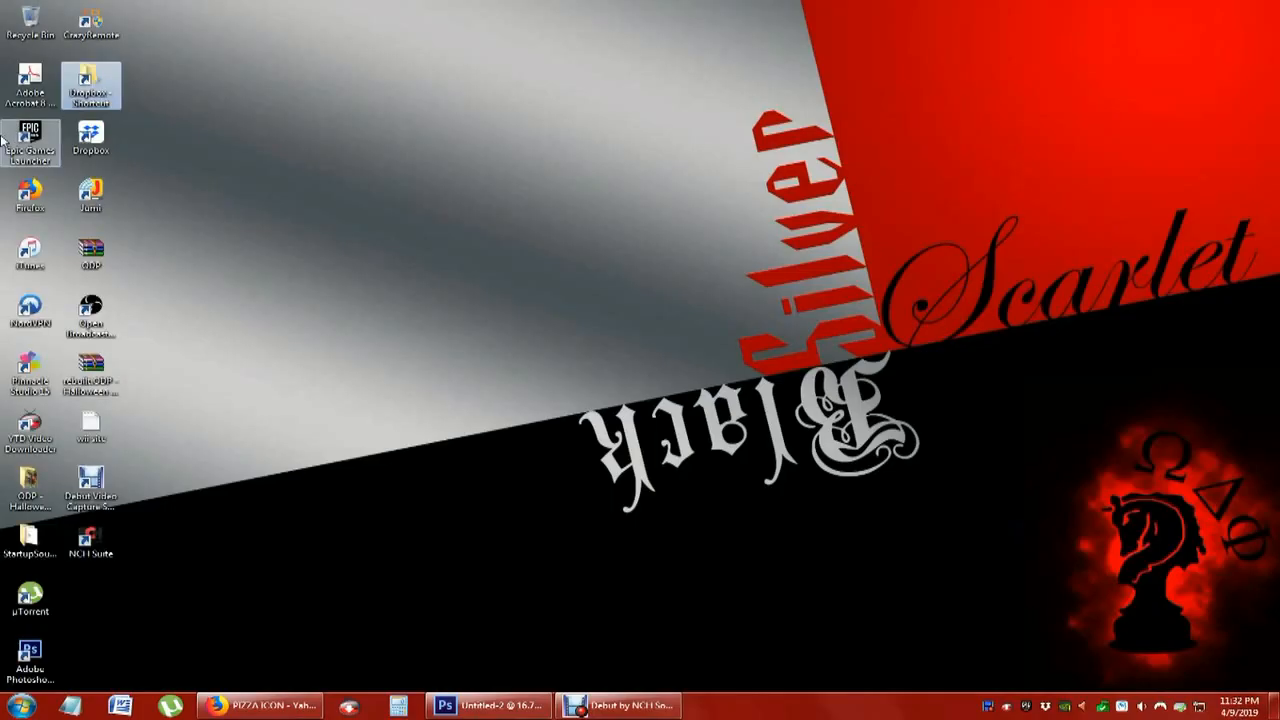
double_click(85, 80)
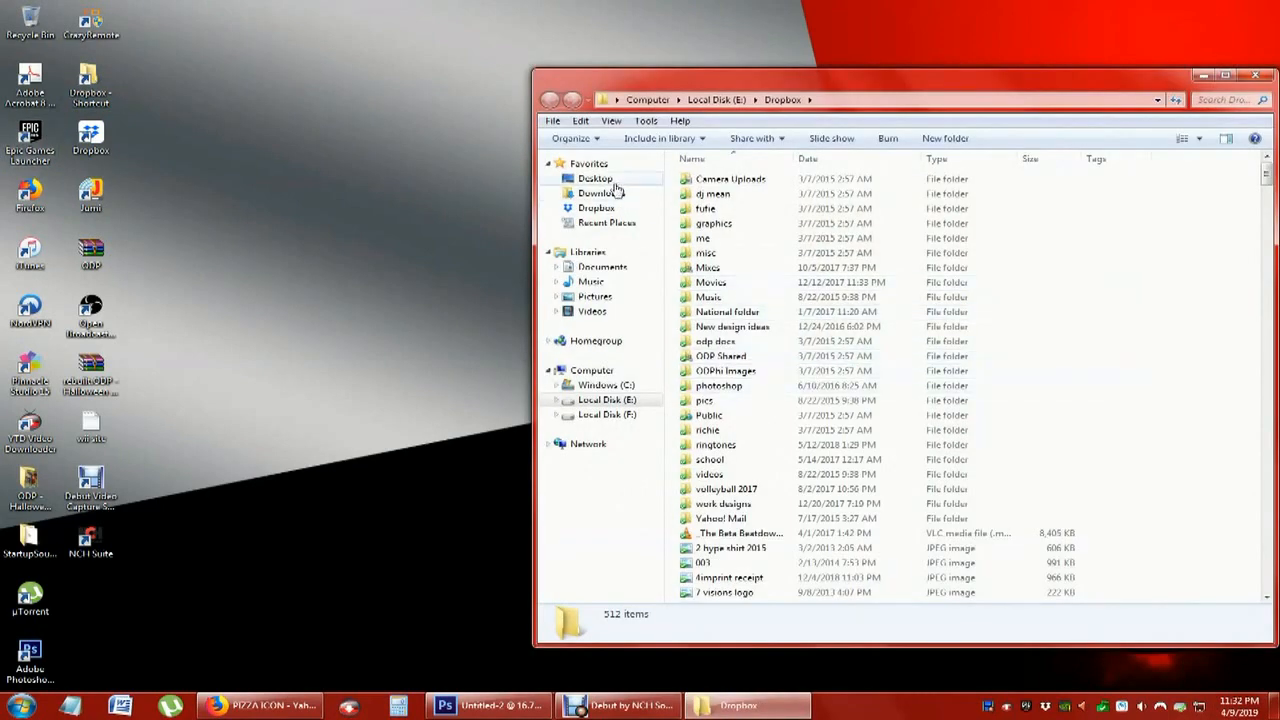
click(602, 193)
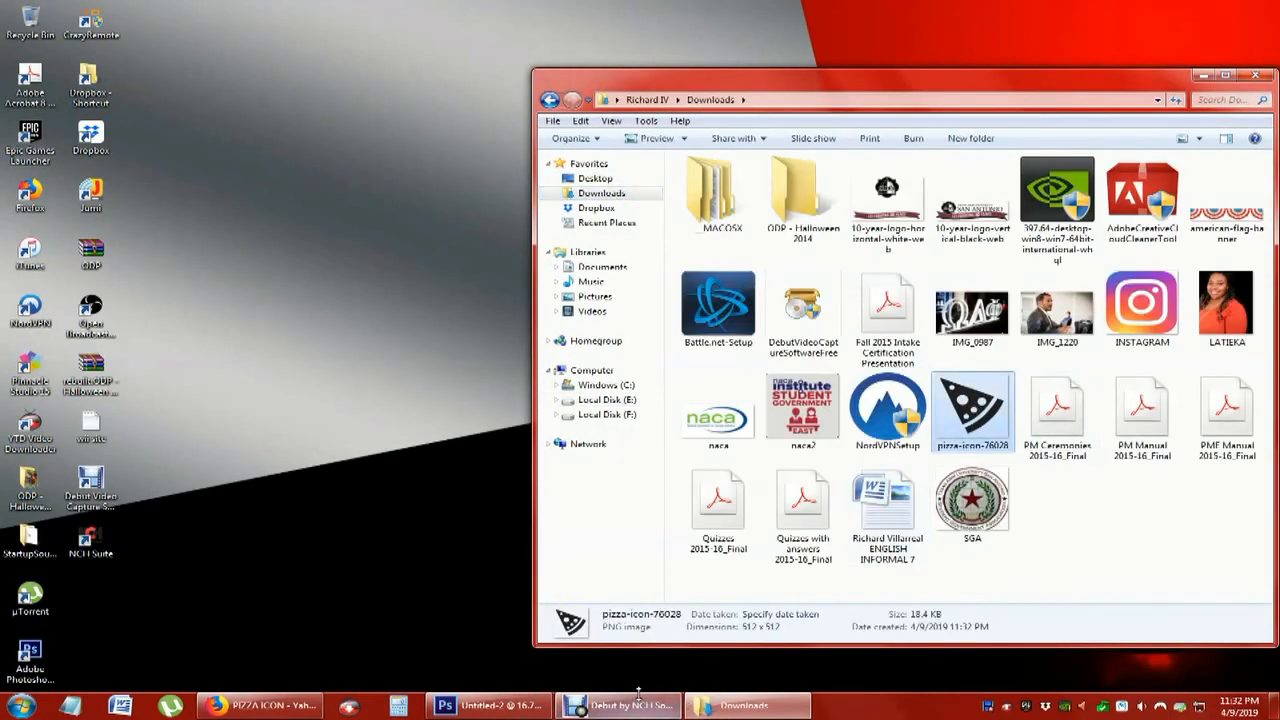
Bring the Downloads window over Photoshop and place pizza-icon-76028 onto the Cici's Pizza canvas
click(490, 705)
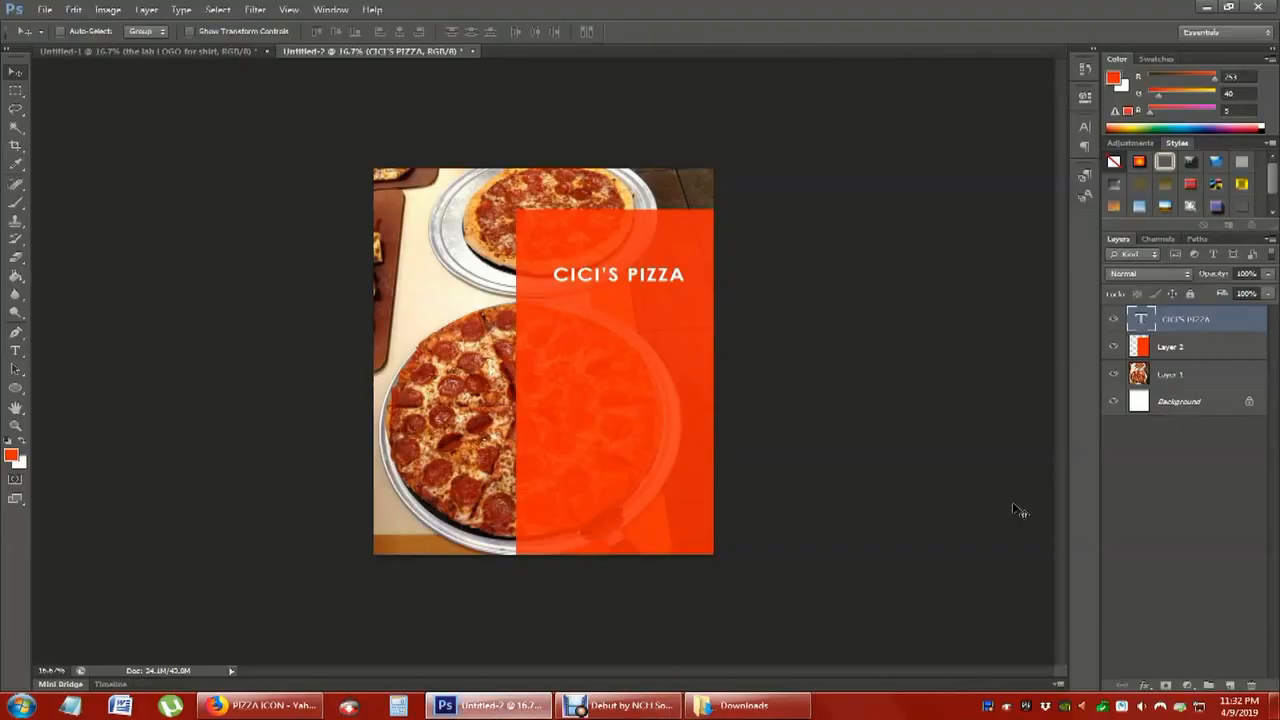
key(alt+Tab)
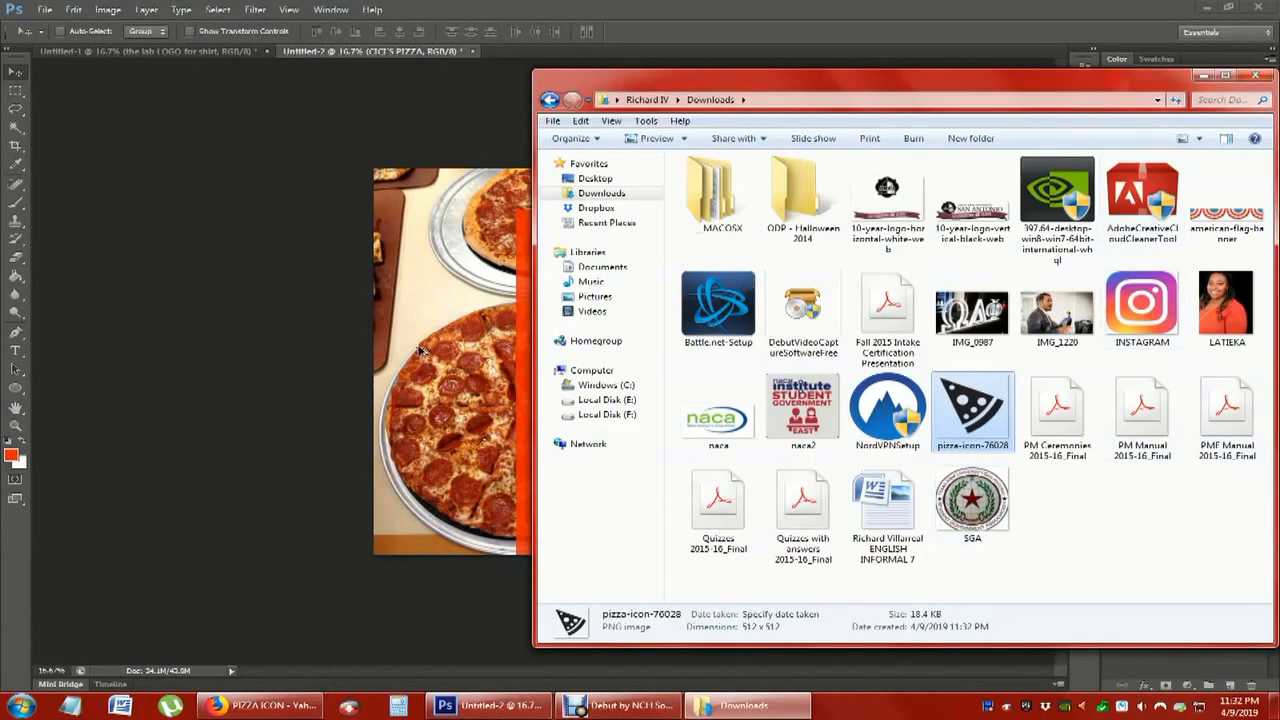
drag(530, 341, 723, 341)
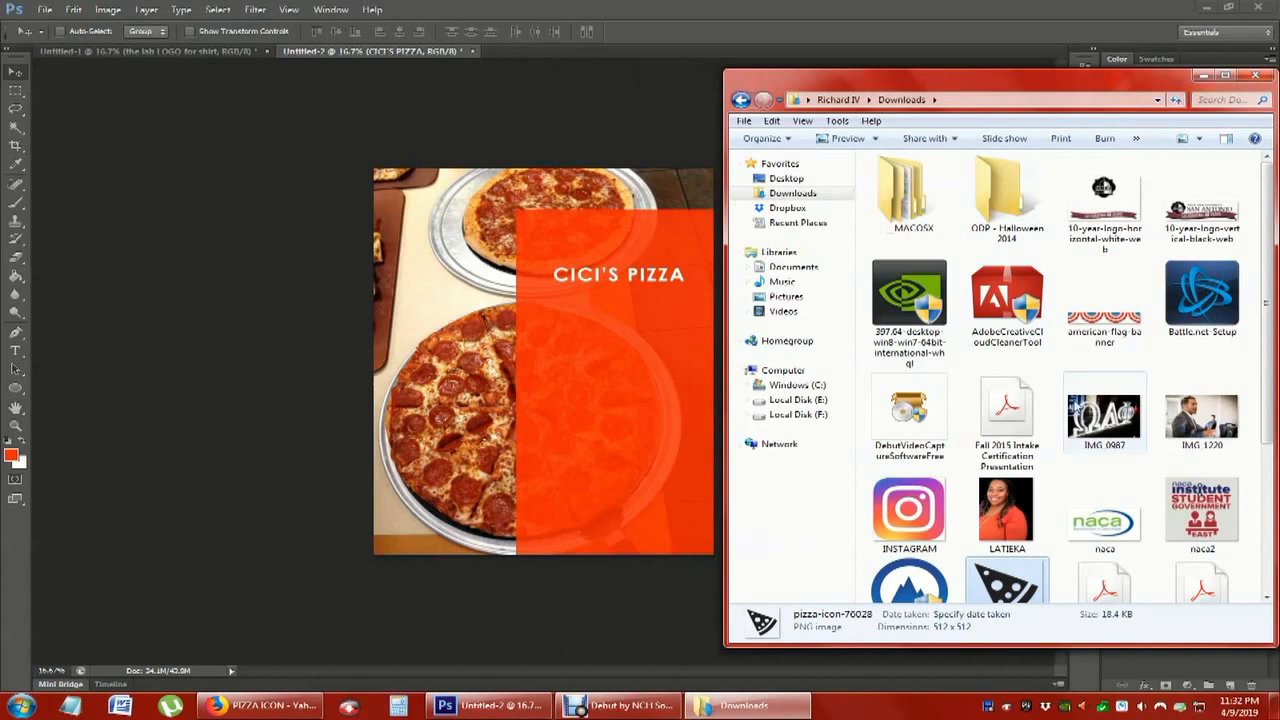
scroll(1033, 585, down, 1)
drag(1023, 557, 580, 449)
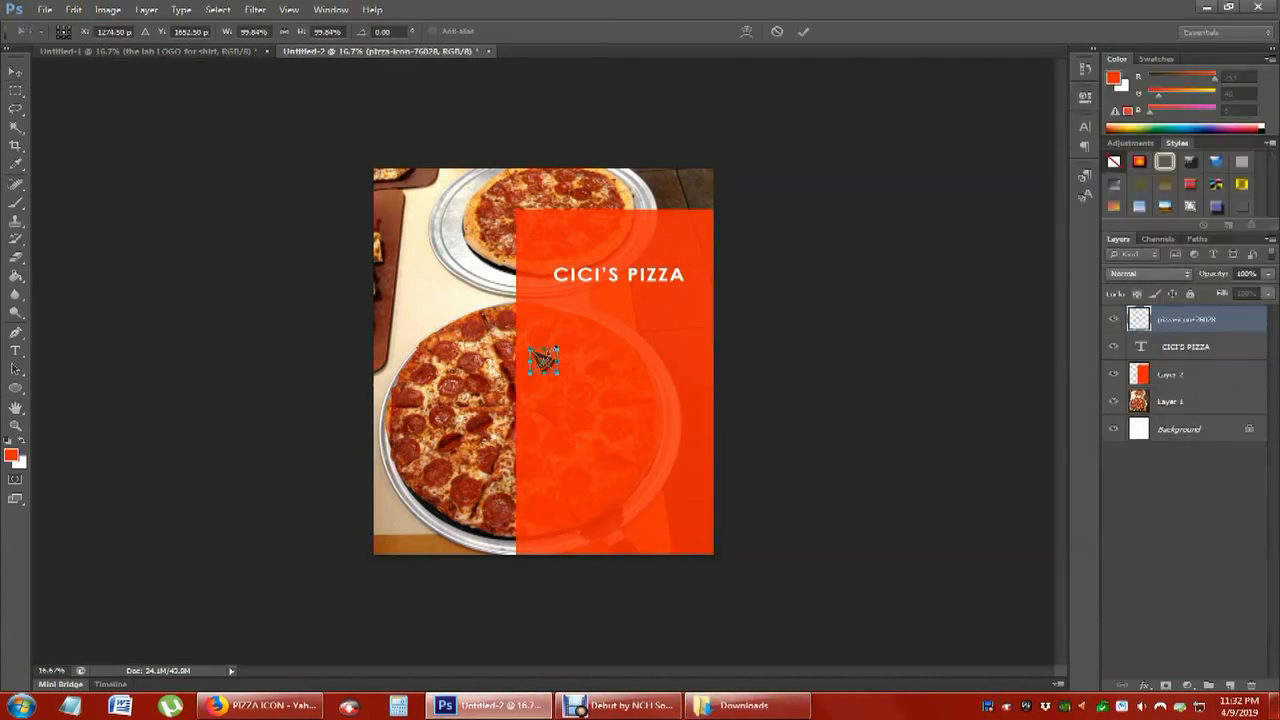
Enlarge the placed pizza icon to about 272% and commit the placement
drag(558, 347, 606, 307)
click(15, 72)
click(553, 268)
Apply a white Color Overlay at 100% opacity to the pizza icon layer
right_click(1186, 322)
click(1100, 210)
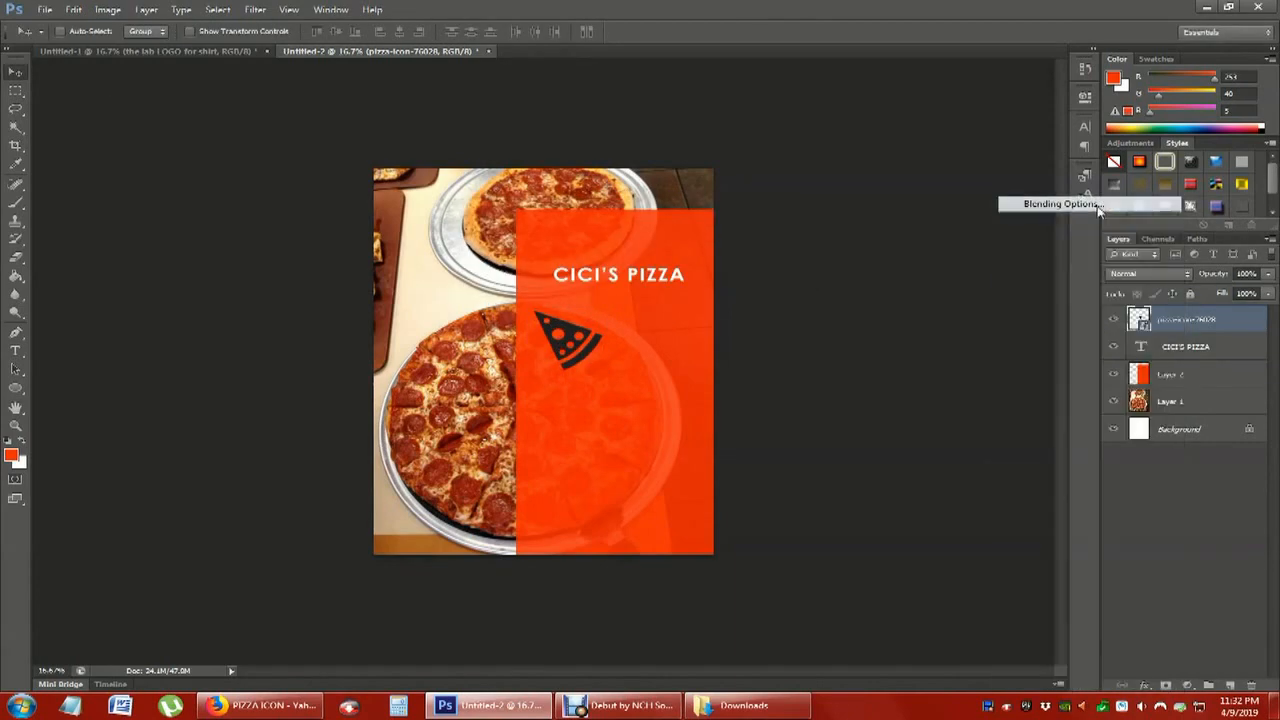
click(787, 205)
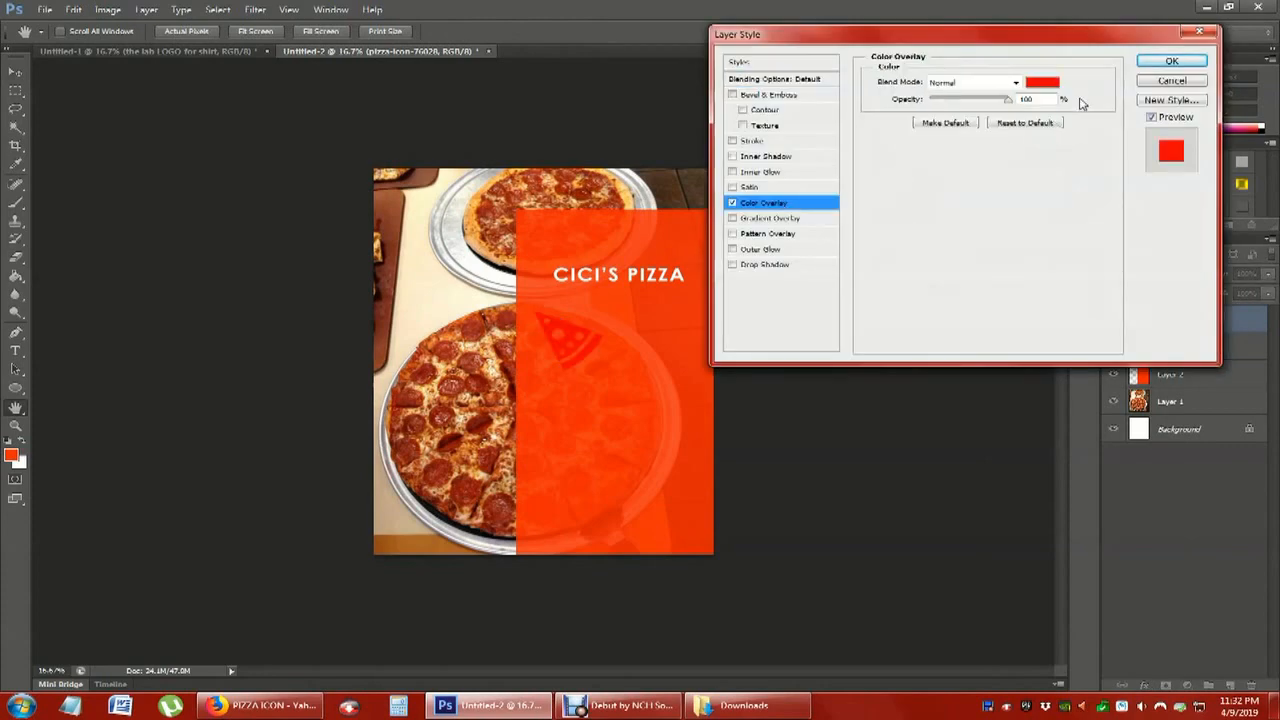
click(1045, 88)
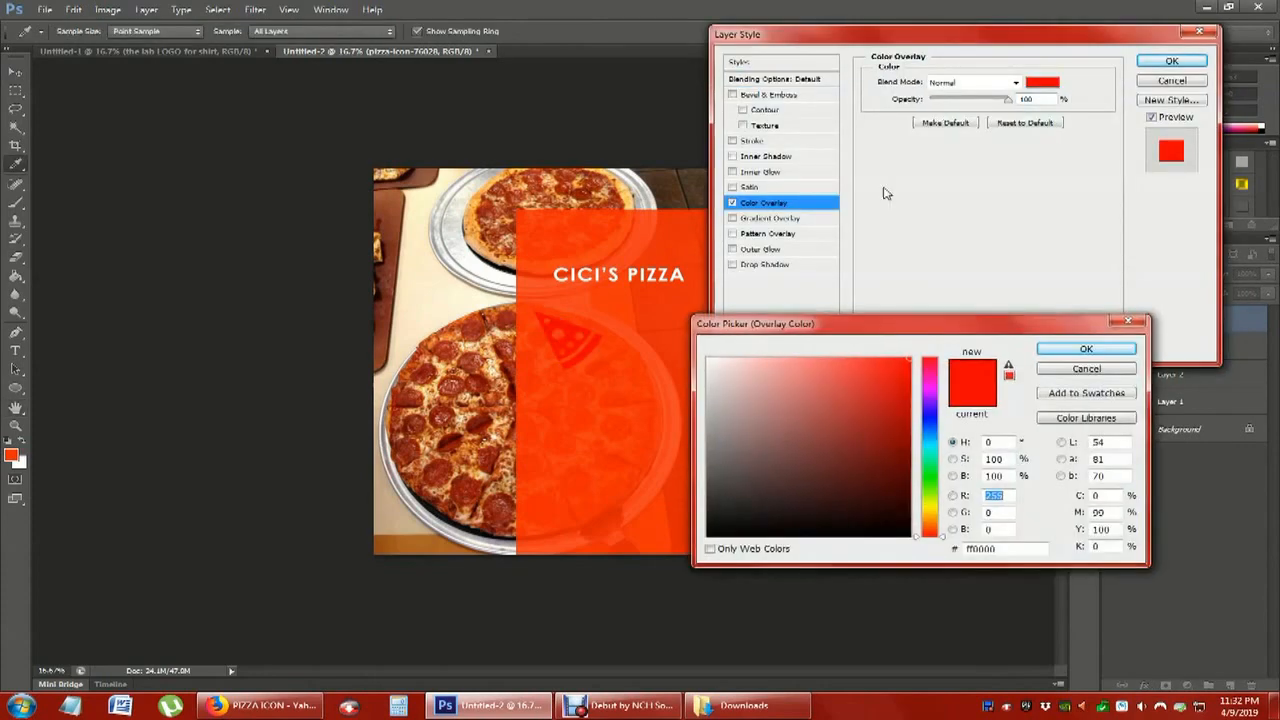
click(708, 362)
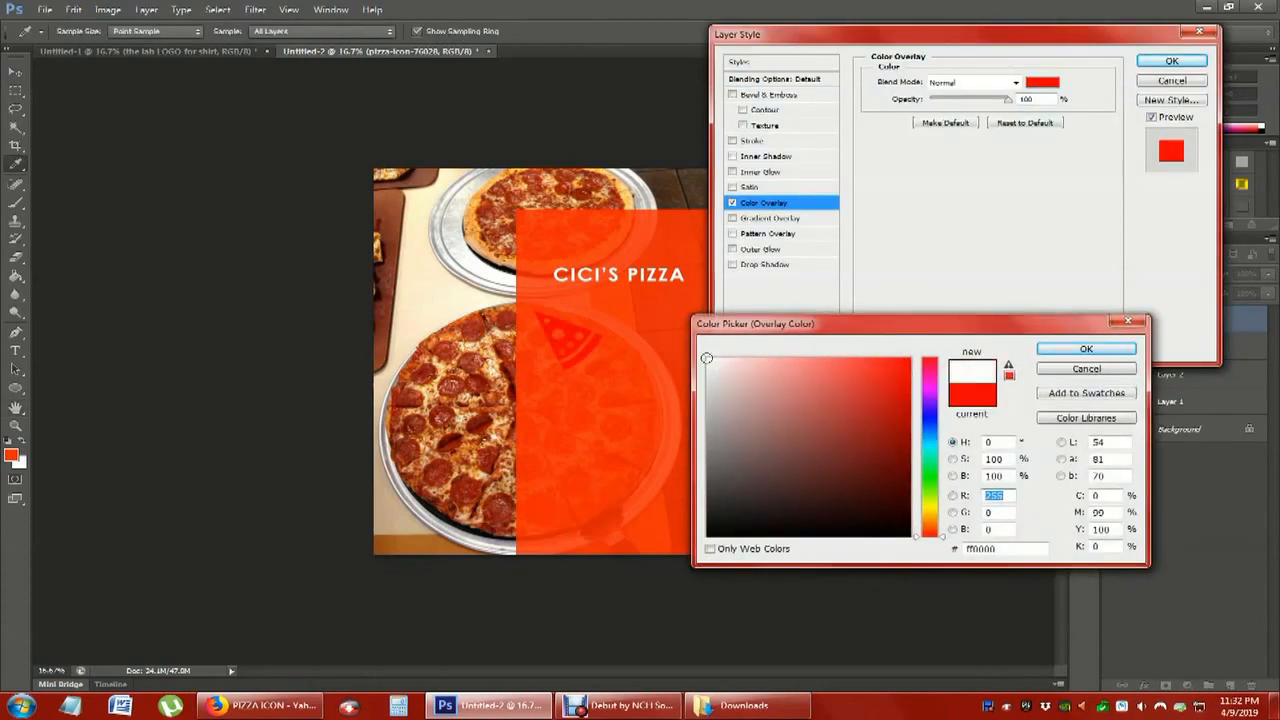
click(1086, 349)
click(1176, 61)
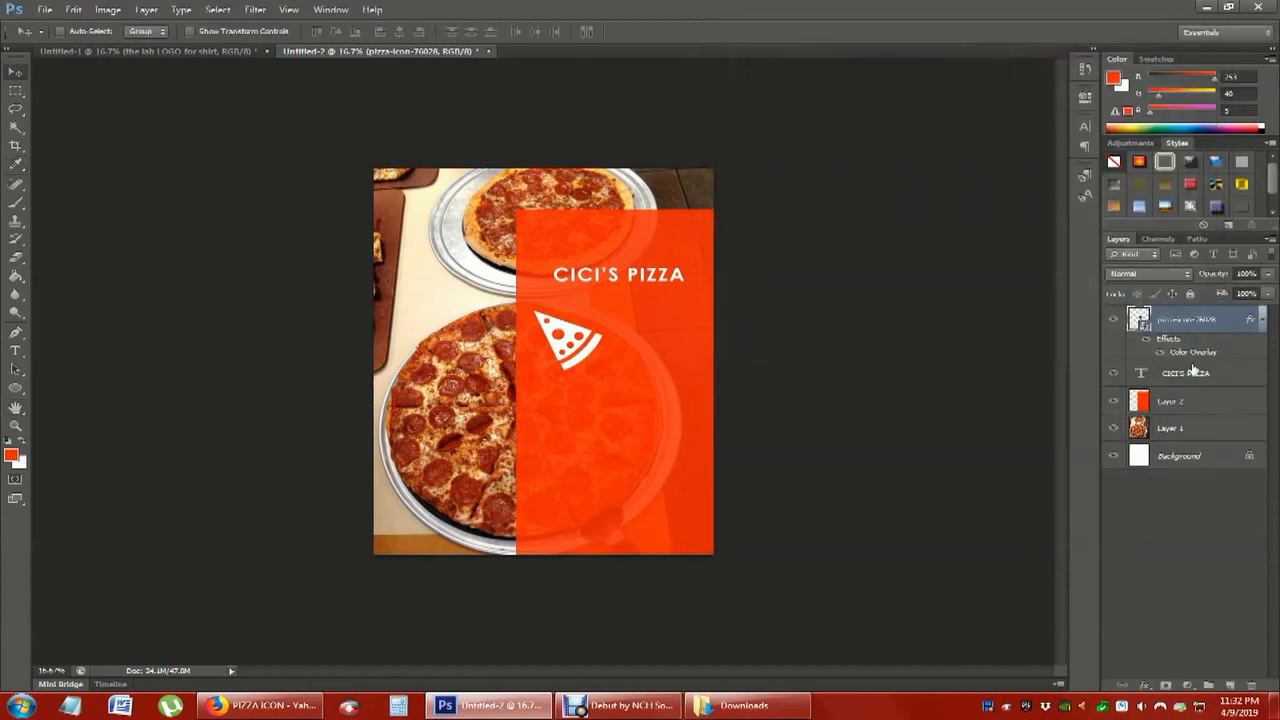
Rotate the pizza icon to about -133.5° so its tip points down, and move it up to the orange-red panel's top
click(73, 9)
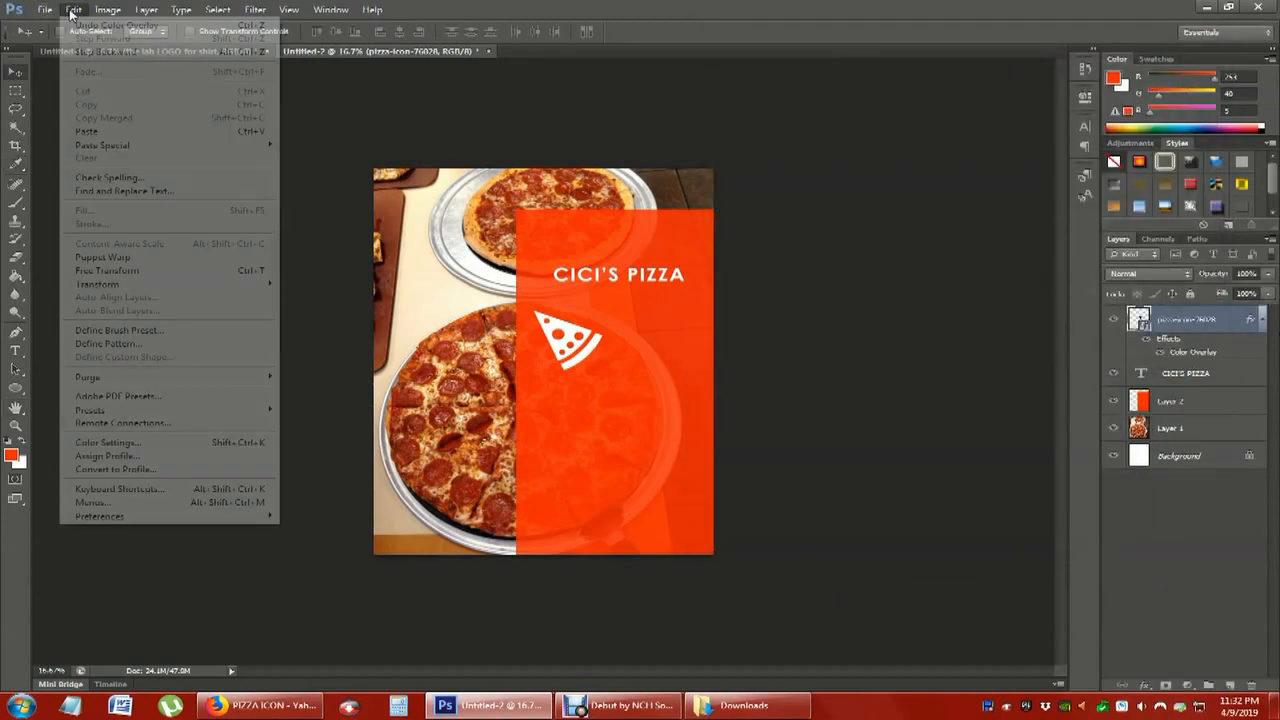
click(100, 270)
drag(624, 414, 582, 235)
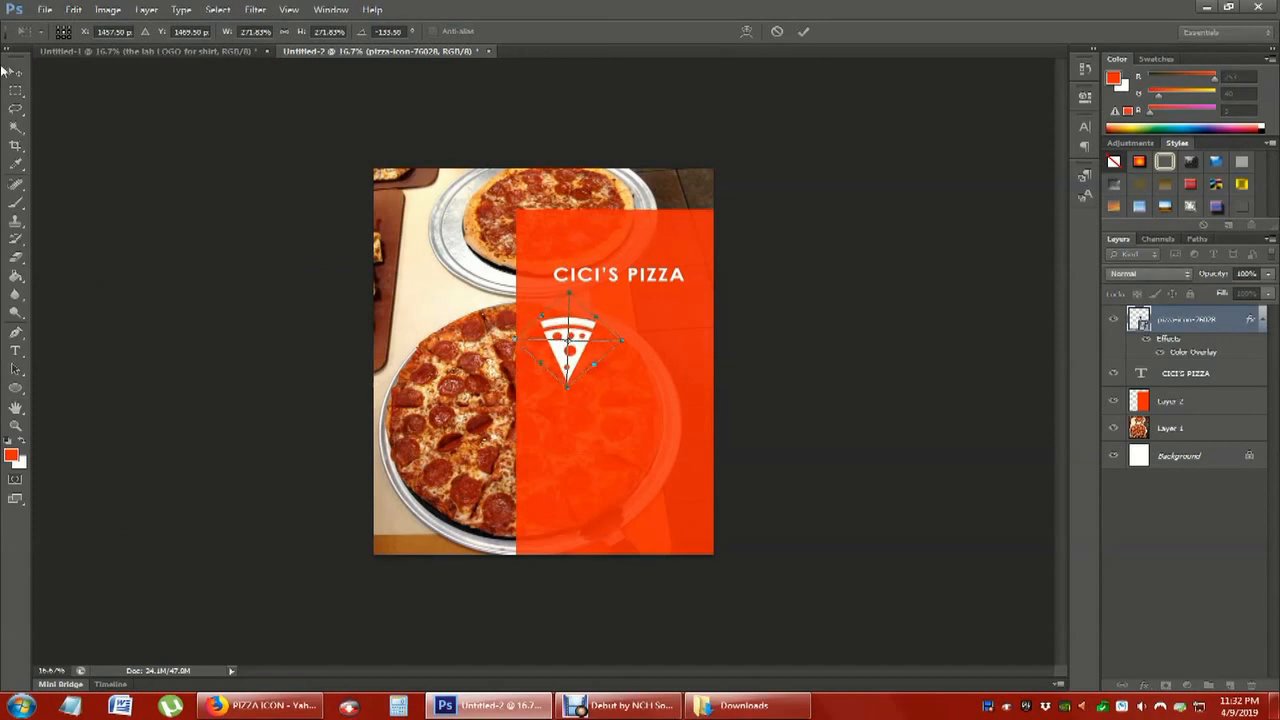
click(15, 73)
click(559, 266)
drag(612, 369, 626, 257)
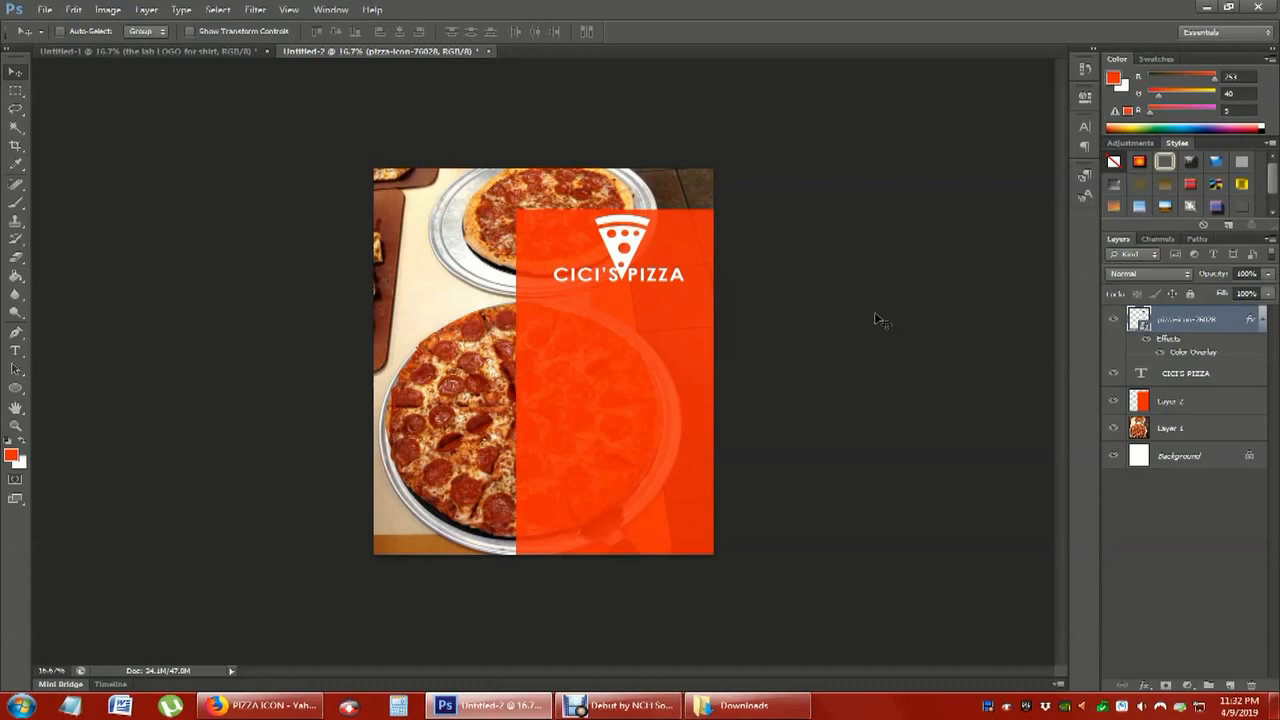
Scale the pizza icon down to about 196% with Free Transform and commit the change
click(73, 9)
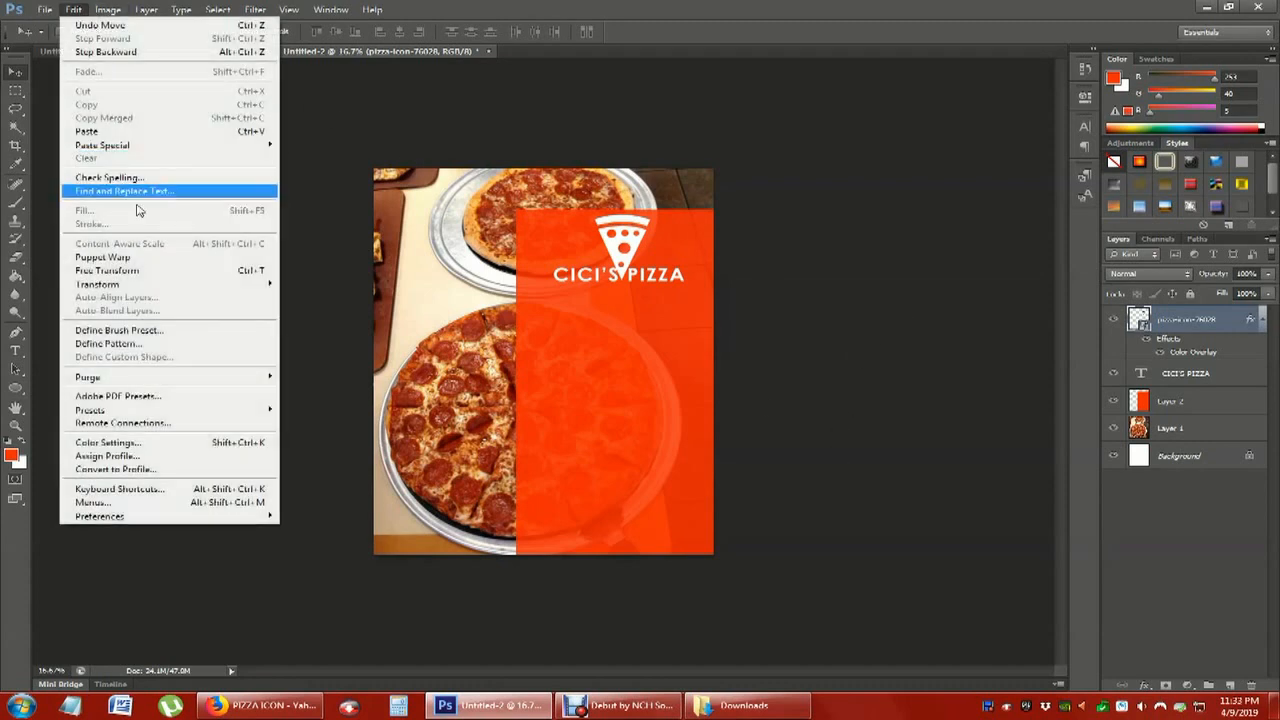
click(152, 270)
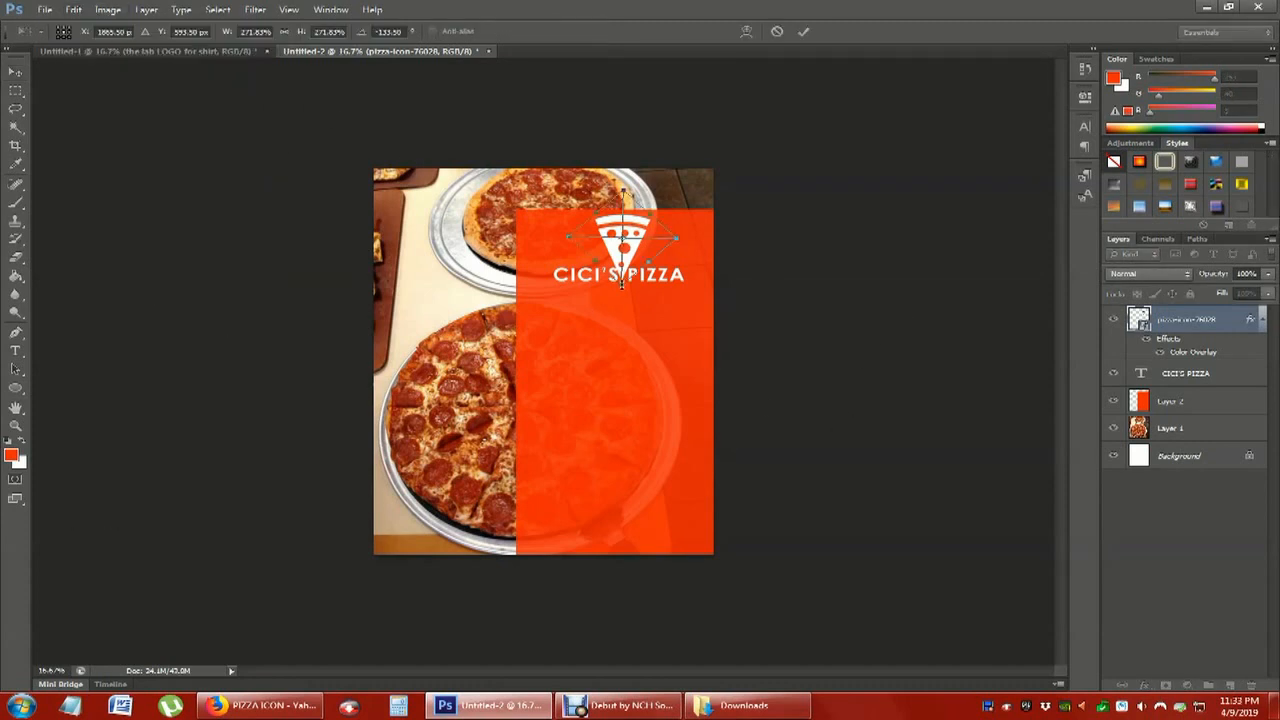
drag(678, 237, 644, 237)
click(14, 74)
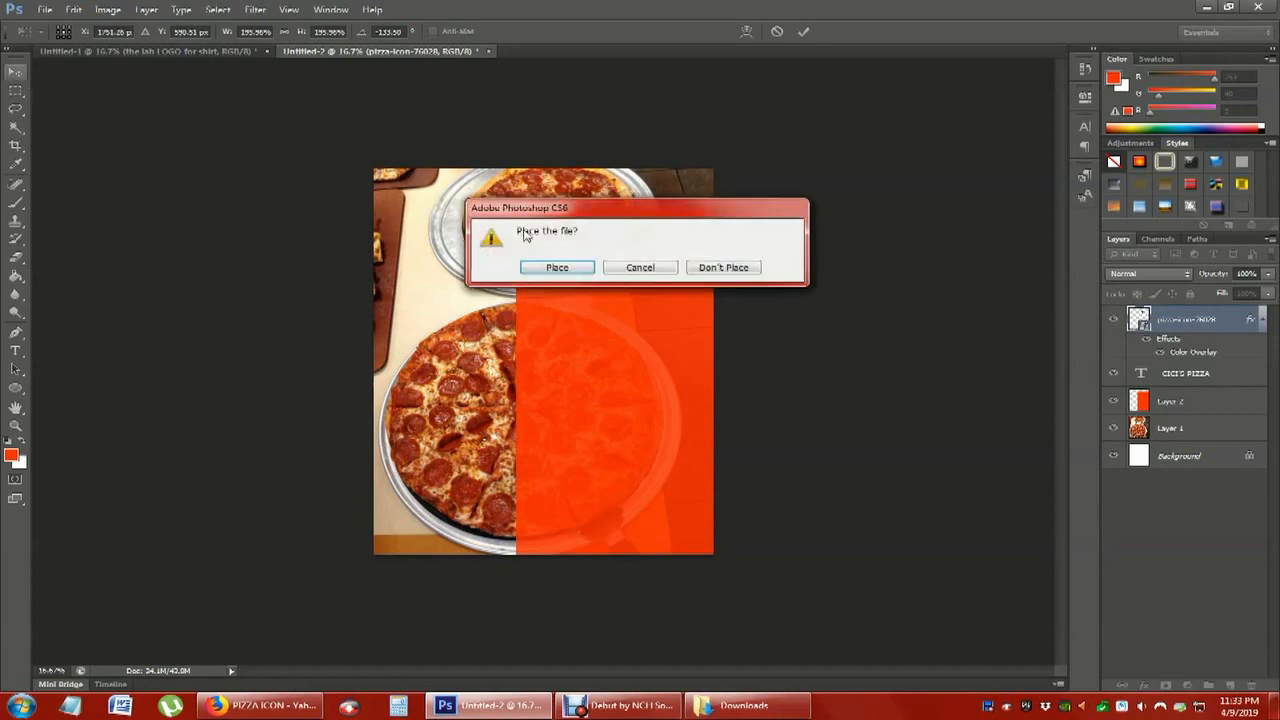
click(557, 265)
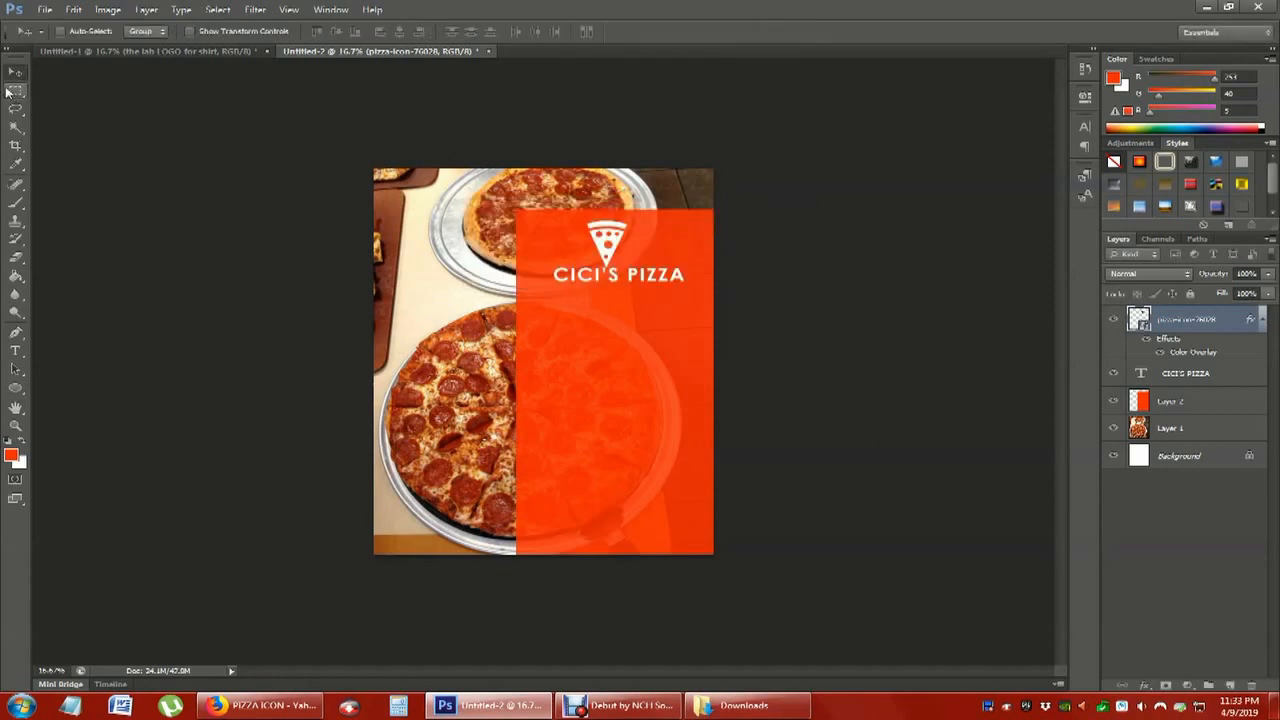
Select the upper part of the orange-red panel across its full width and center the pizza icon horizontally in the selection
key(m)
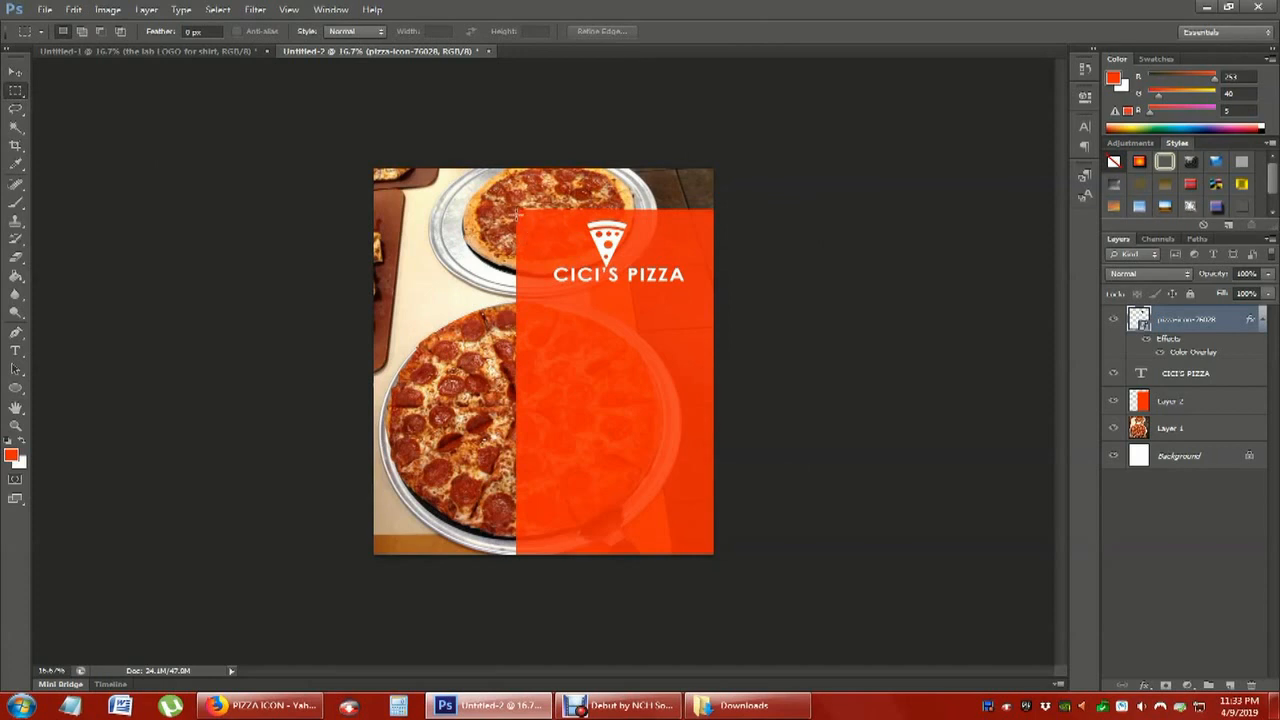
drag(516, 213, 557, 233)
drag(712, 286, 726, 300)
click(17, 73)
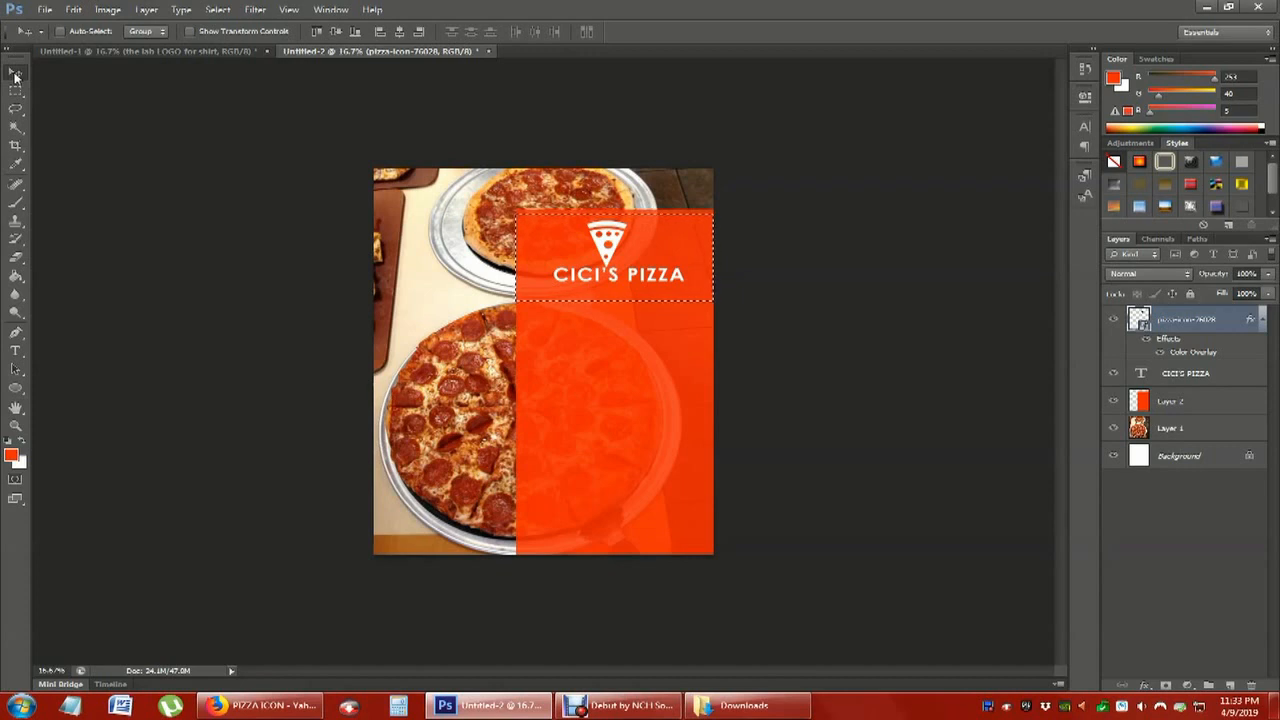
click(400, 33)
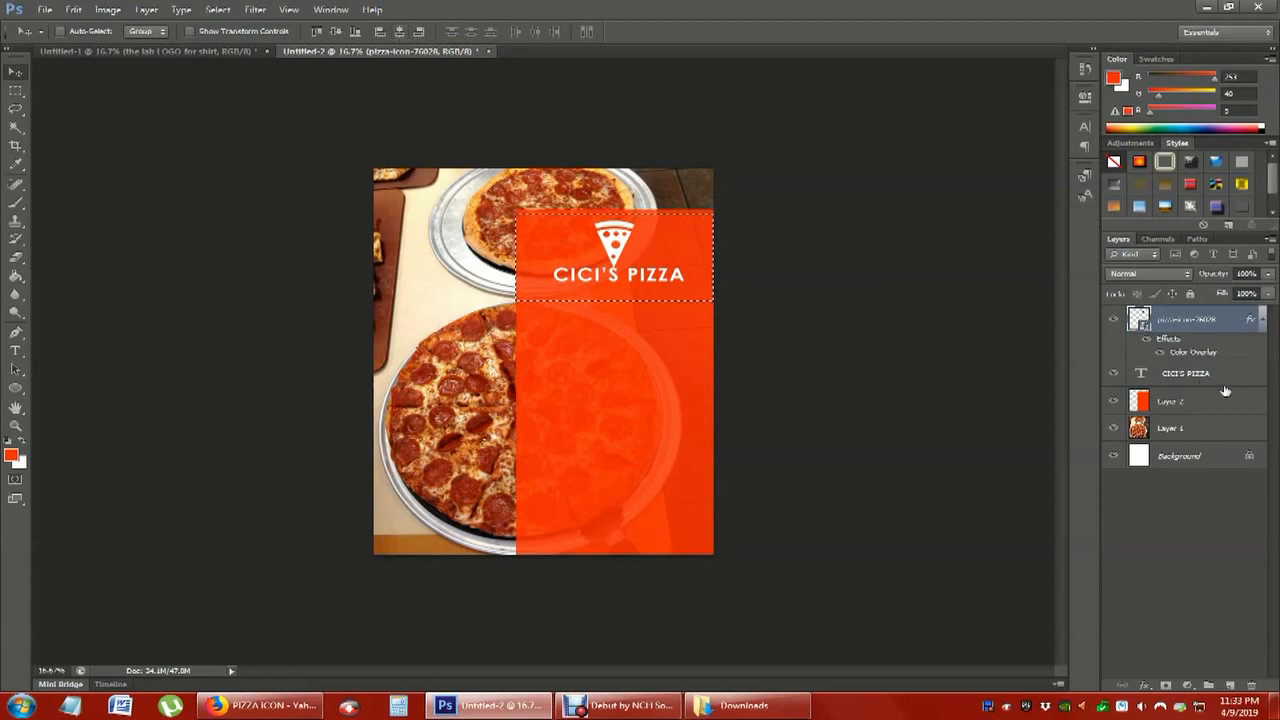
Center the "CICI'S PIZZA" title horizontally in the same selection, and deselect
click(1190, 372)
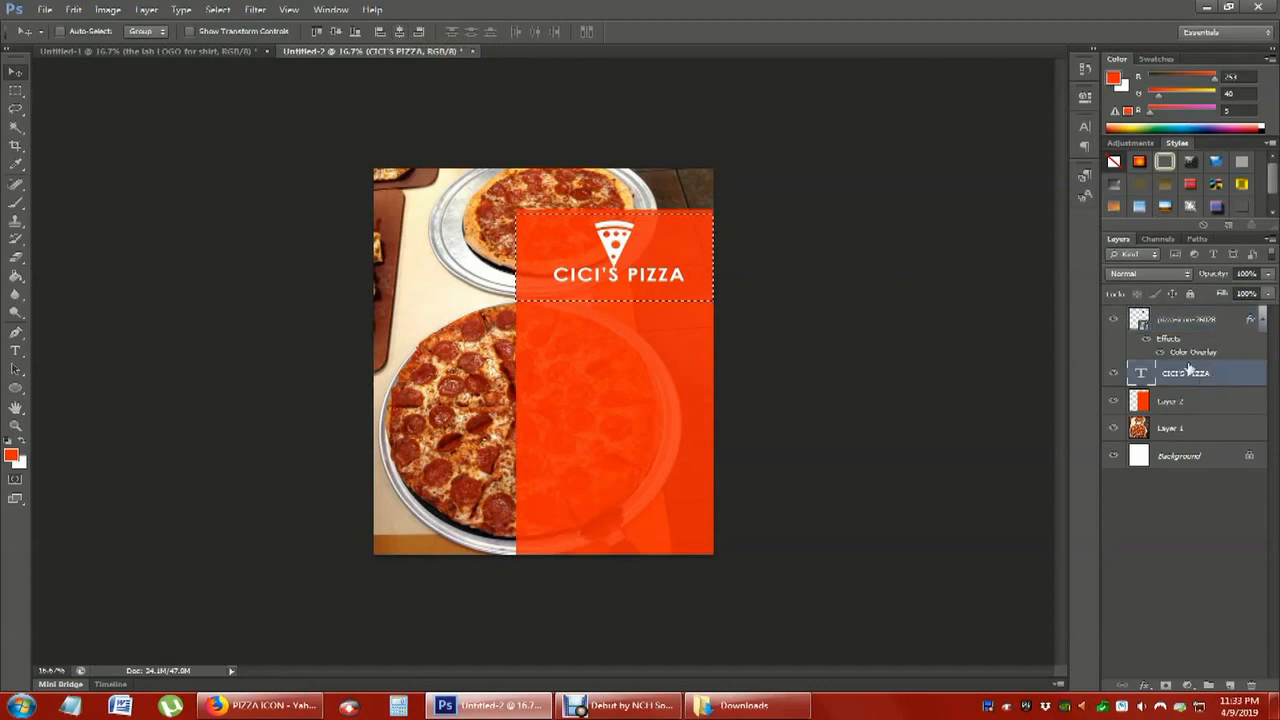
click(400, 33)
key(ctrl+d)
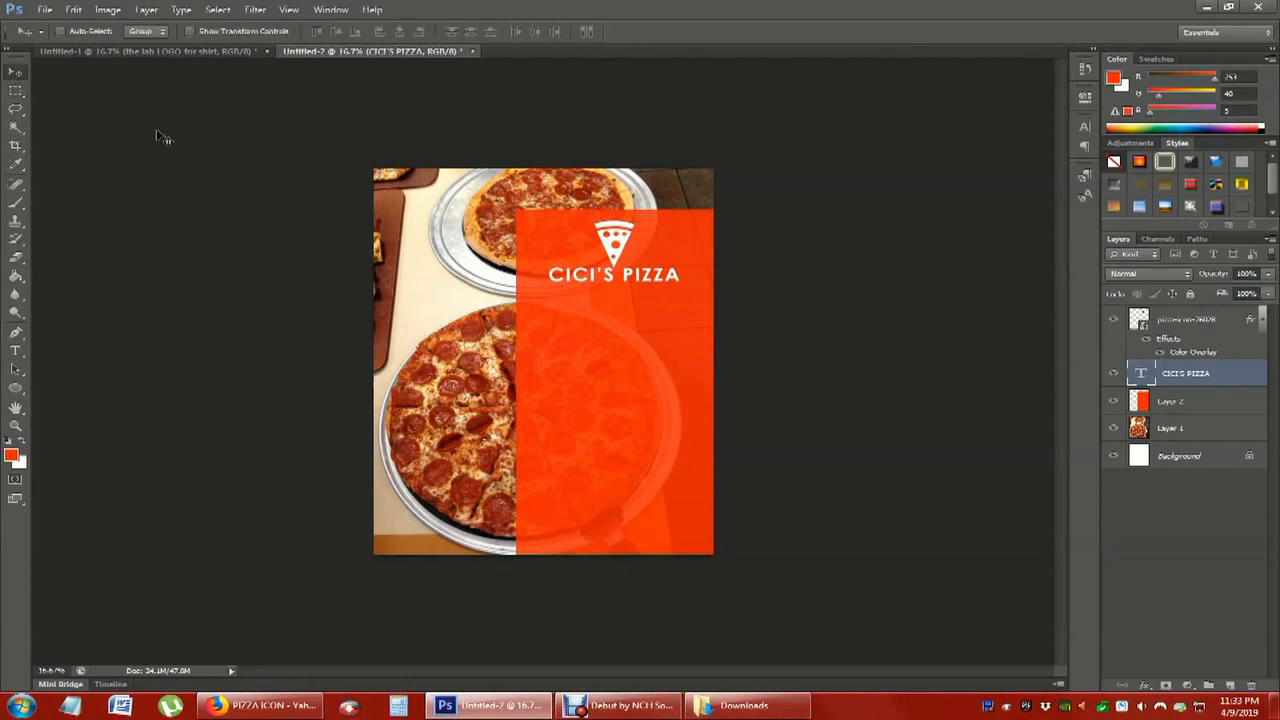
Nudge the "CICI'S PIZZA" title down about 40 px to clear the tip of the pizza icon
key(shift+Down)
key(shift+Down)
key(shift+Down)
key(shift+Down)
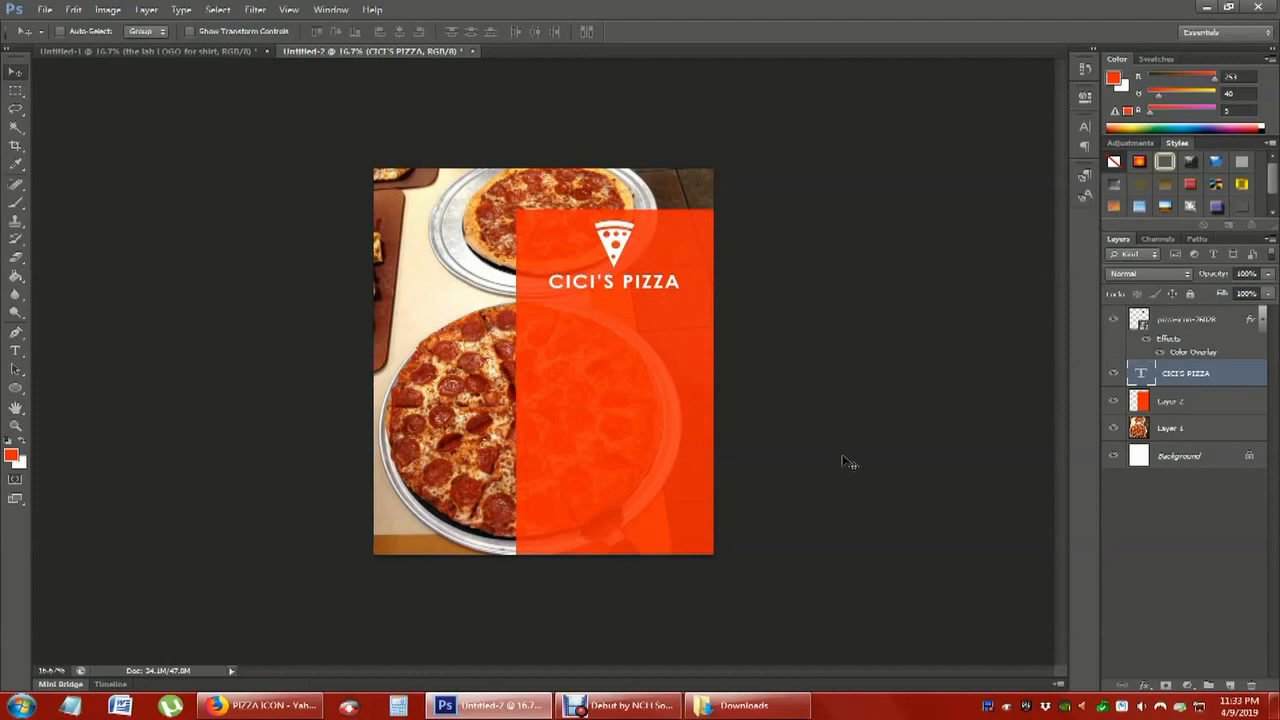
Add a new empty layer above the pizza icon layer, keeping the default layer settings
click(1154, 321)
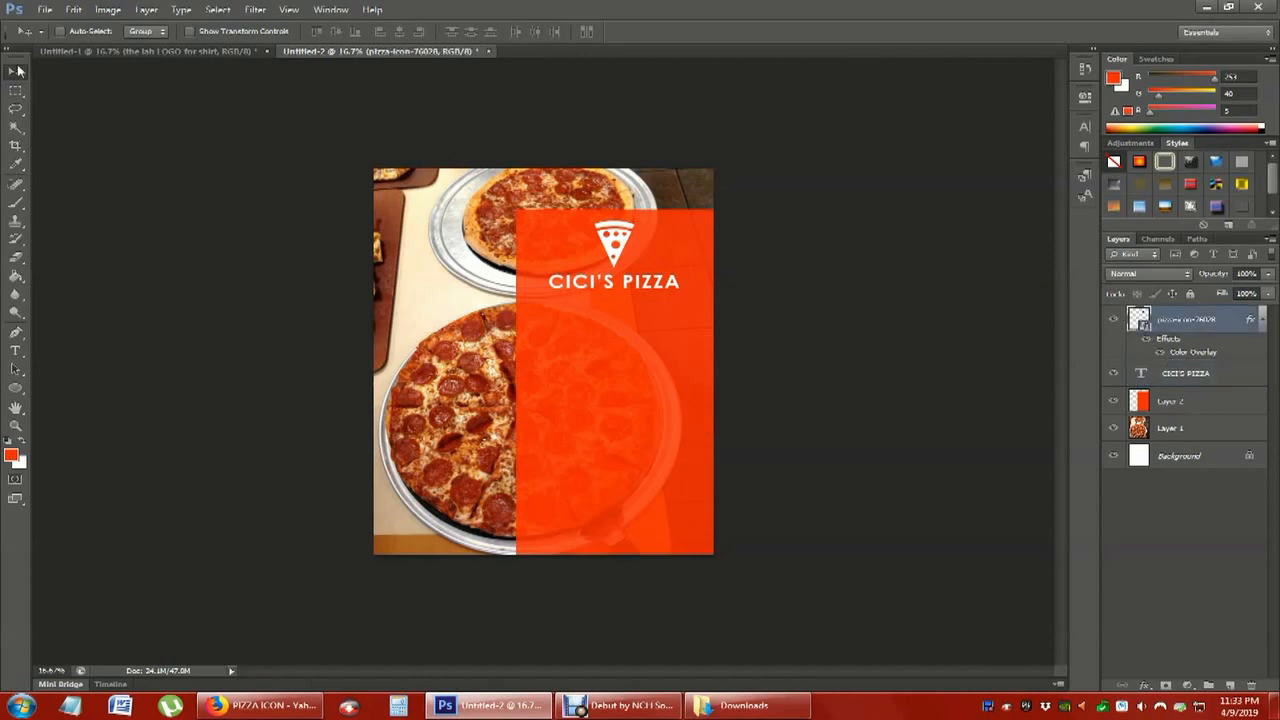
click(146, 9)
click(350, 25)
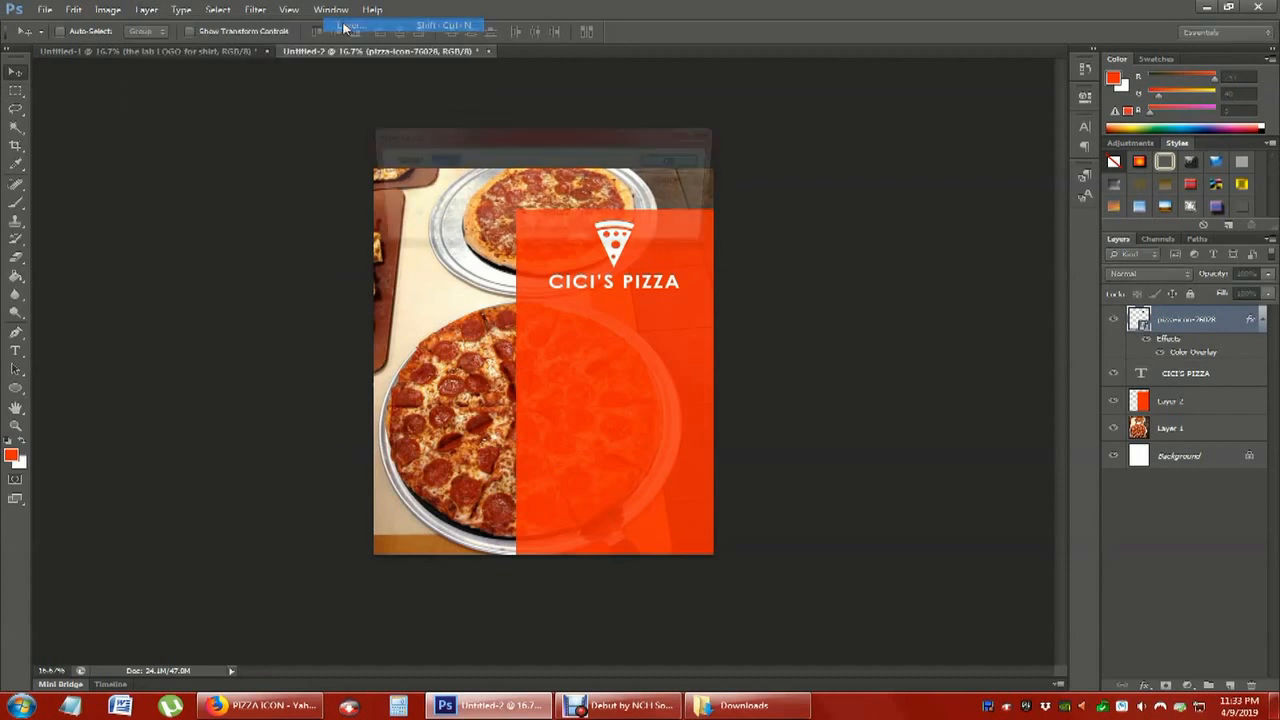
click(697, 167)
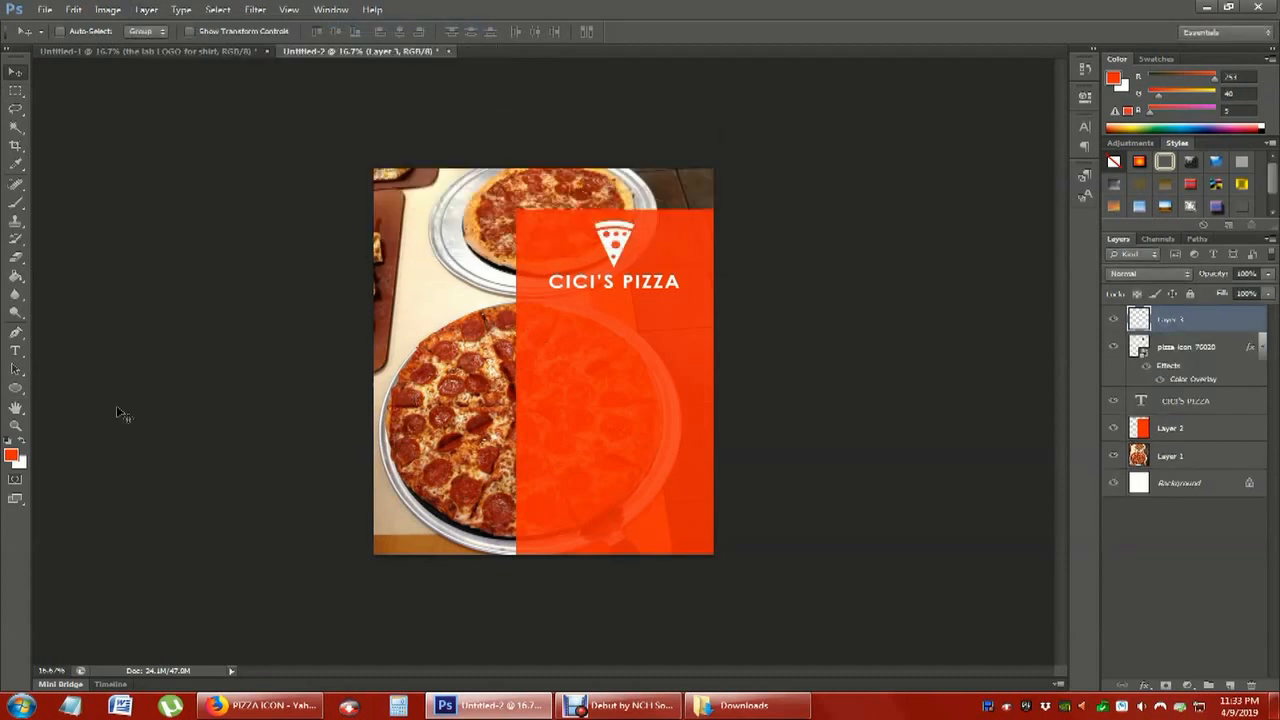
Set up the Brush tool with a 7 px size and 100% hardness, and change the foreground colour to black
click(17, 205)
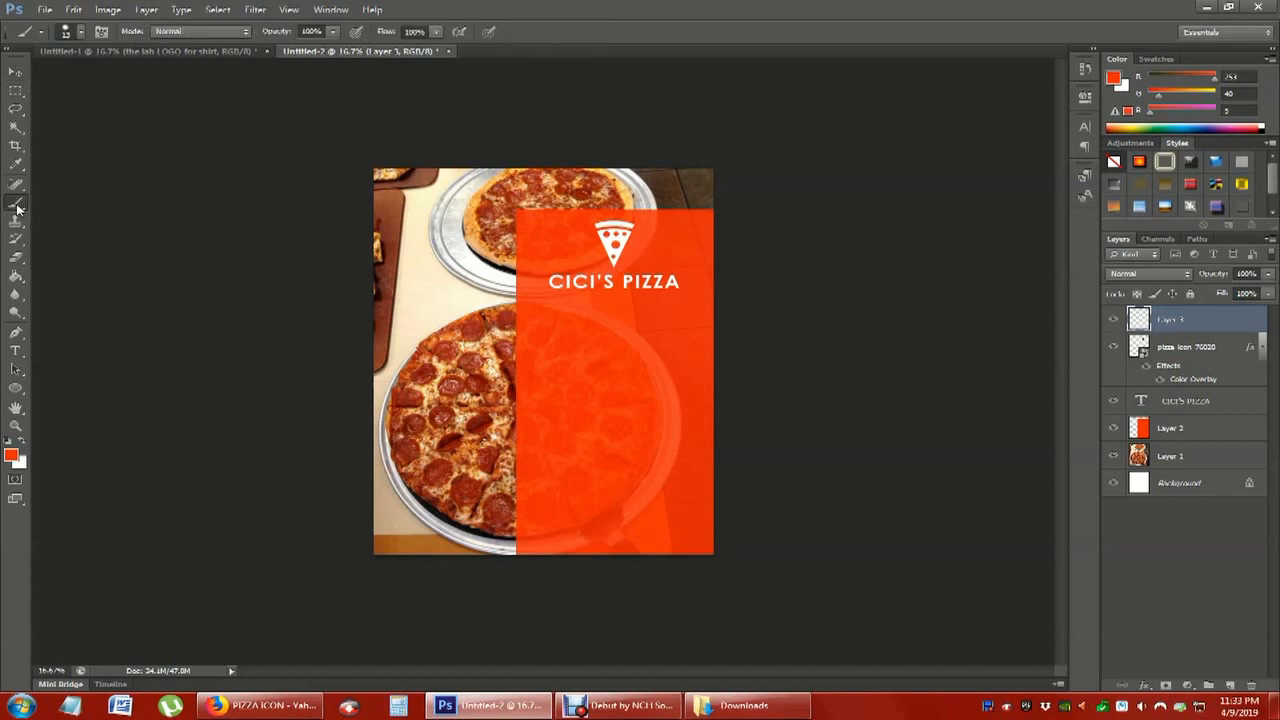
click(82, 33)
drag(33, 78, 30, 80)
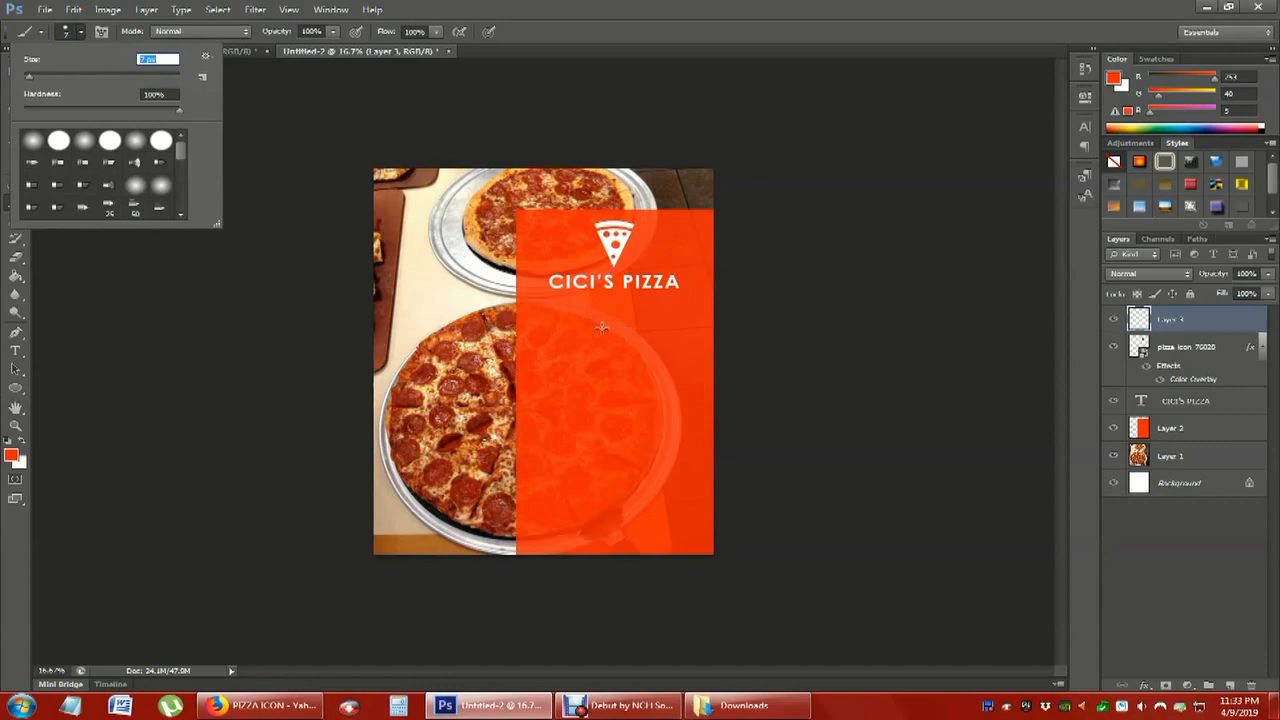
click(15, 456)
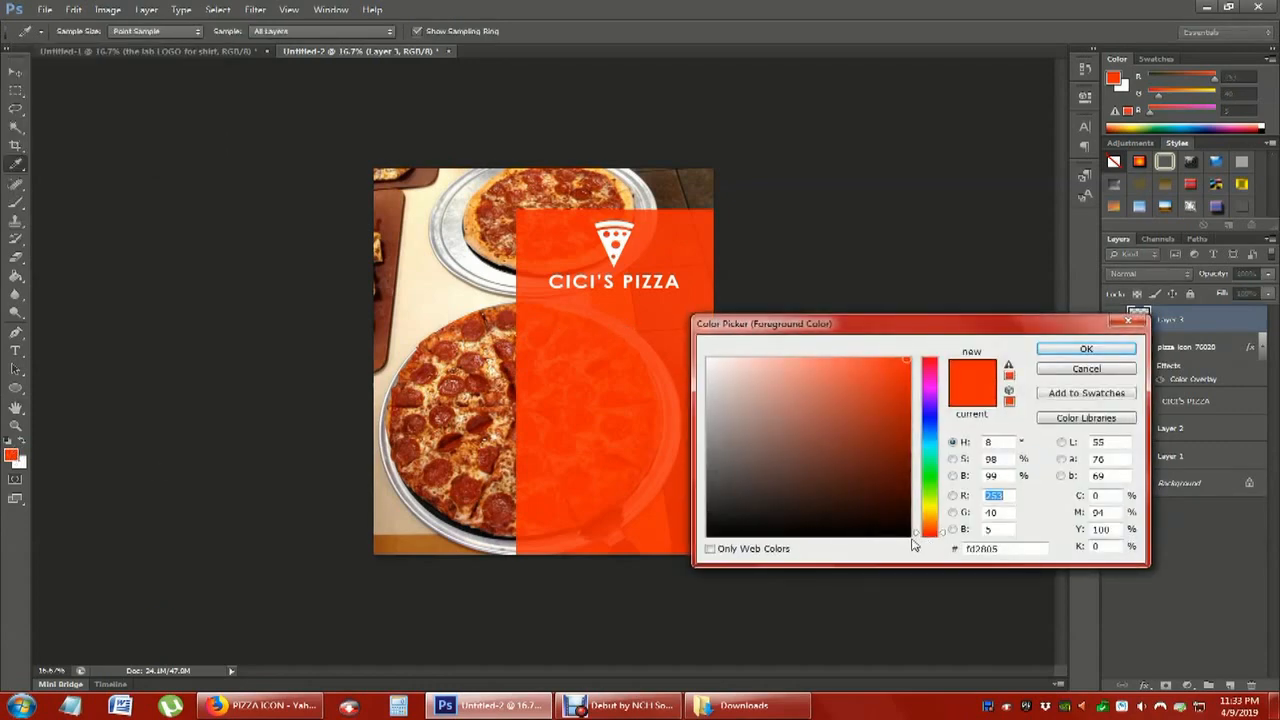
click(909, 536)
click(1086, 348)
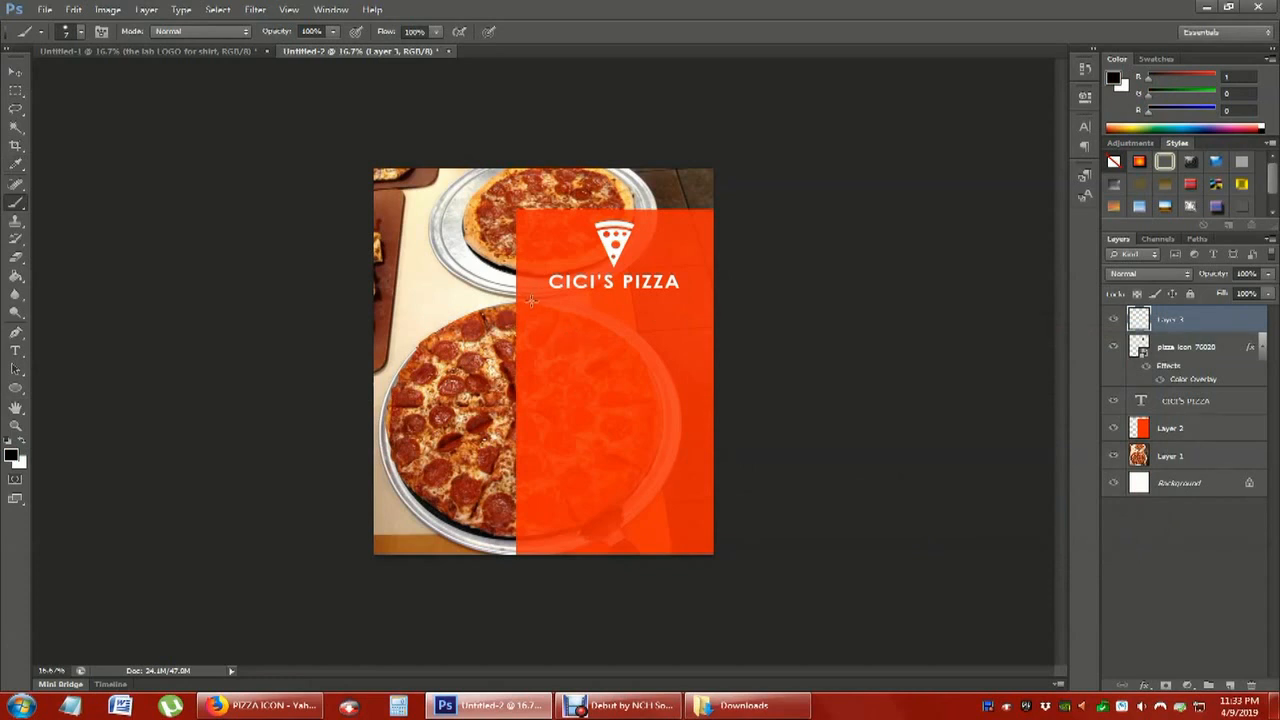
Set the brush size to 11 px and paint a straight horizontal black line beneath the "CICI'S PIZZA" title on the empty layer
drag(528, 300, 679, 300)
click(15, 72)
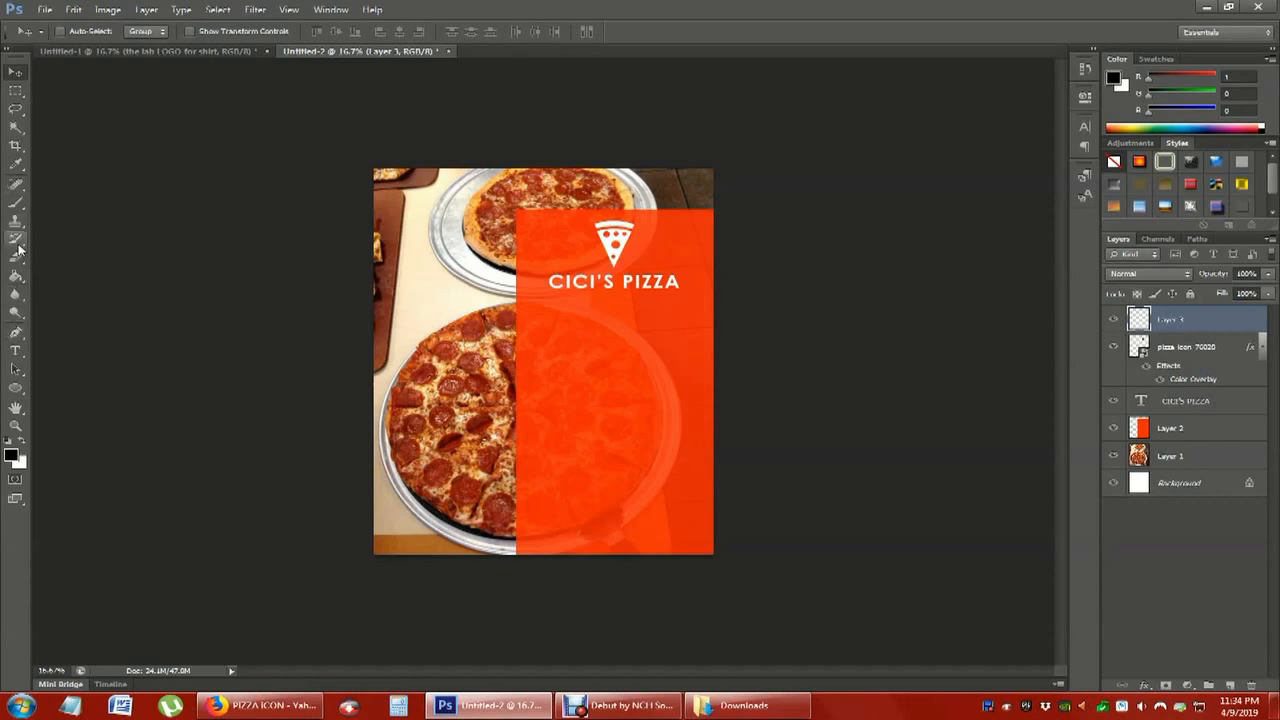
click(16, 203)
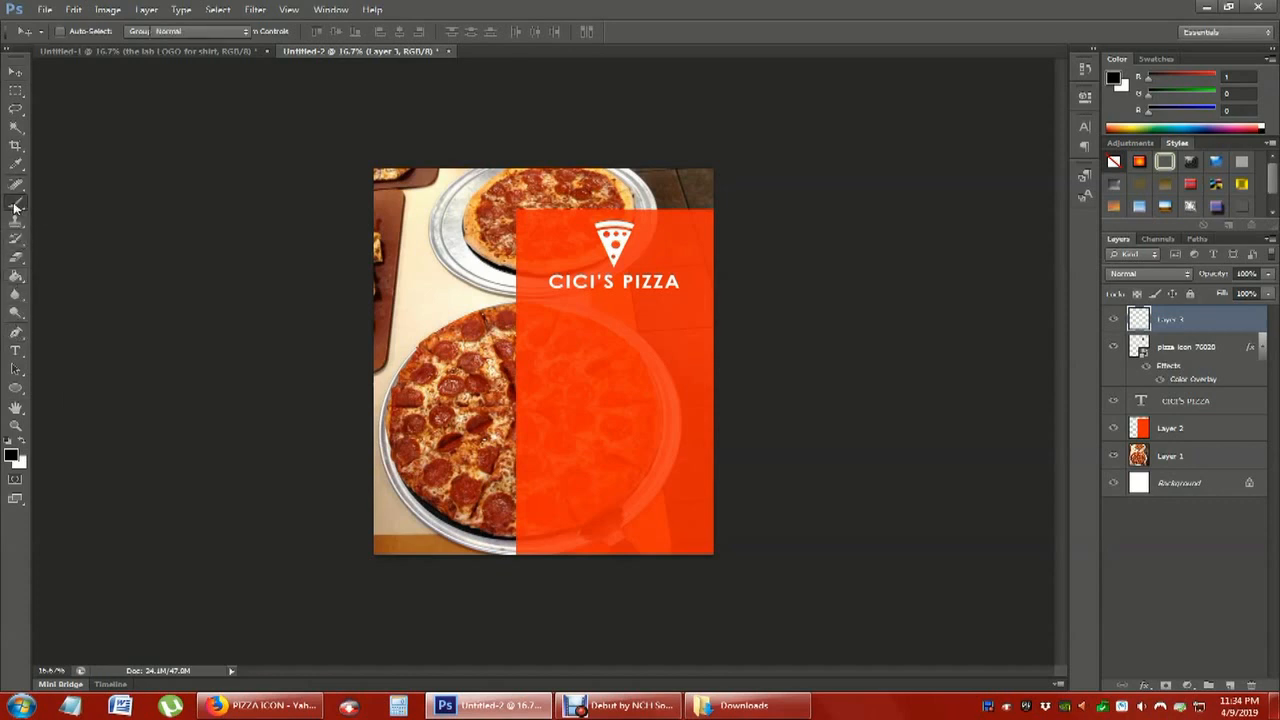
click(80, 34)
click(143, 59)
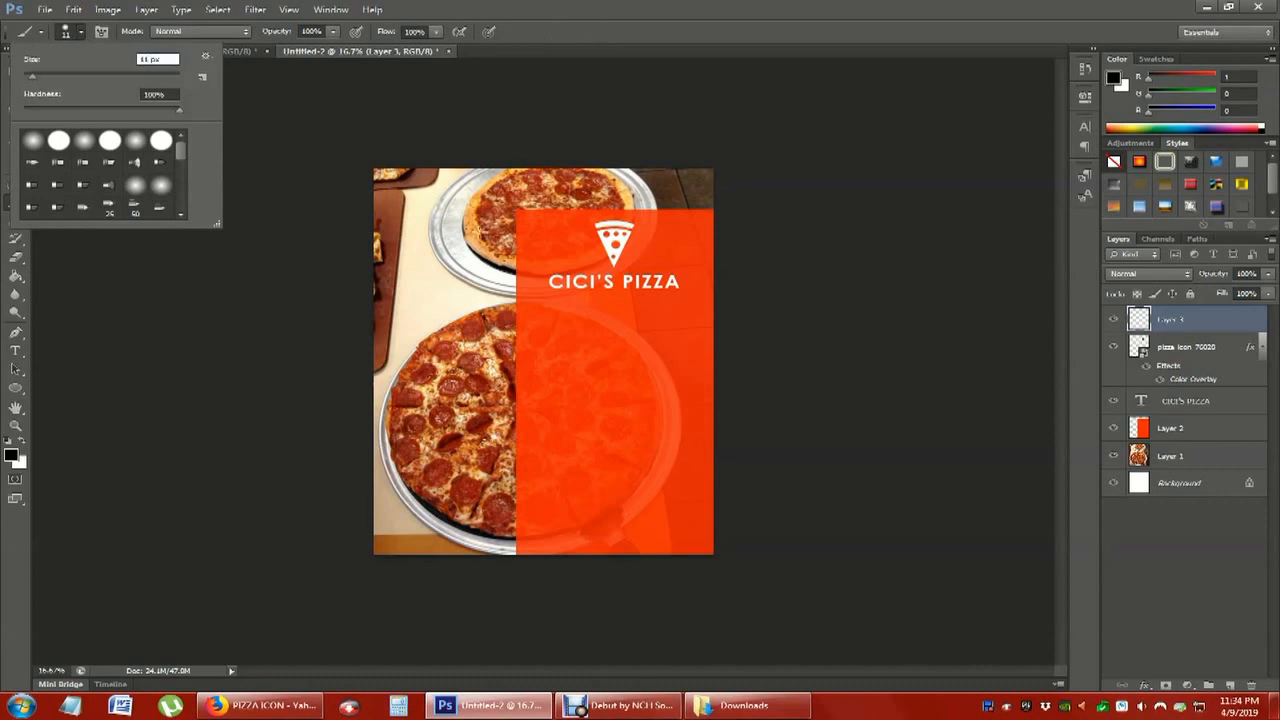
click(540, 299)
drag(540, 298, 680, 297)
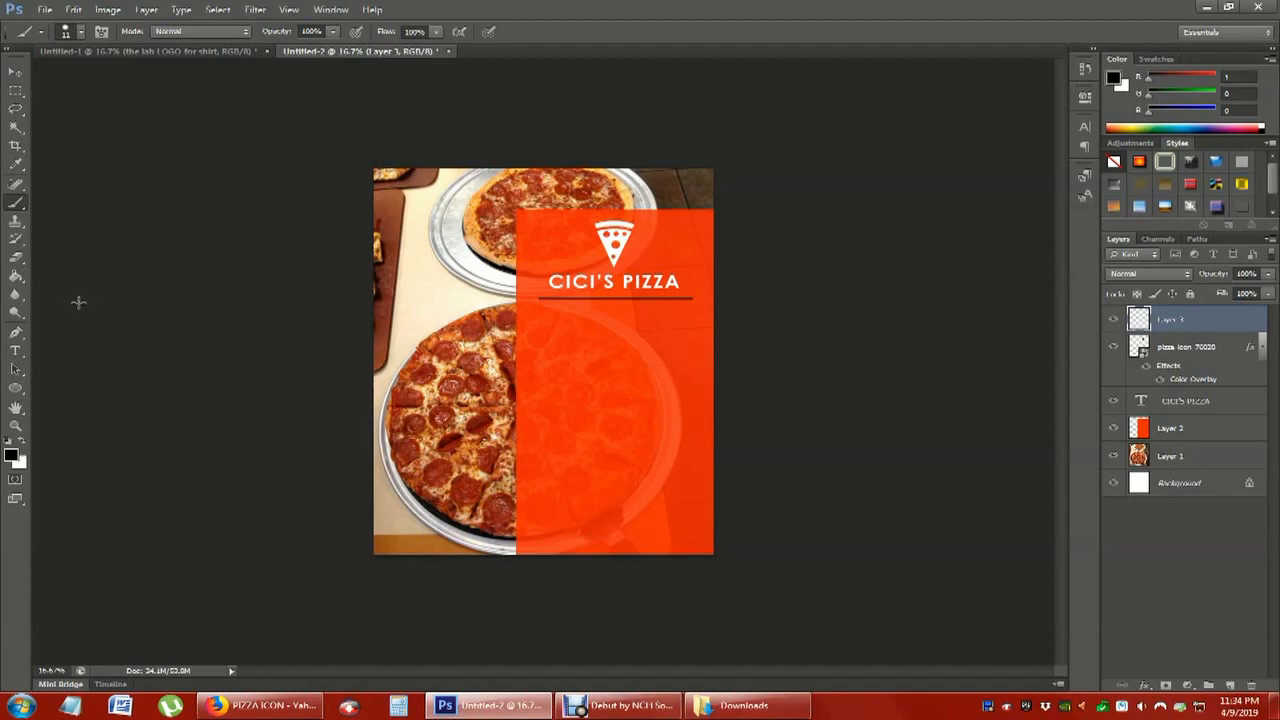
Duplicate the black line's layer under its default name and move the copy straight down to near the orange-red panel's lower edge
right_click(1183, 319)
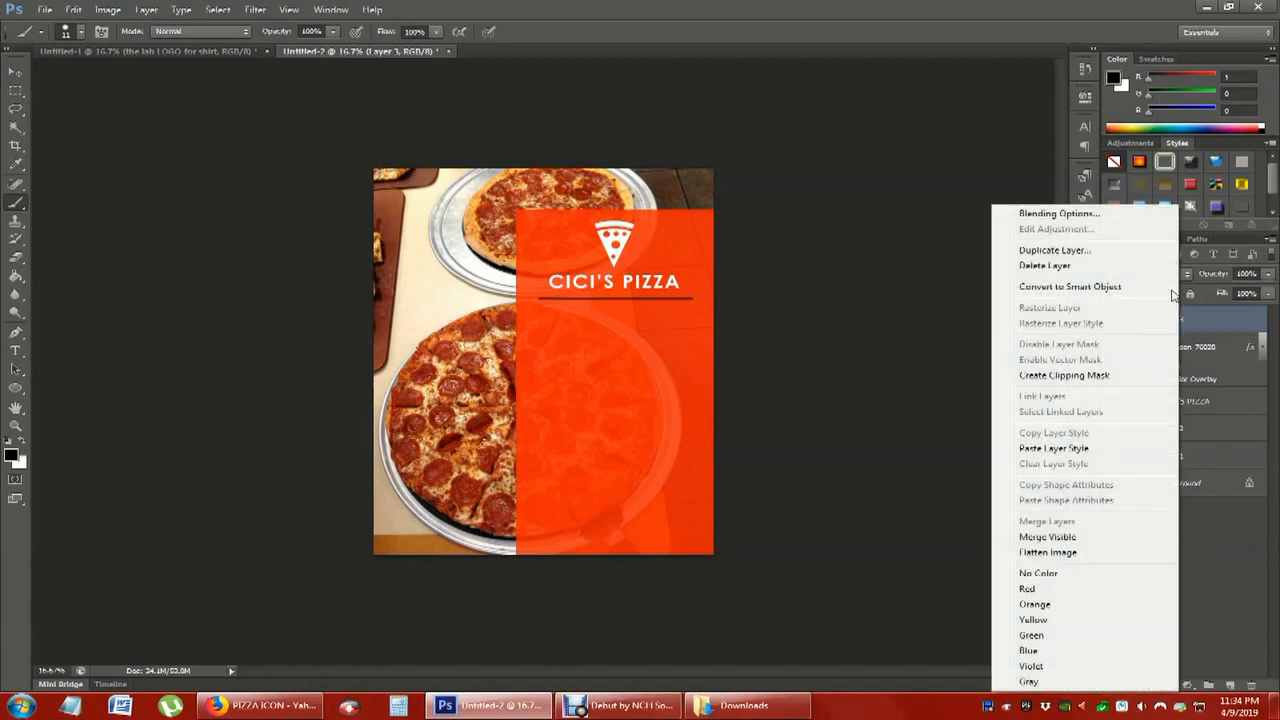
click(1076, 254)
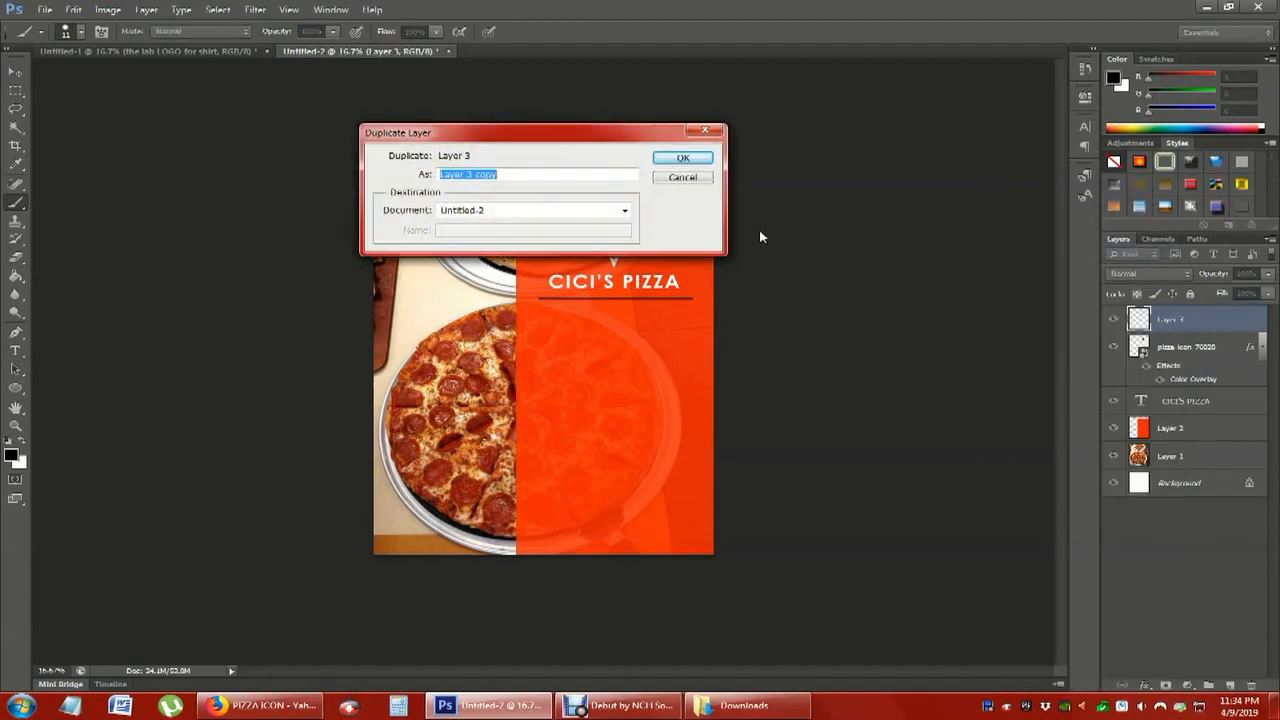
click(683, 157)
click(15, 72)
drag(645, 298, 640, 515)
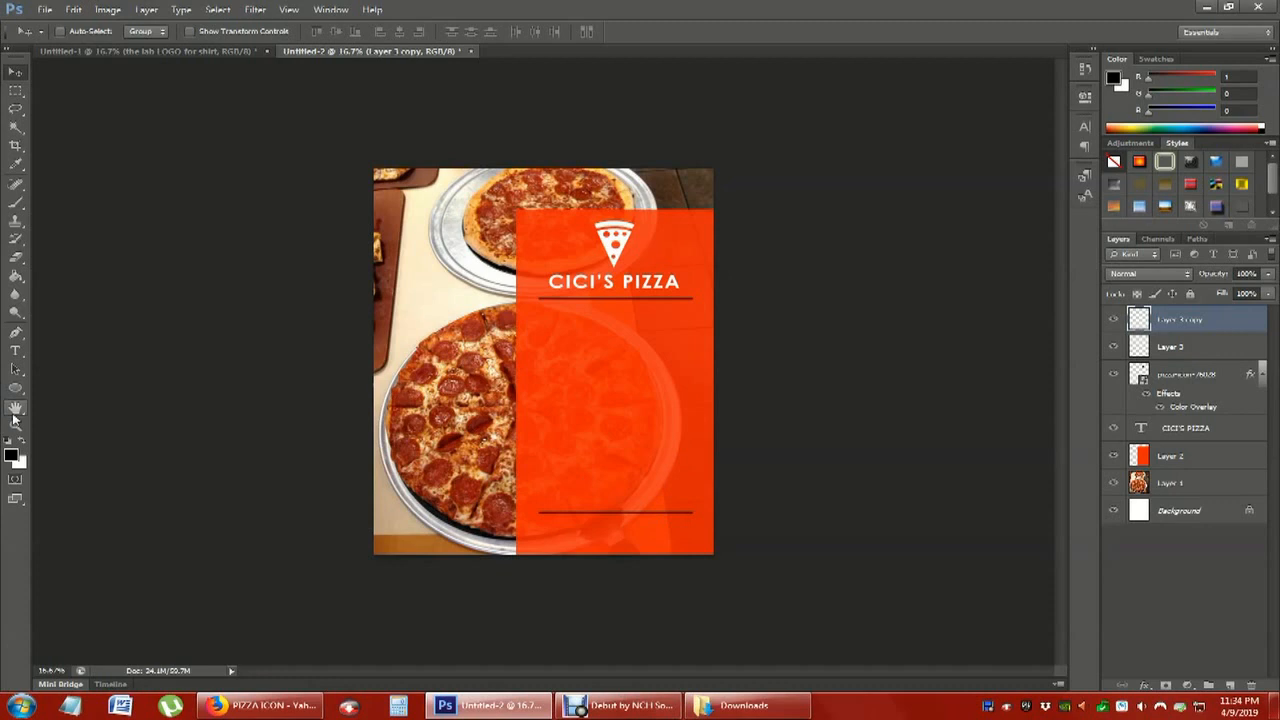
Add the text "THE LAB SAN ANTONIO" on three lines below the upper black line, in black 24 pt Century Gothic Bold
click(16, 351)
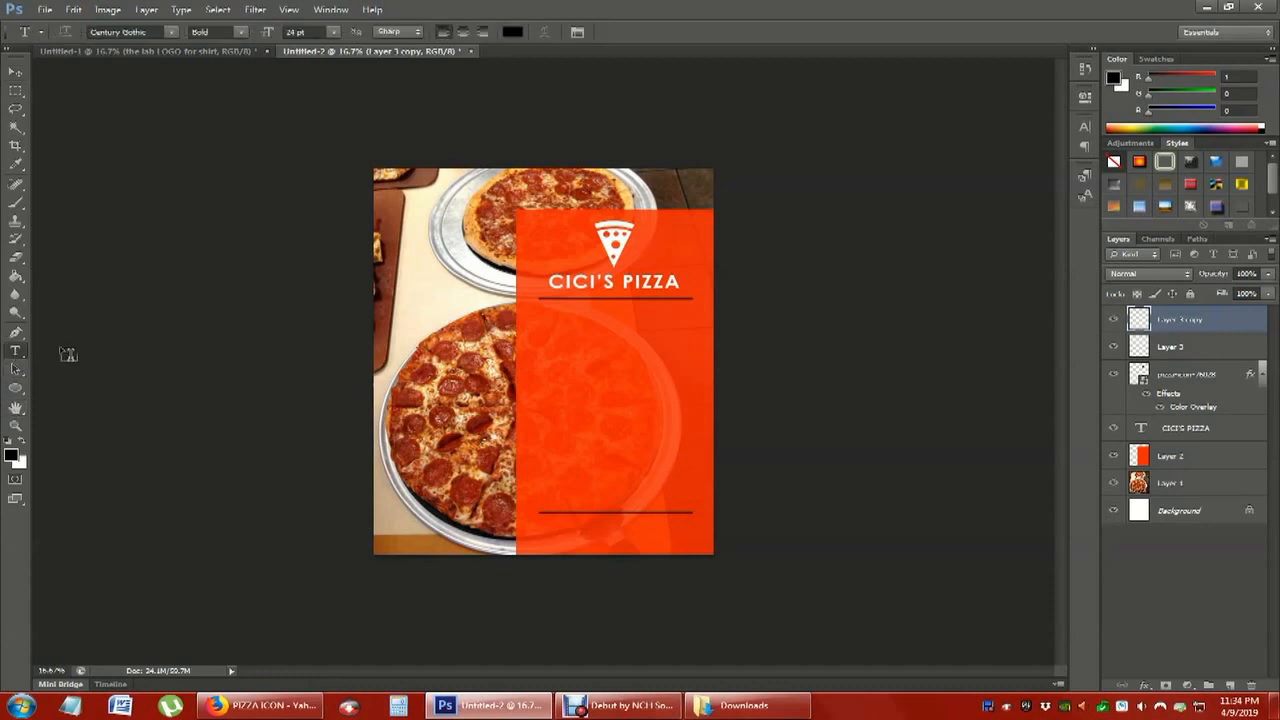
click(549, 337)
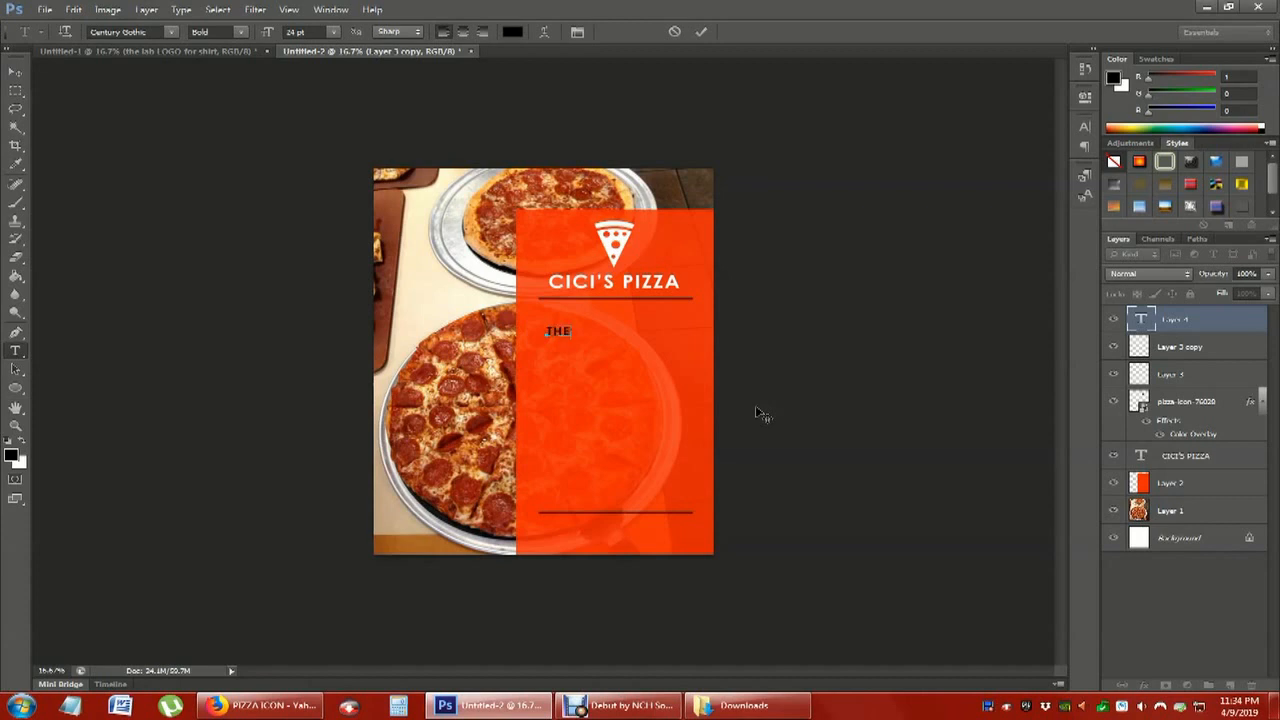
text(LAB )
text(SAN ANTO)
text(NIO)
Center-align the "THE LAB SAN ANTONIO" text and move it about 1.4 in right and 0.28 in down onto the orange-red panel
drag(648, 349, 415, 279)
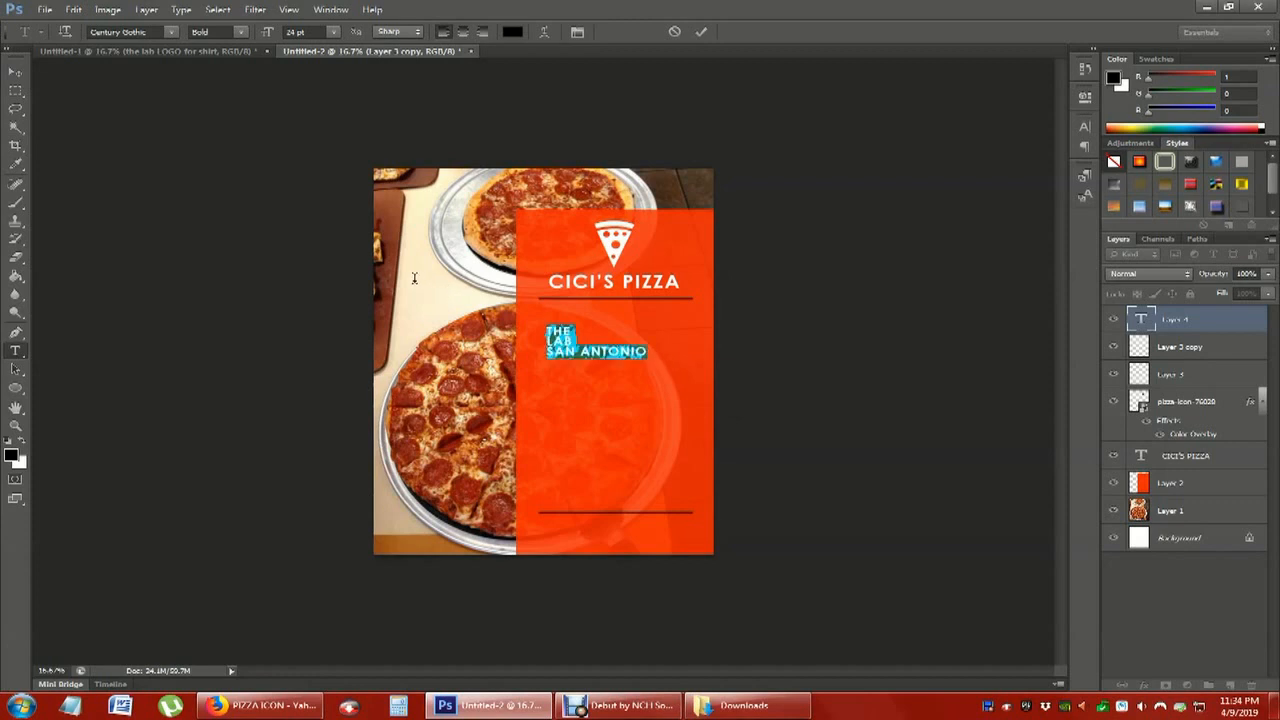
click(463, 32)
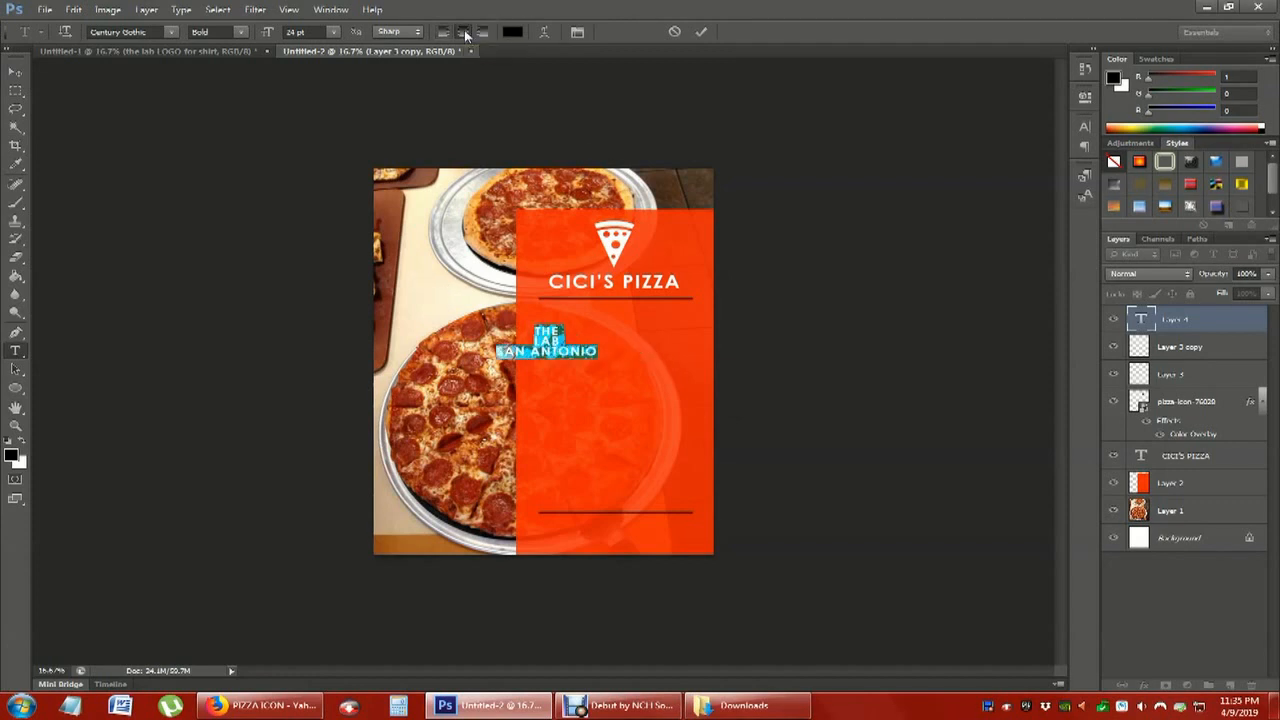
click(17, 73)
drag(491, 297, 546, 305)
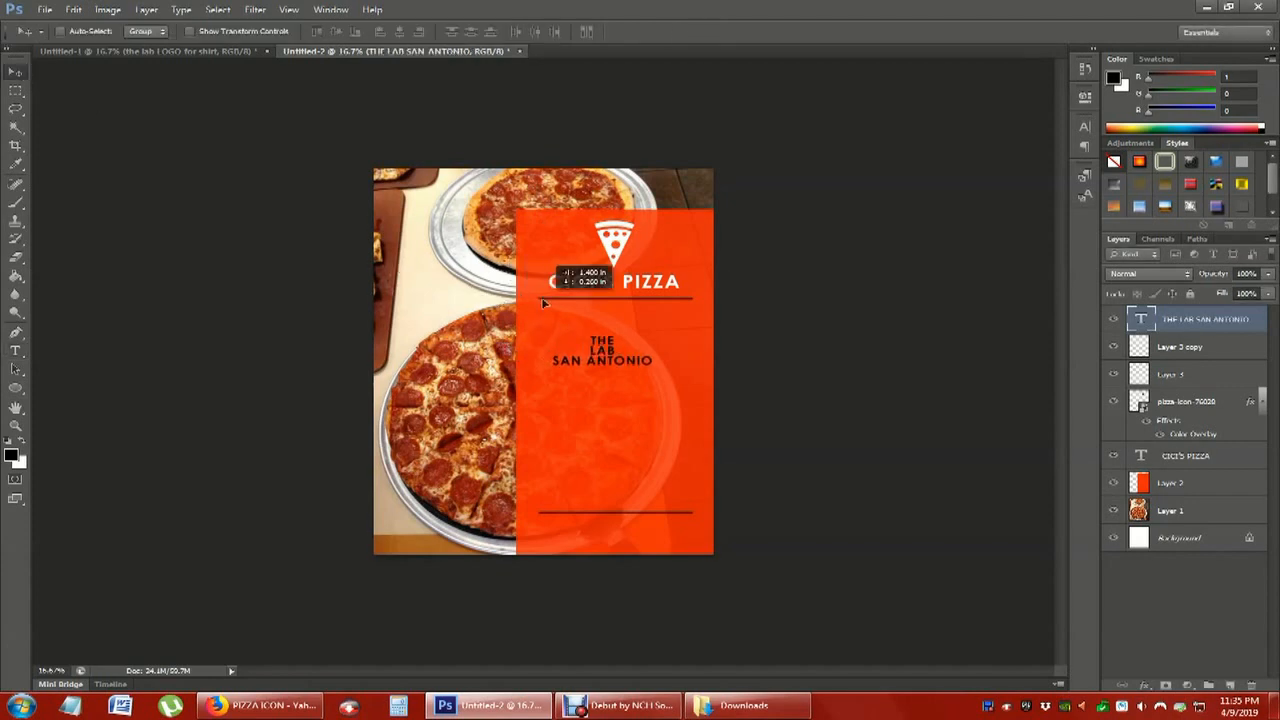
Remove the line break between "THE" and "LAB" so the two words share the first line
click(16, 351)
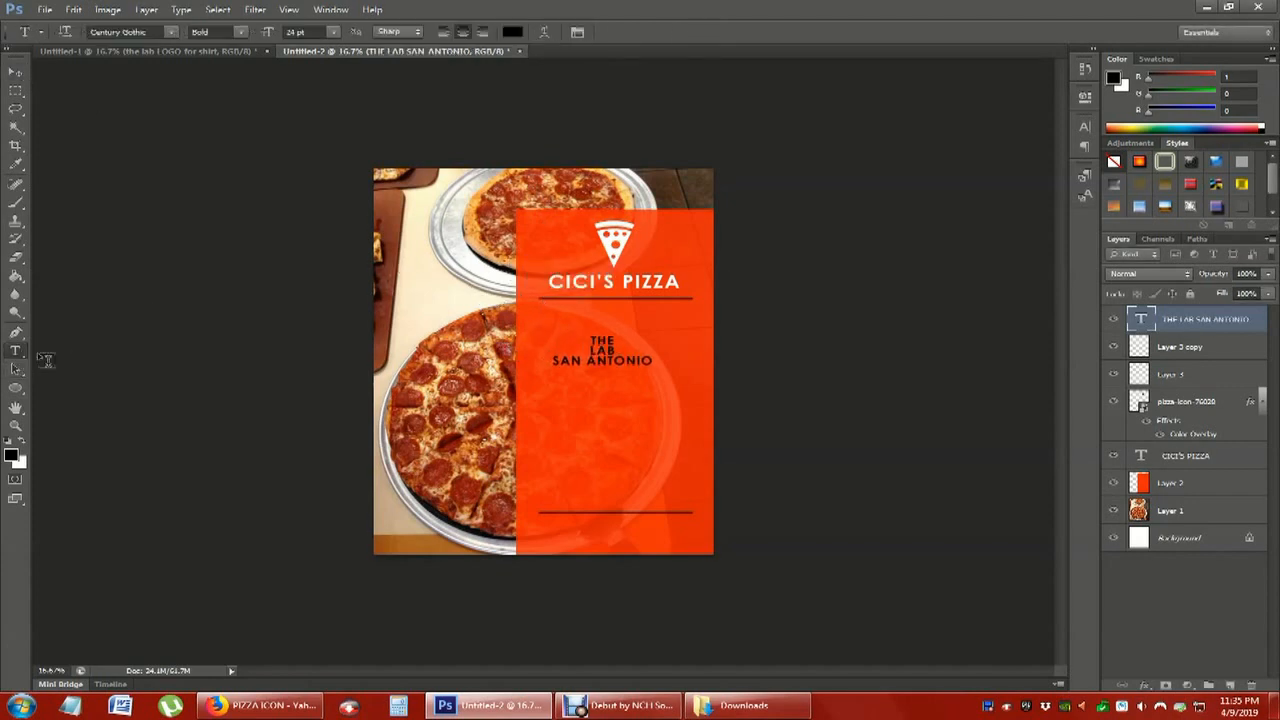
click(603, 350)
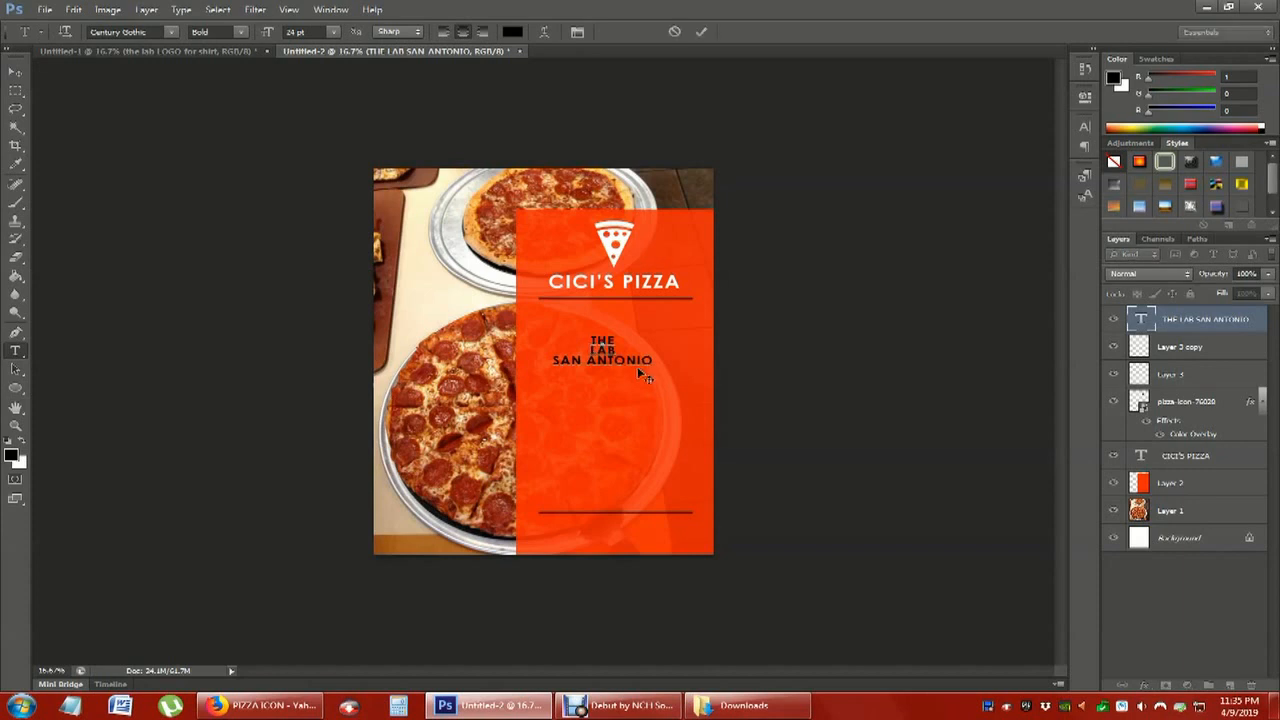
key(BackSpace)
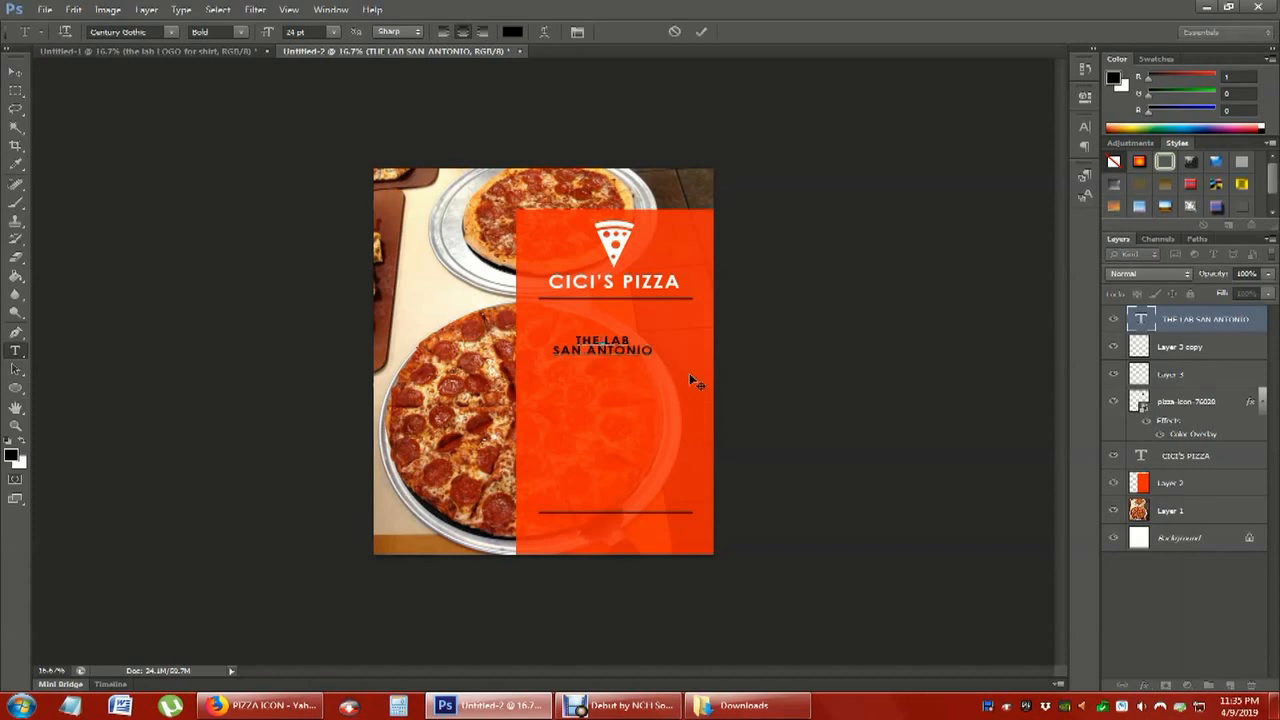
Set the leading of all the "THE LAB SAN ANTONIO" text to 28.63 pt and its font size to 48 pt
drag(654, 350, 450, 312)
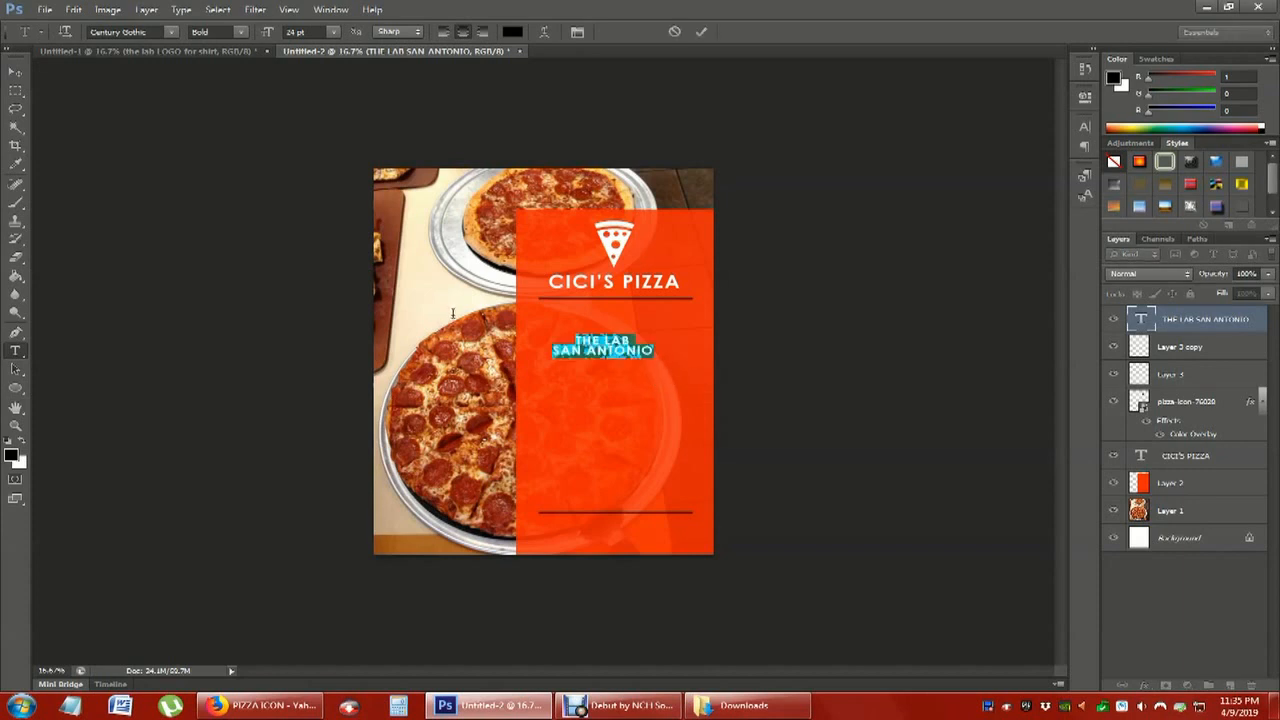
click(1086, 128)
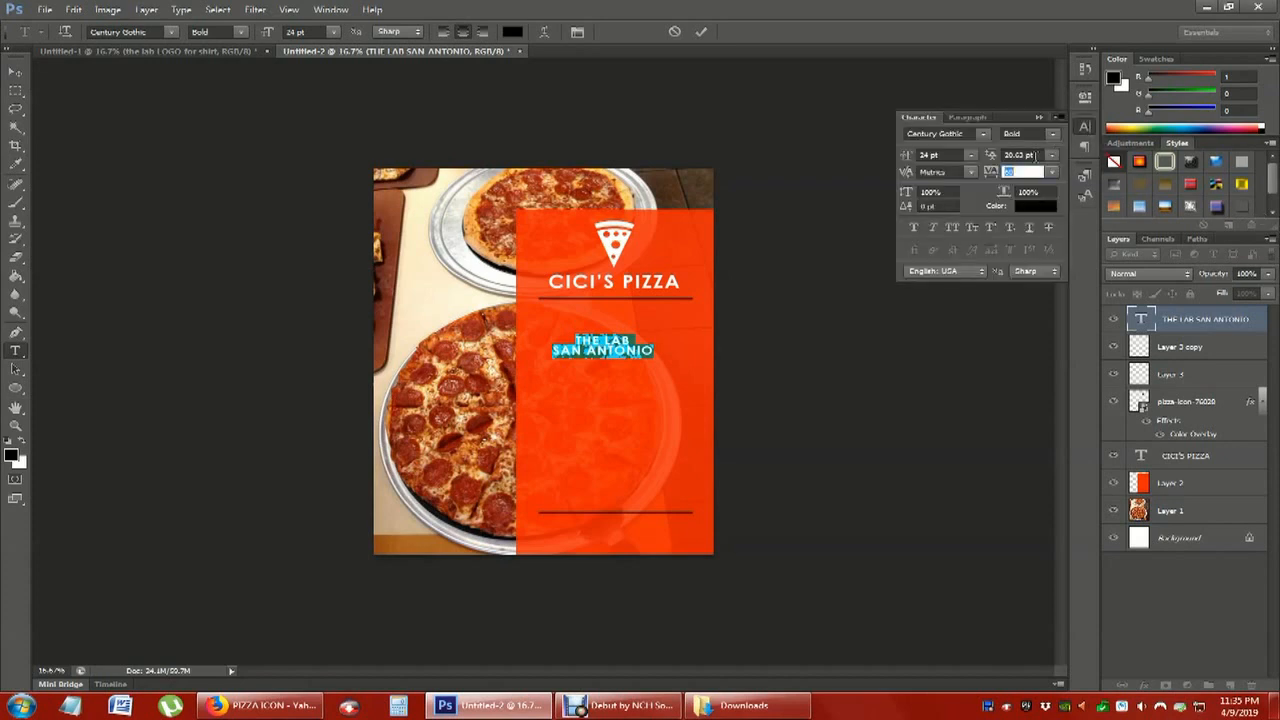
click(994, 157)
drag(994, 157, 1000, 157)
click(991, 172)
click(333, 32)
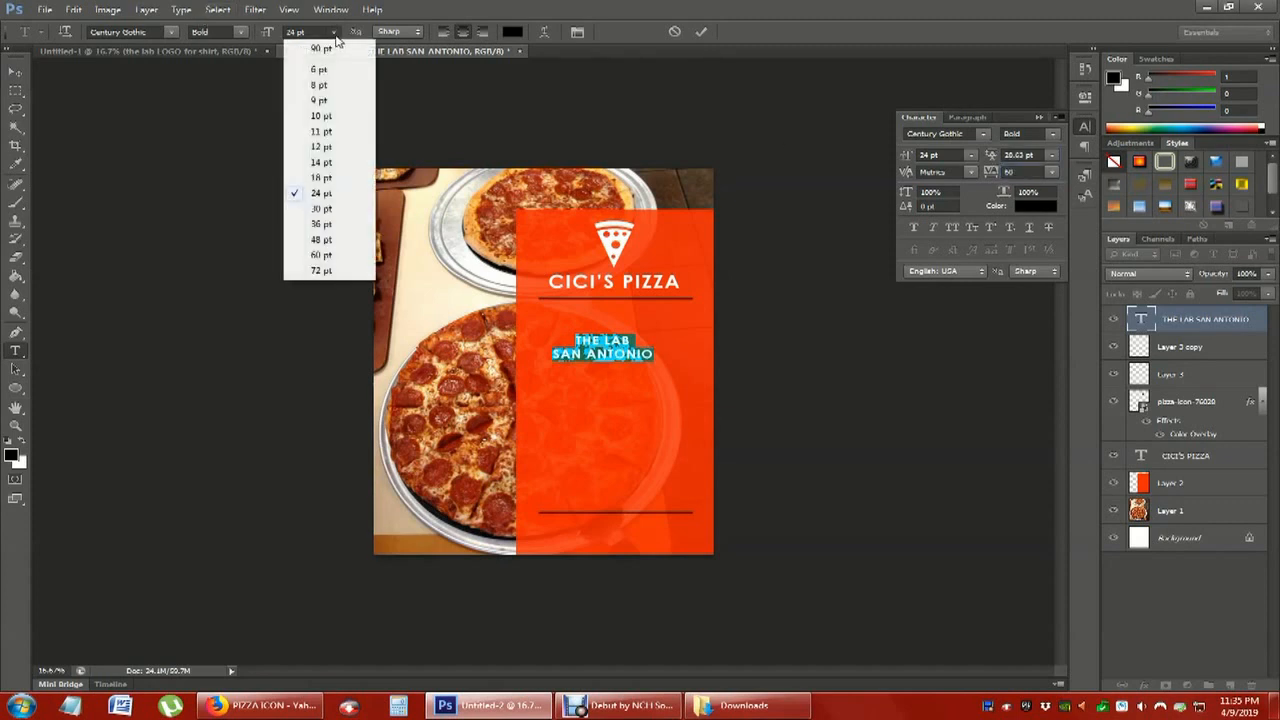
click(327, 242)
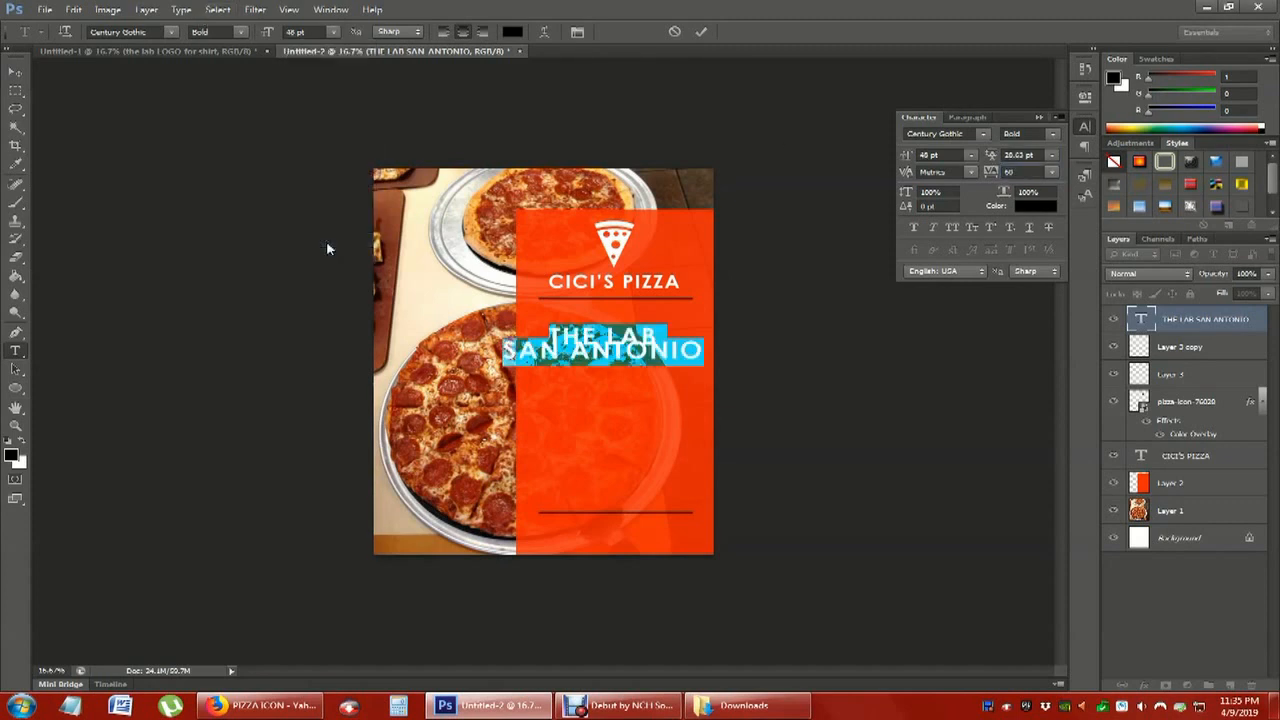
Scale the "THE LAB SAN ANTONIO" text proportionally to about 89% with Free Transform so it fits the panel's width
click(15, 72)
click(74, 10)
click(107, 270)
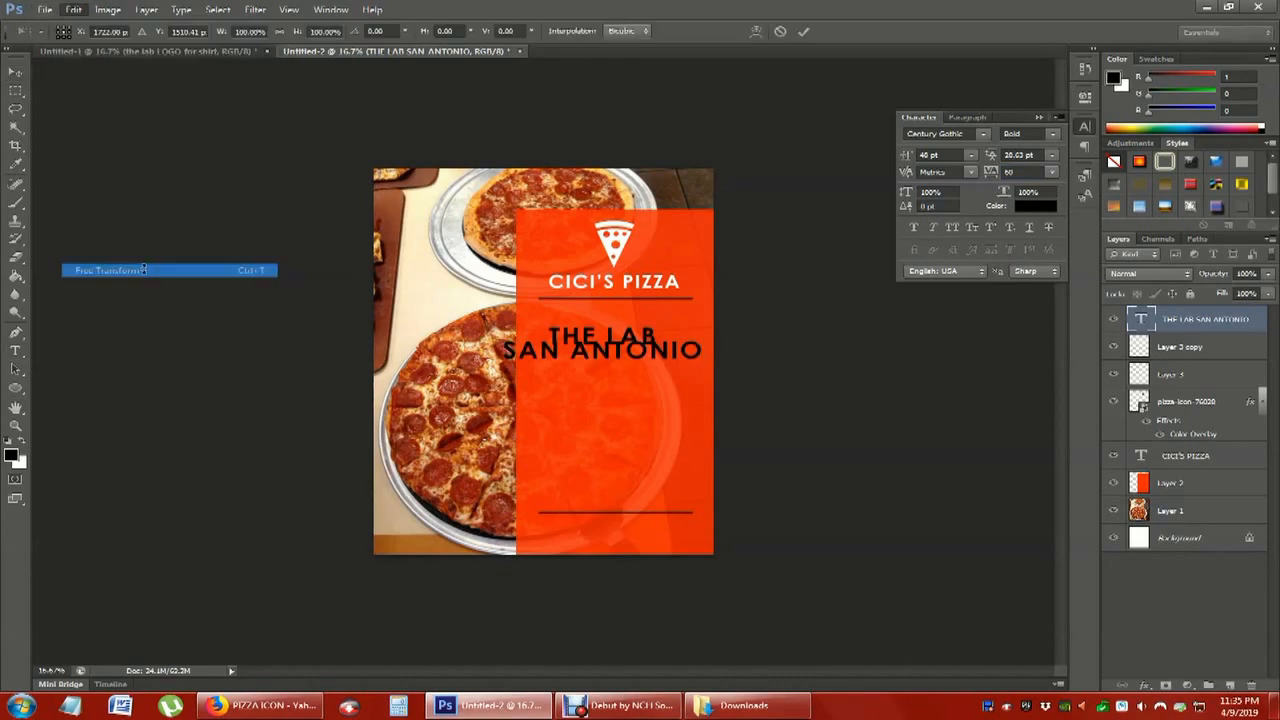
drag(502, 324, 526, 330)
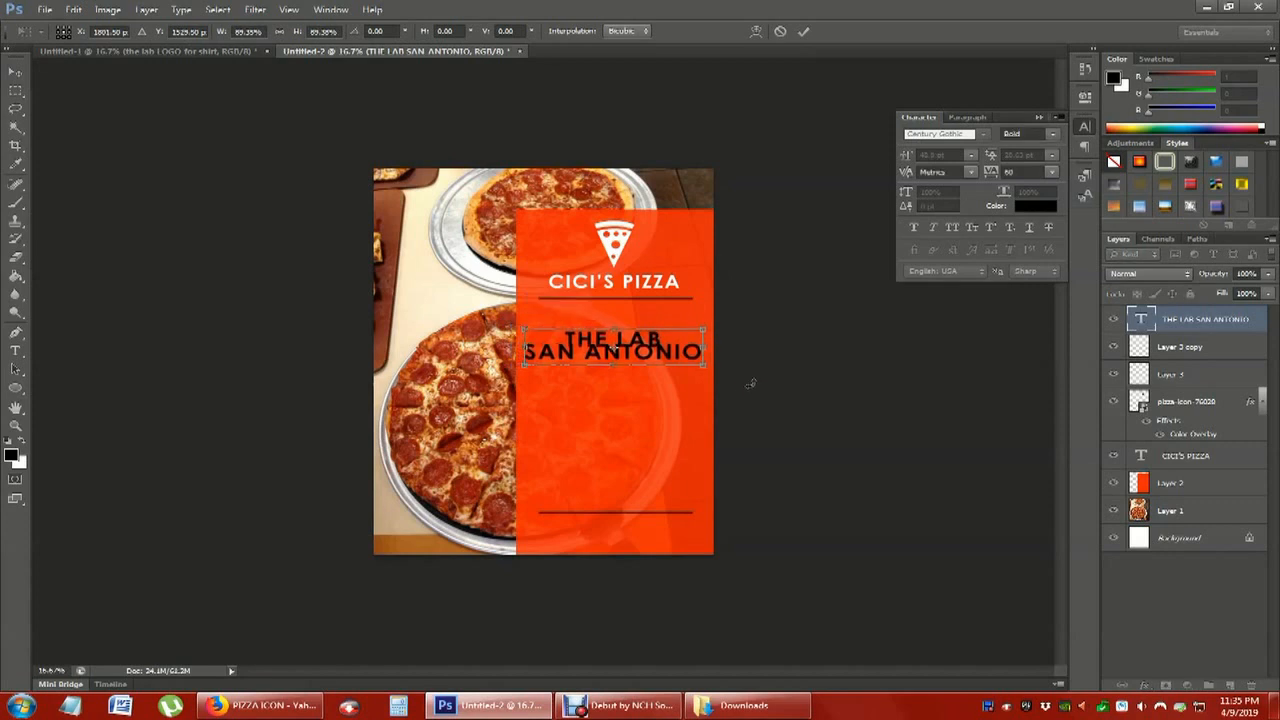
click(15, 92)
Increase the leading of "THE LAB SAN ANTONIO" to 51.59 pt and move the text up just beneath the upper black line
click(15, 351)
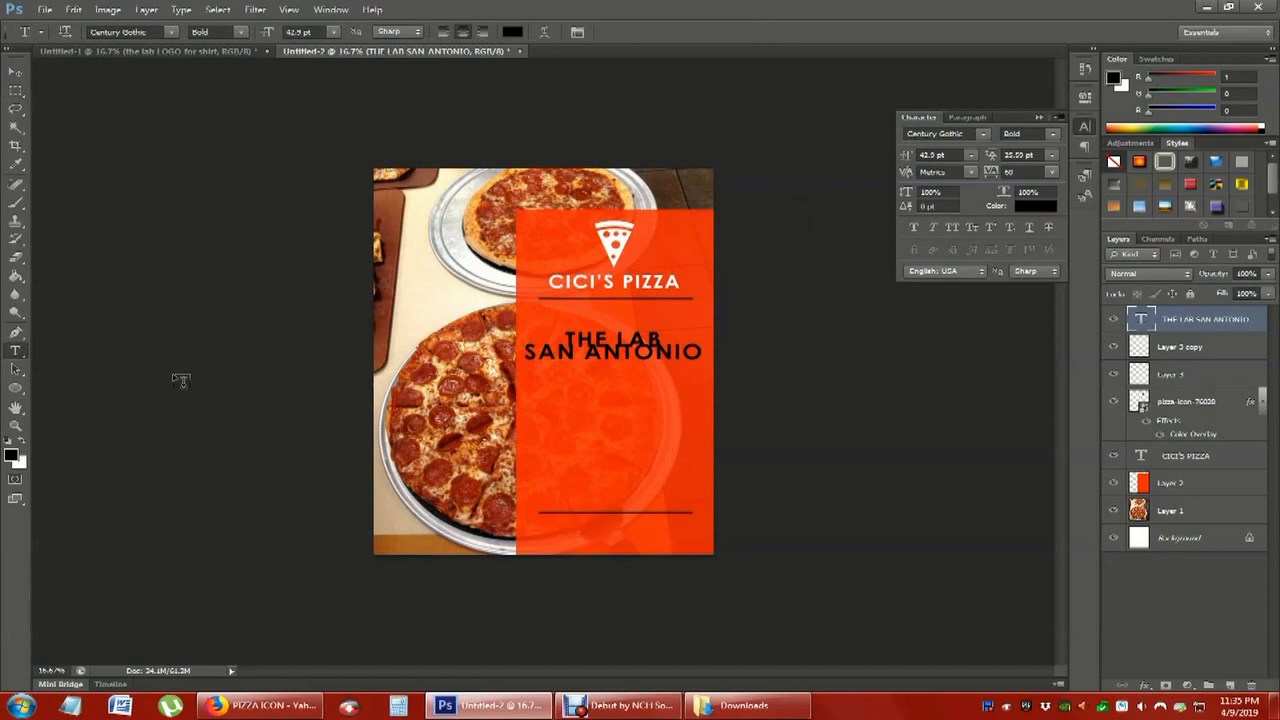
click(669, 346)
key(ctrl+a)
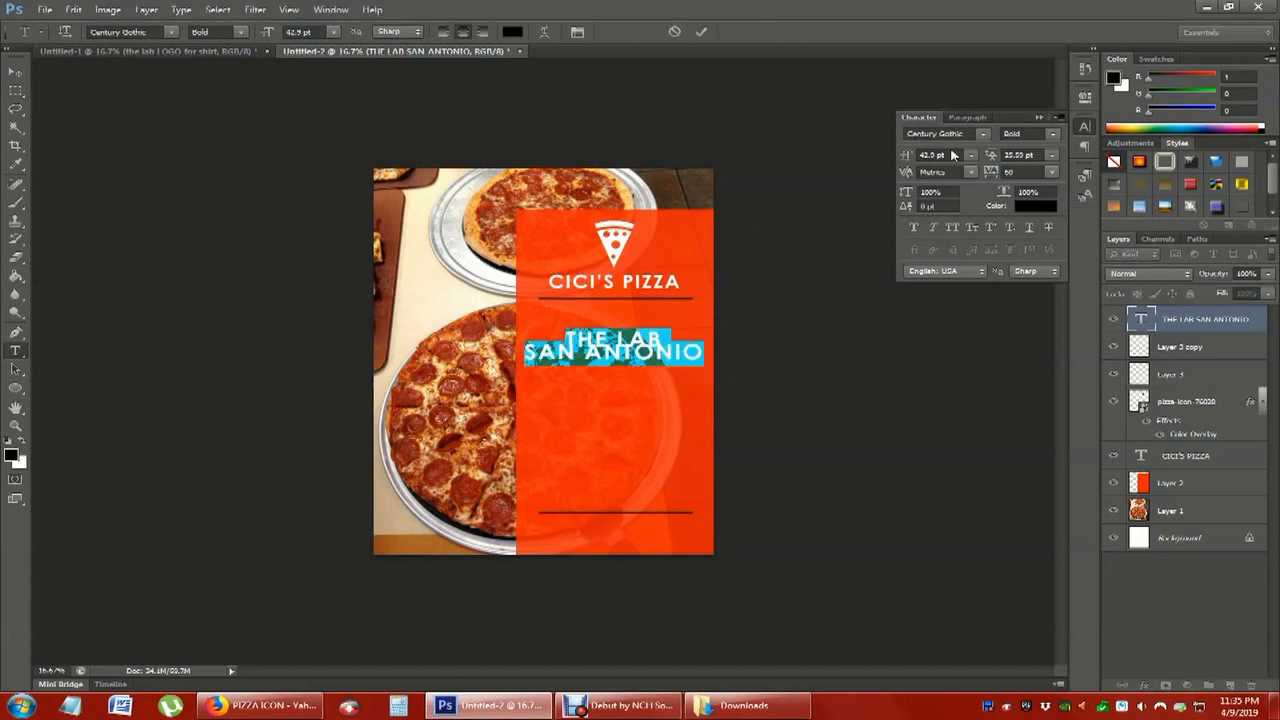
drag(994, 157, 1022, 152)
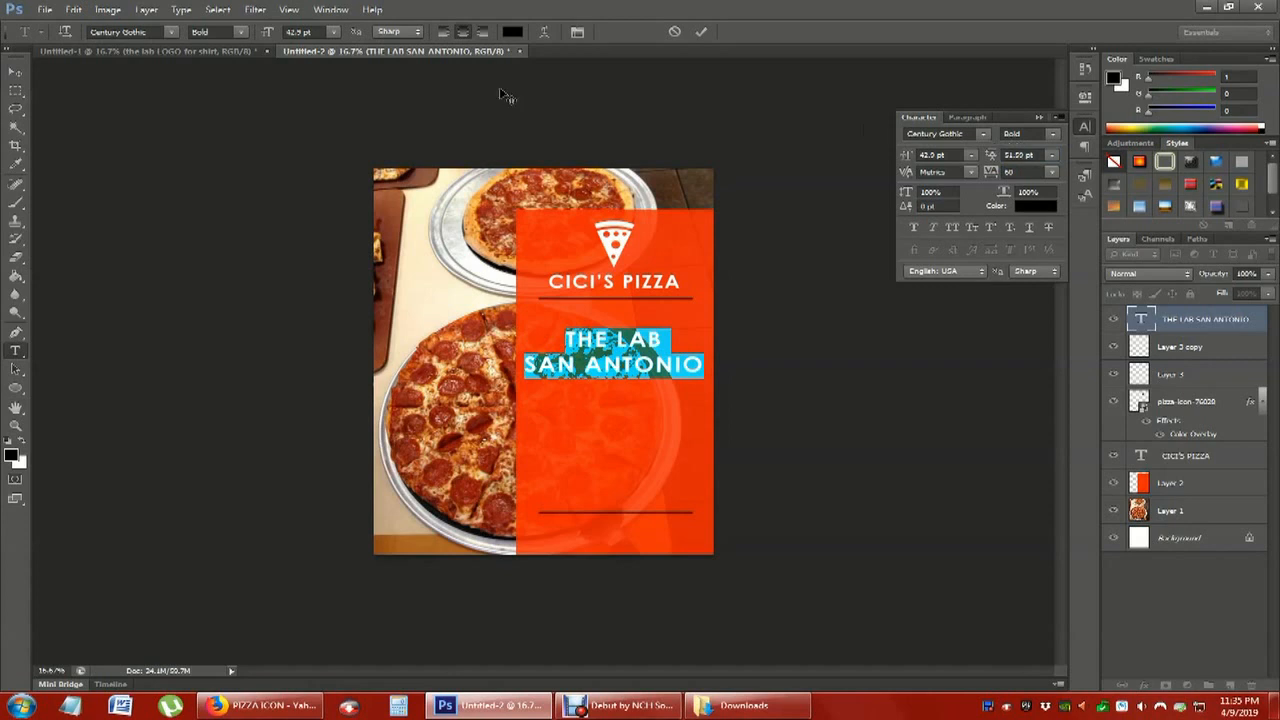
click(15, 72)
drag(635, 372, 634, 350)
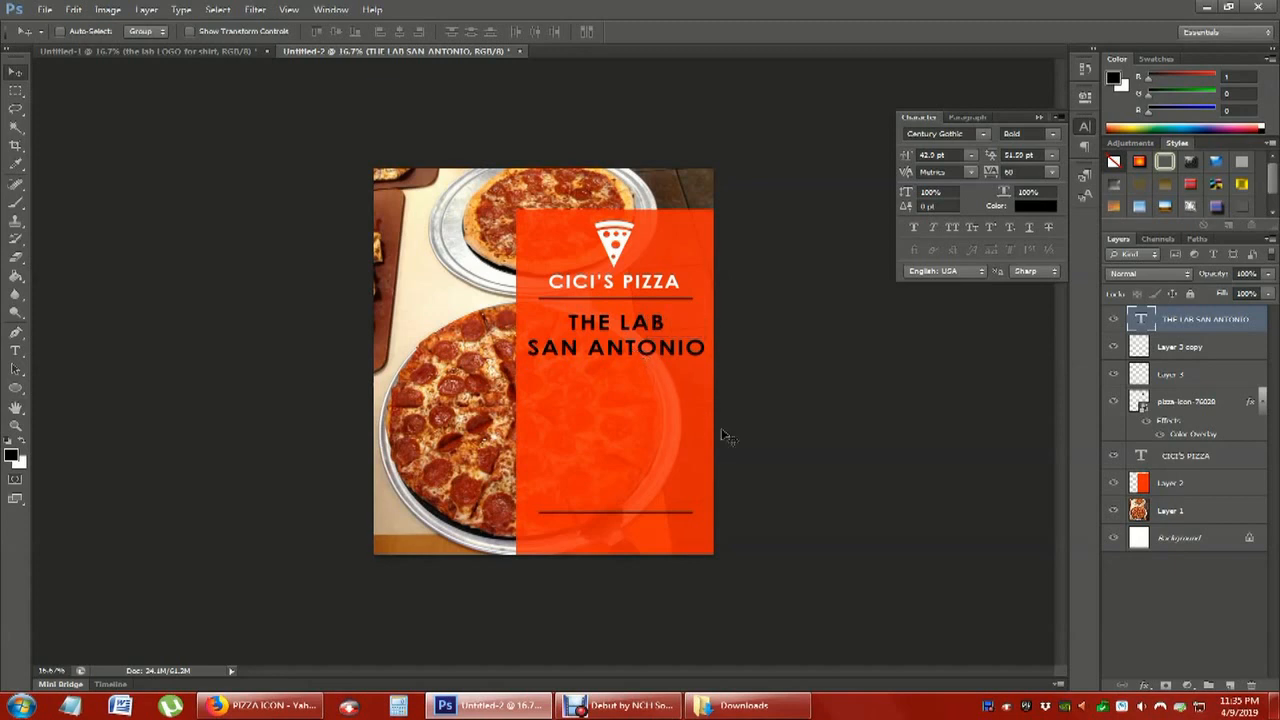
Start a new text layer below "SAN ANTONIO" with the text colour set to near-white (fefefe) and the font size to 24 pt
click(15, 350)
click(535, 400)
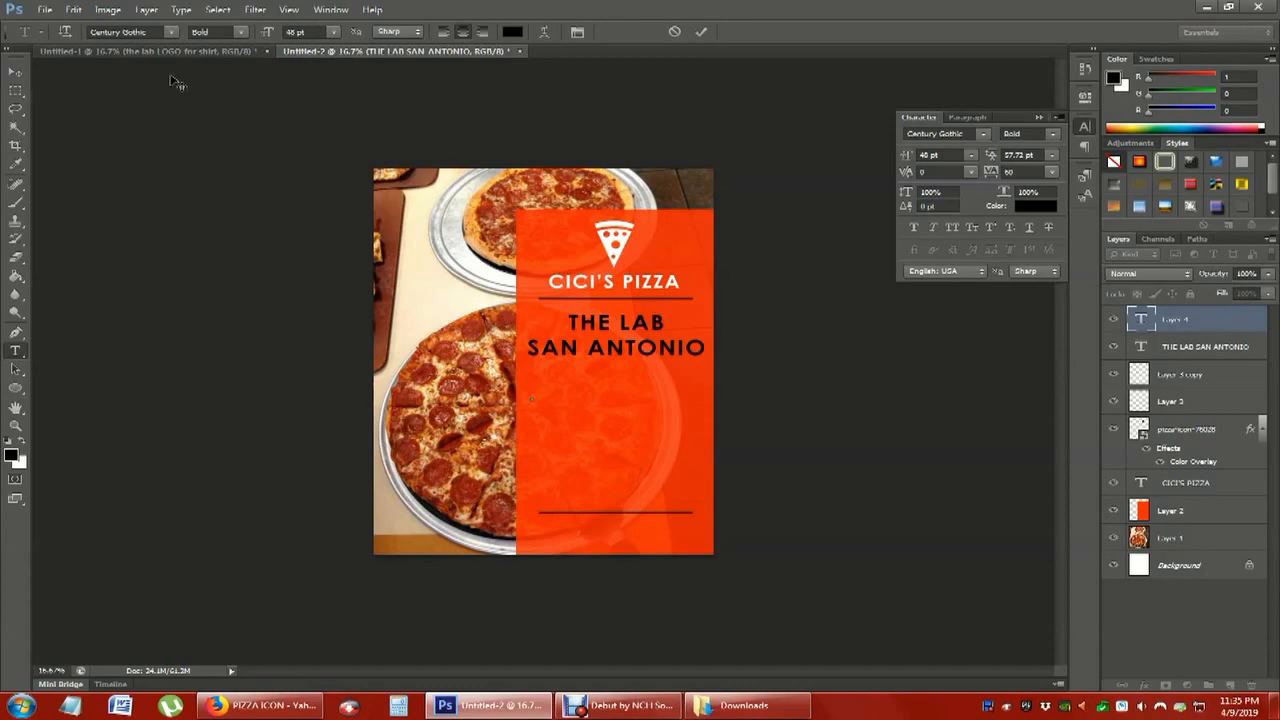
click(13, 455)
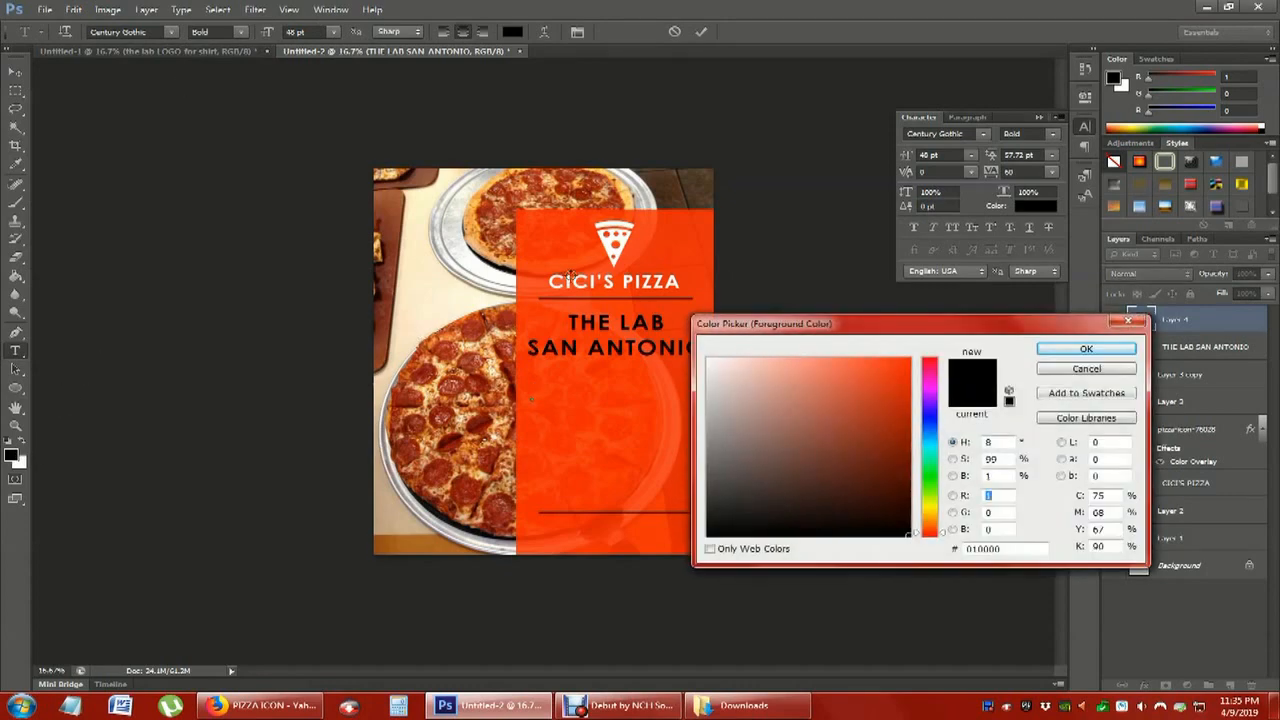
click(708, 361)
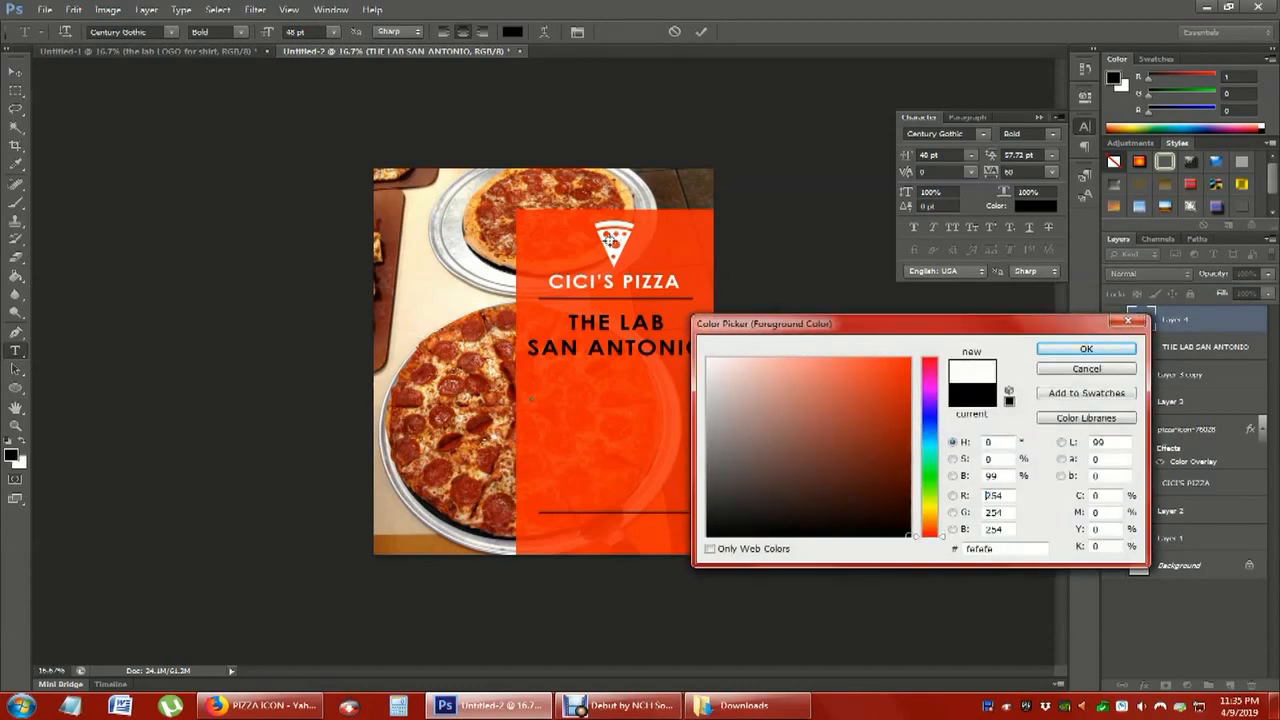
click(1121, 352)
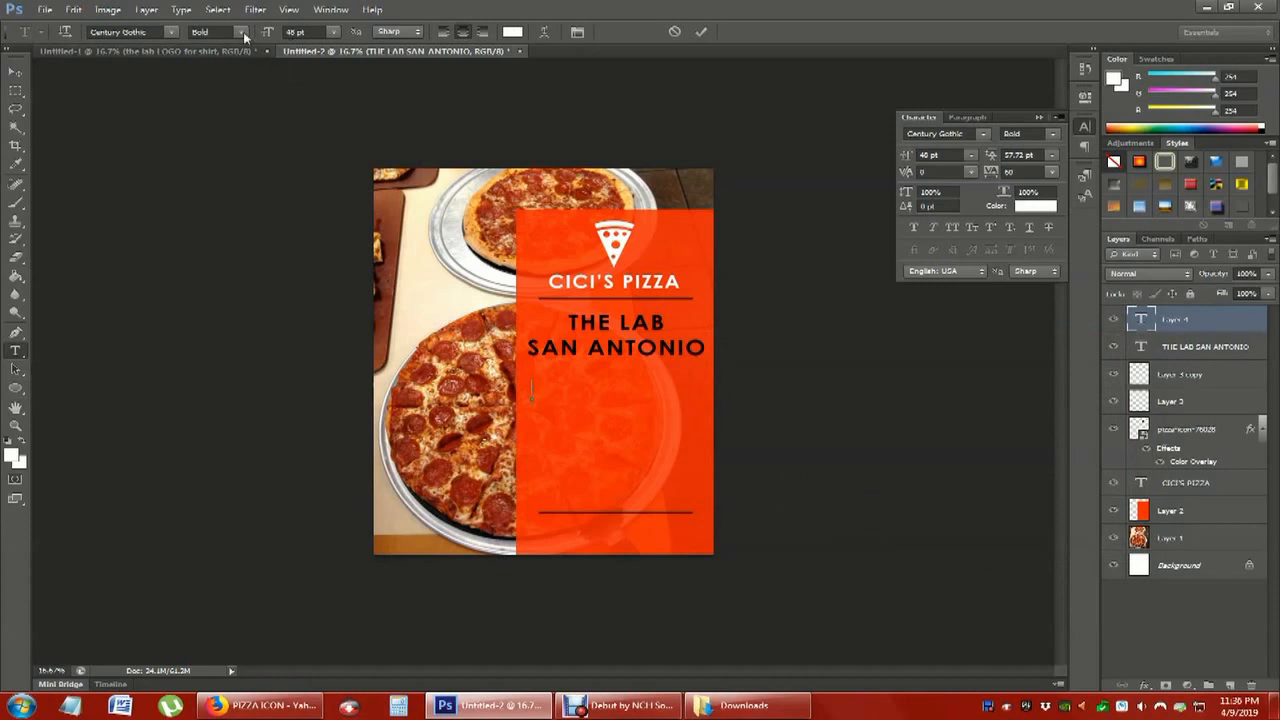
click(333, 32)
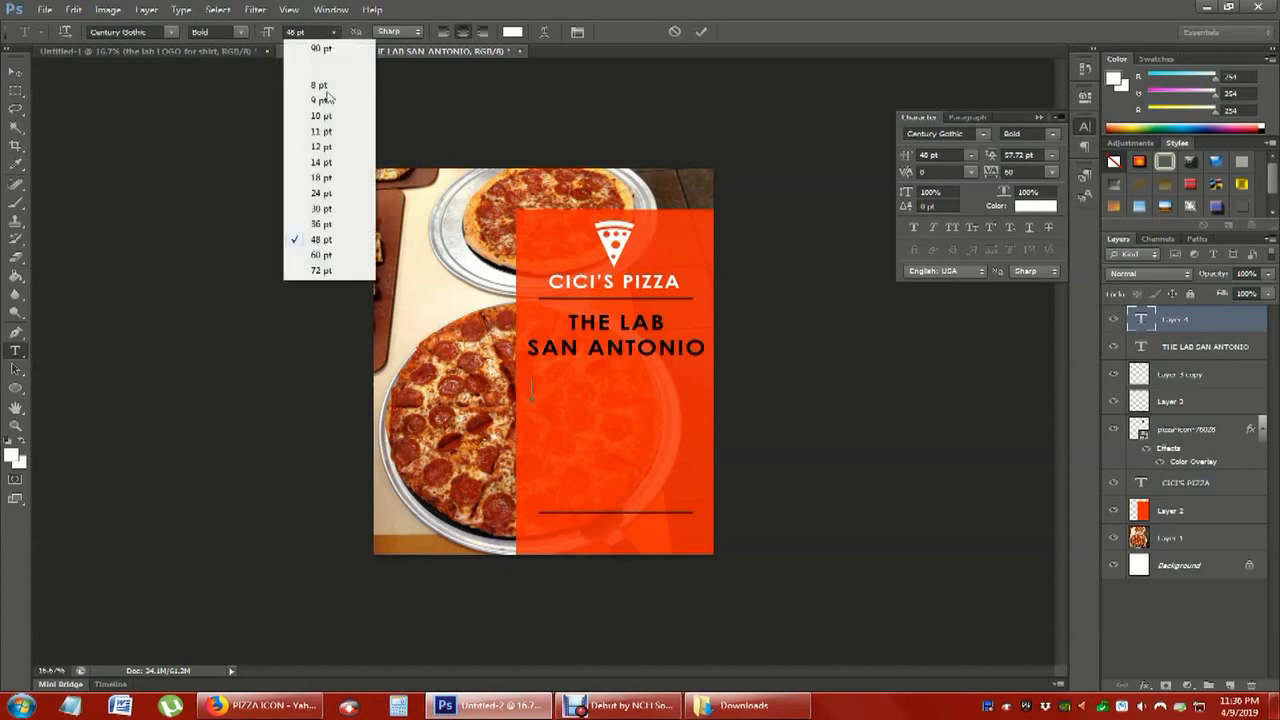
click(321, 193)
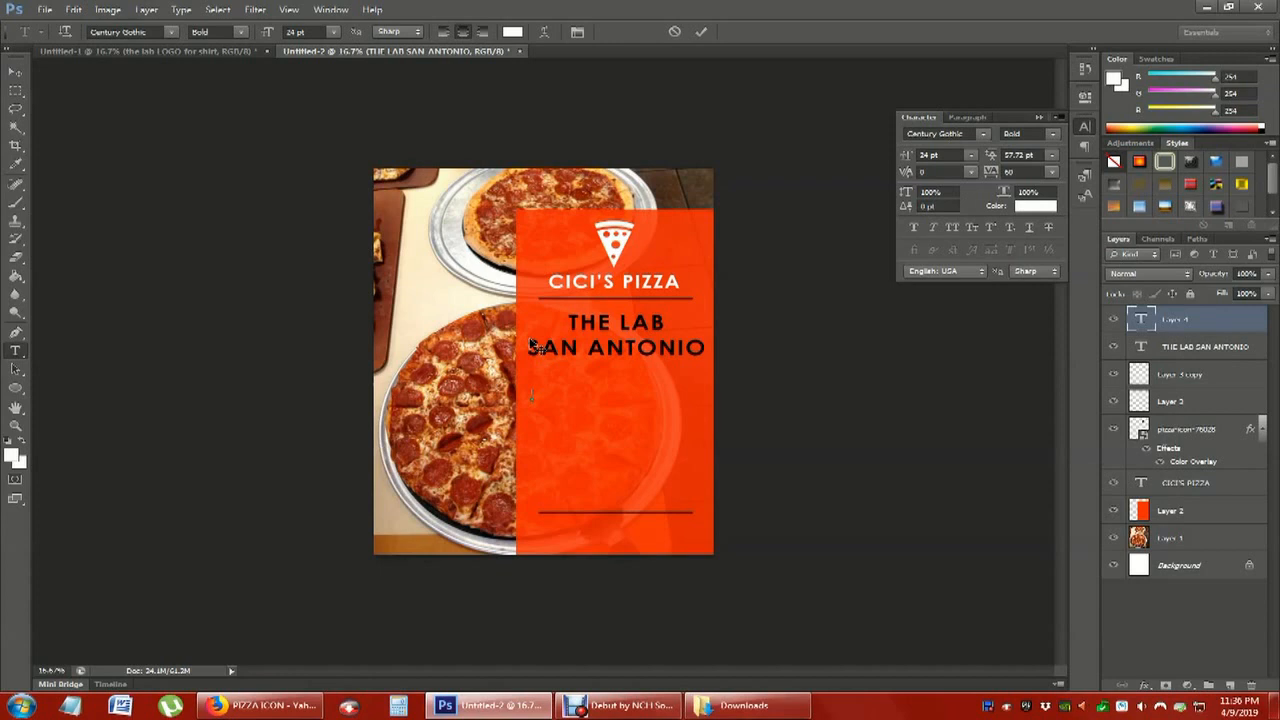
Enter "JOIN US FOR OUR / FUNDRAISER & HAVE A / GREAT TIME!" on three lines and set the leading of all of it to 36.72 pt
text(JOIN)
text( US FOR O)
text(UR )
text(FUNDRAISER)
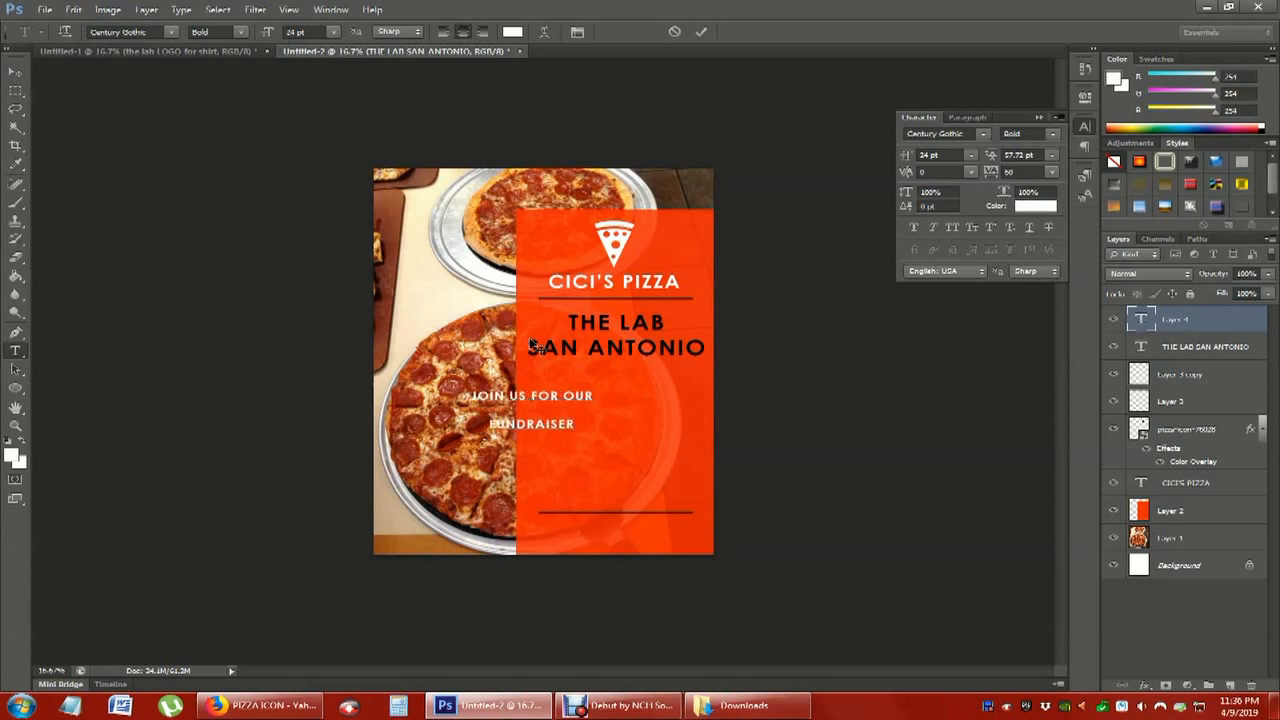
text( & HAVE )
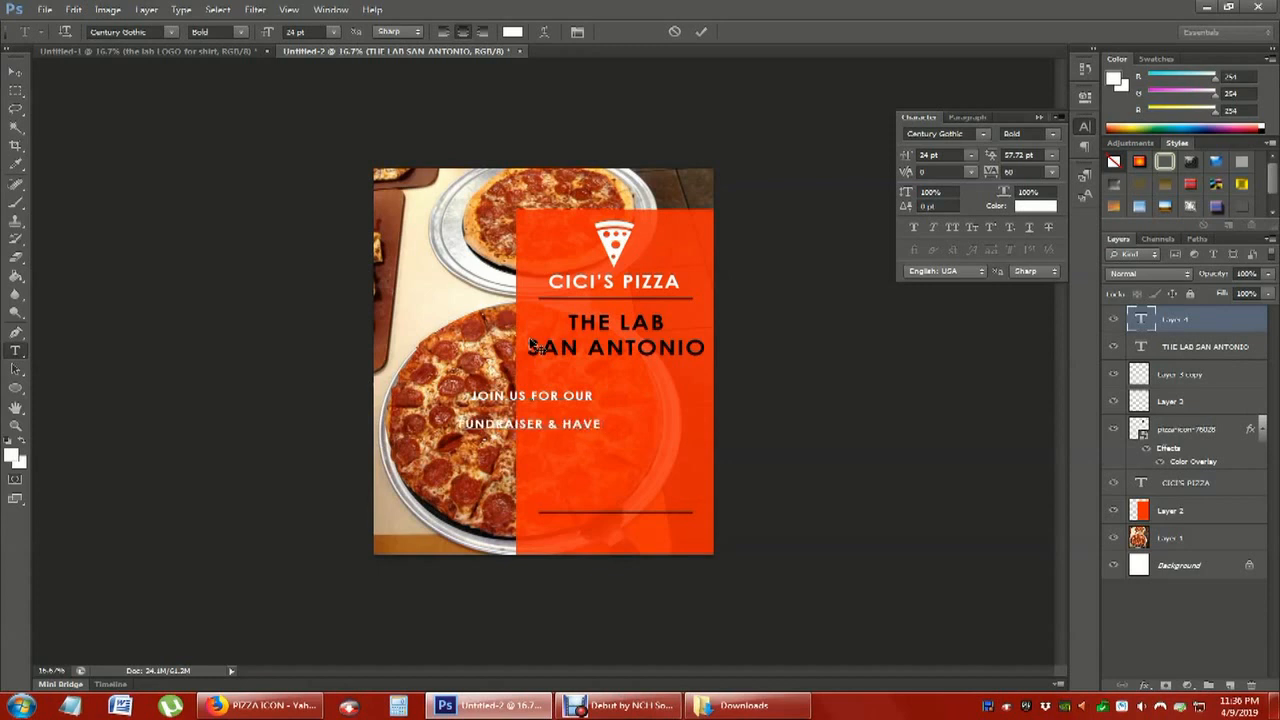
text(A)
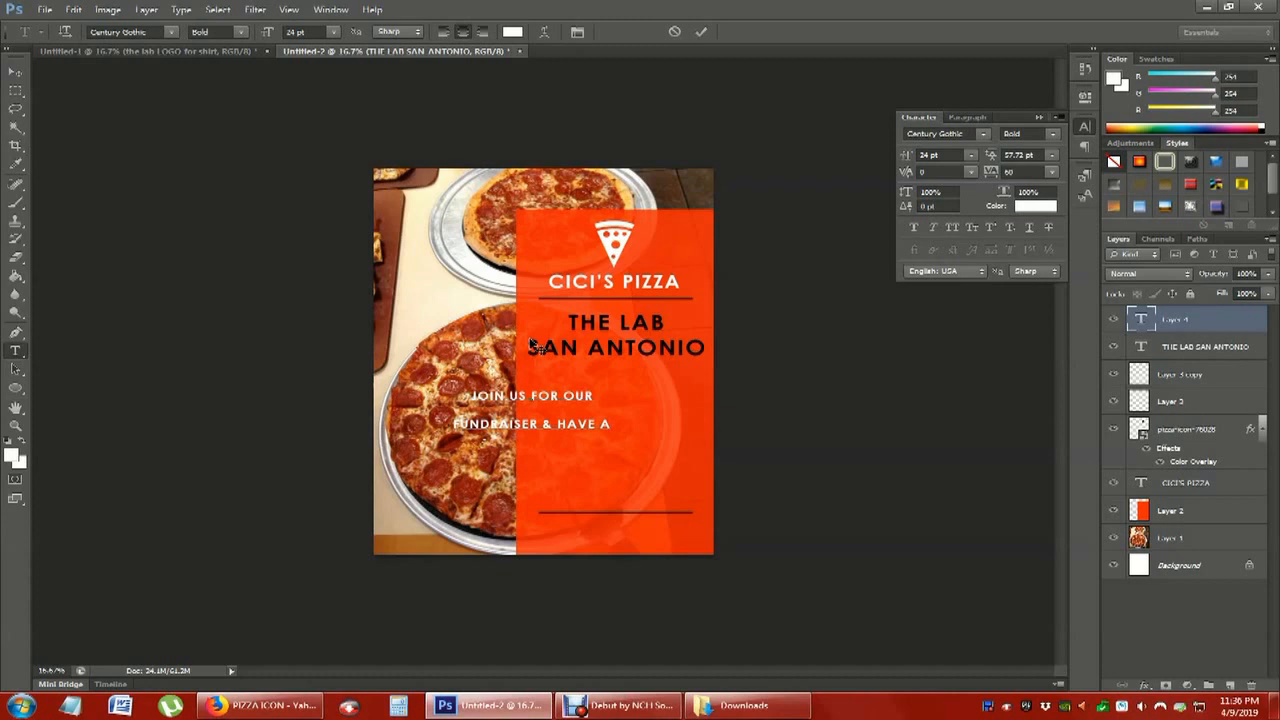
key(Return)
text(GREAT TIME!)
drag(586, 452, 414, 380)
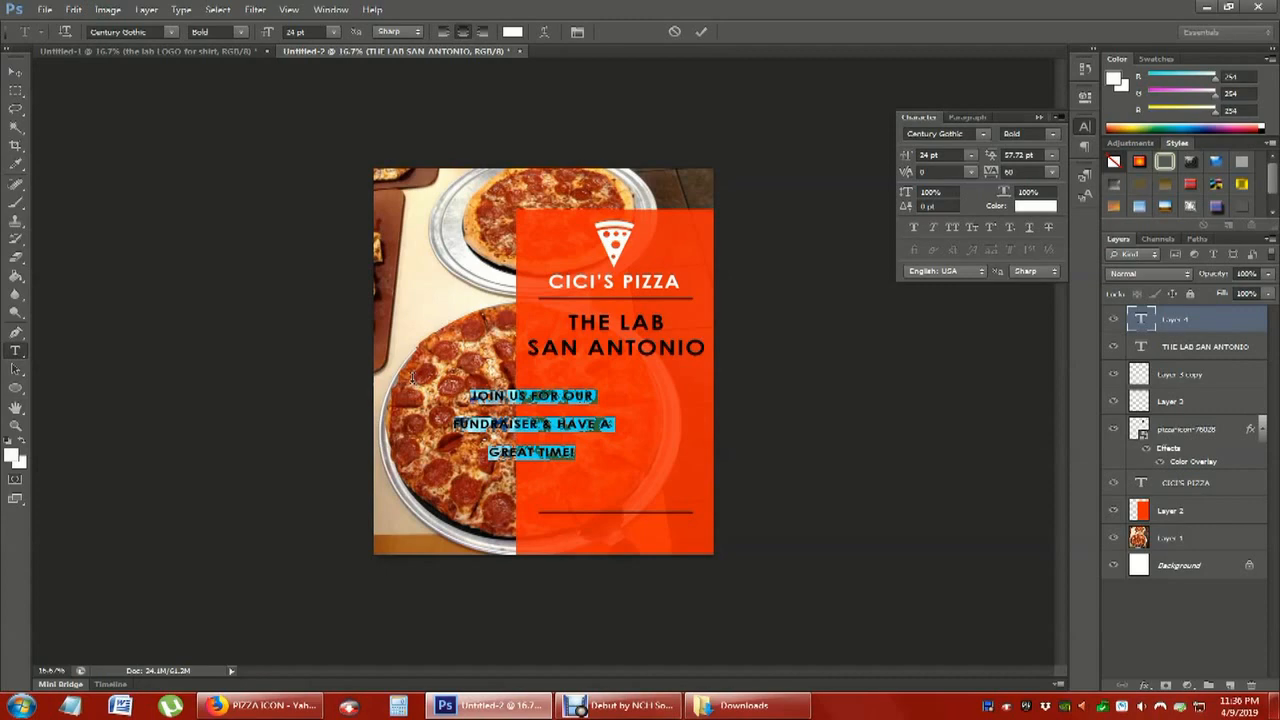
drag(990, 158, 977, 162)
Scale the fundraiser text proportionally to about 113% with Free Transform and place it in the orange panel just above the lower black line
click(74, 9)
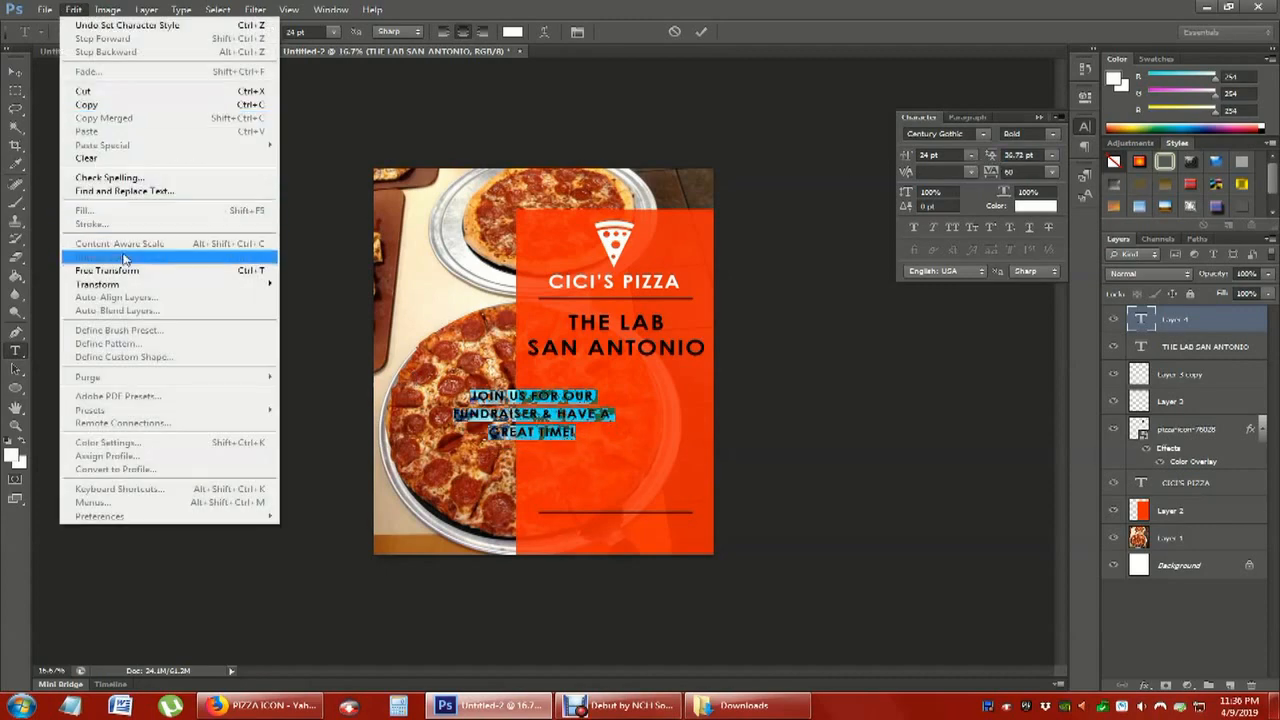
click(107, 270)
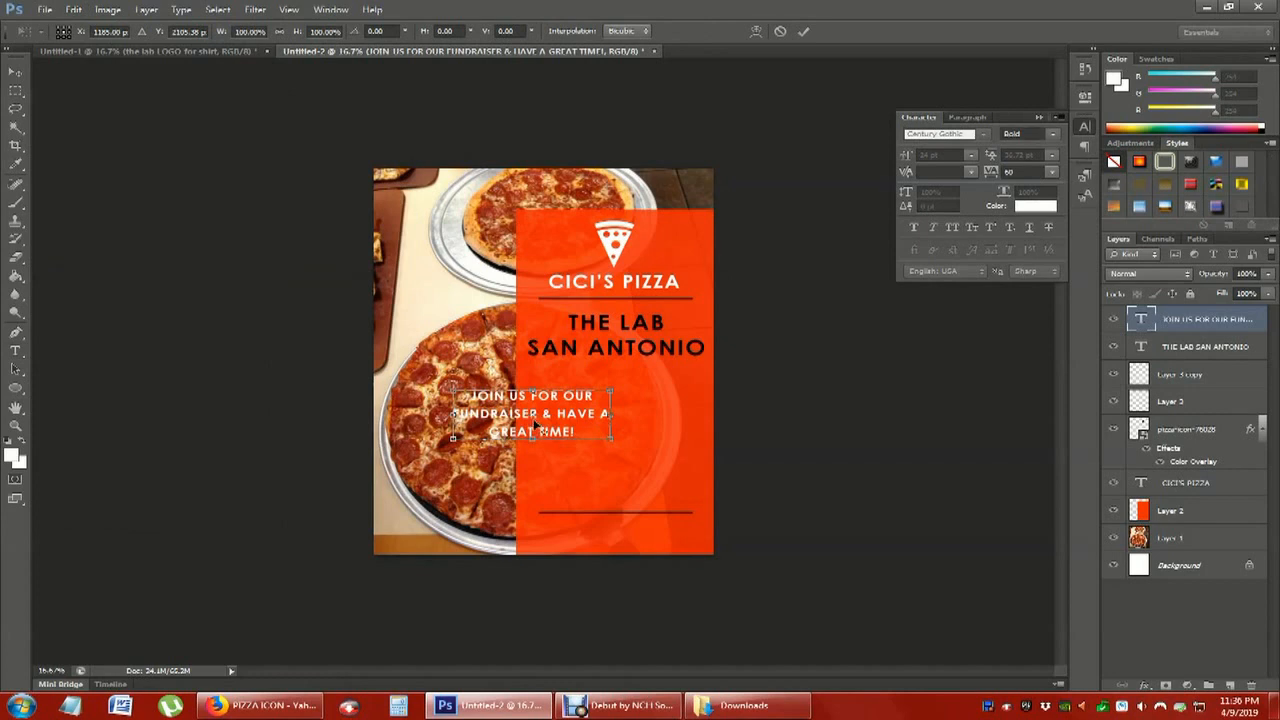
drag(535, 425, 640, 397)
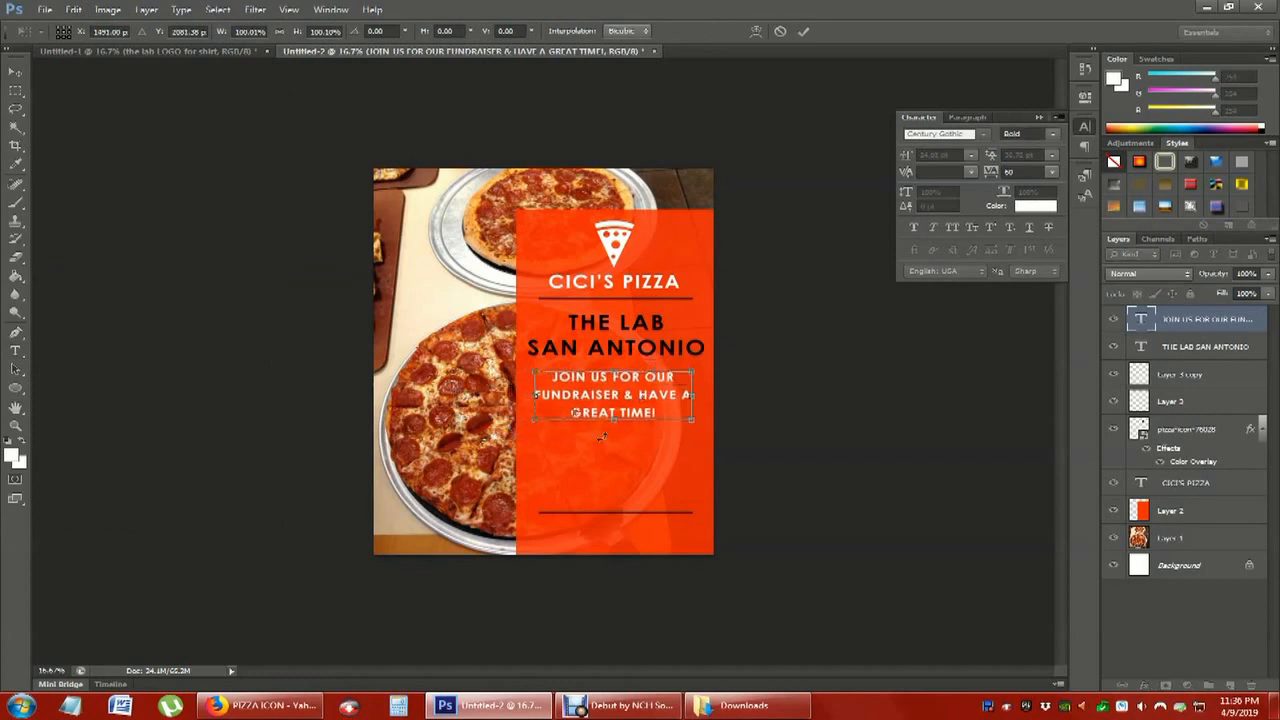
drag(534, 422, 527, 427)
drag(700, 428, 705, 428)
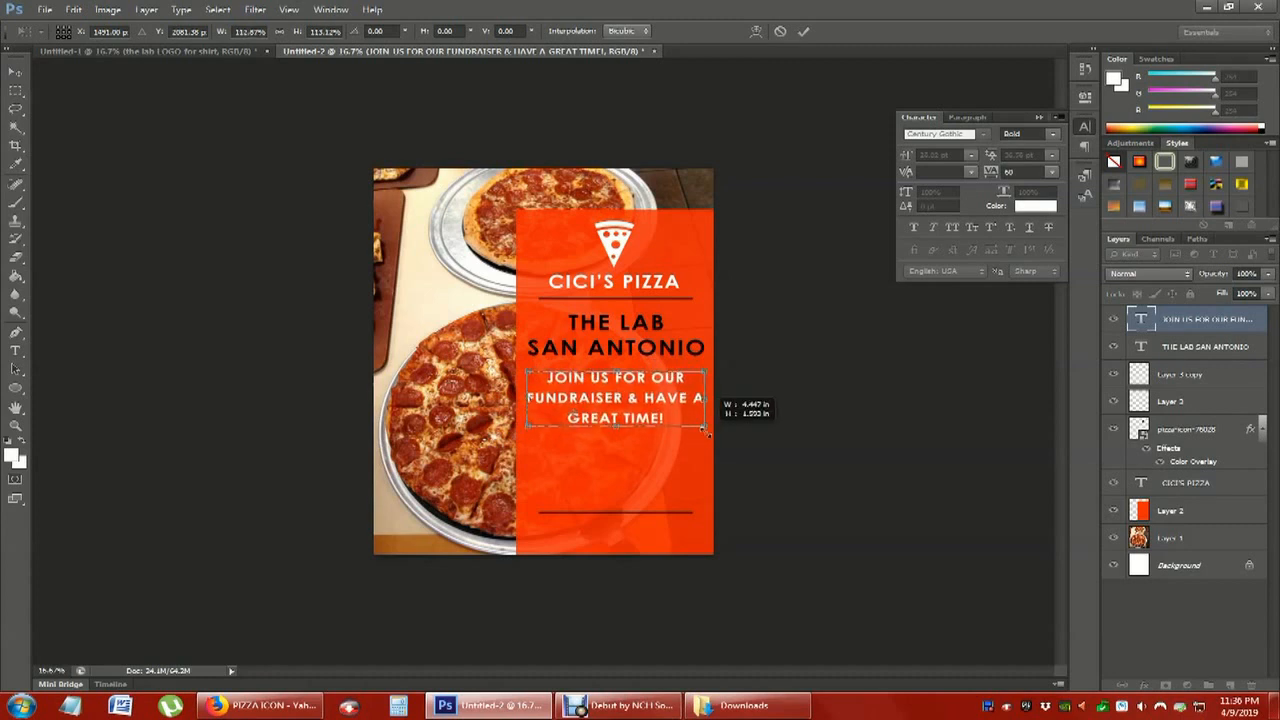
click(15, 72)
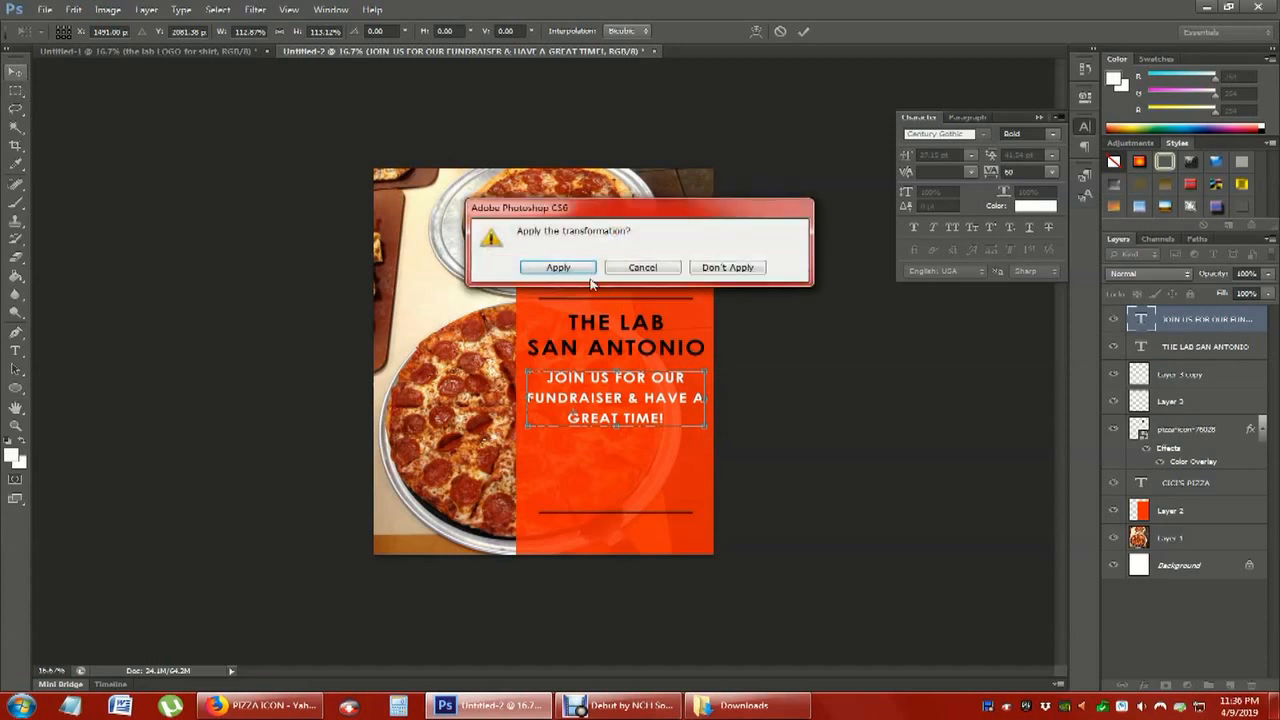
click(580, 268)
drag(636, 398, 632, 408)
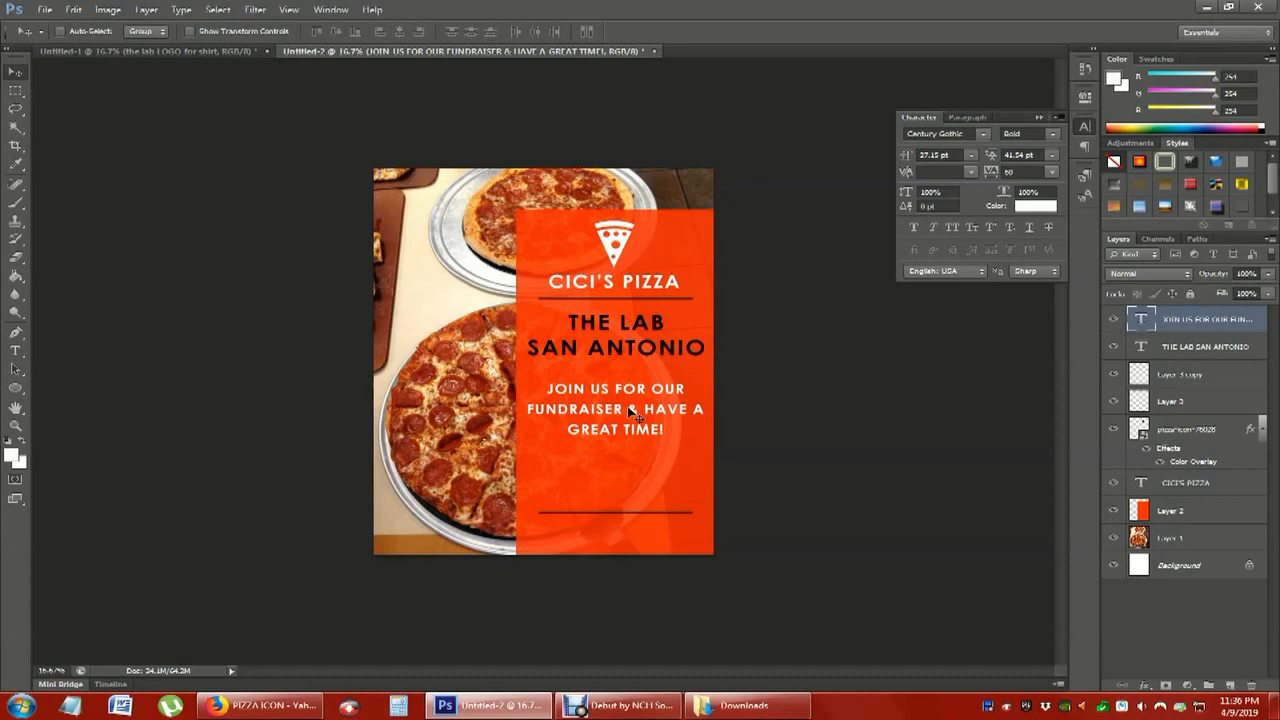
drag(632, 411, 632, 477)
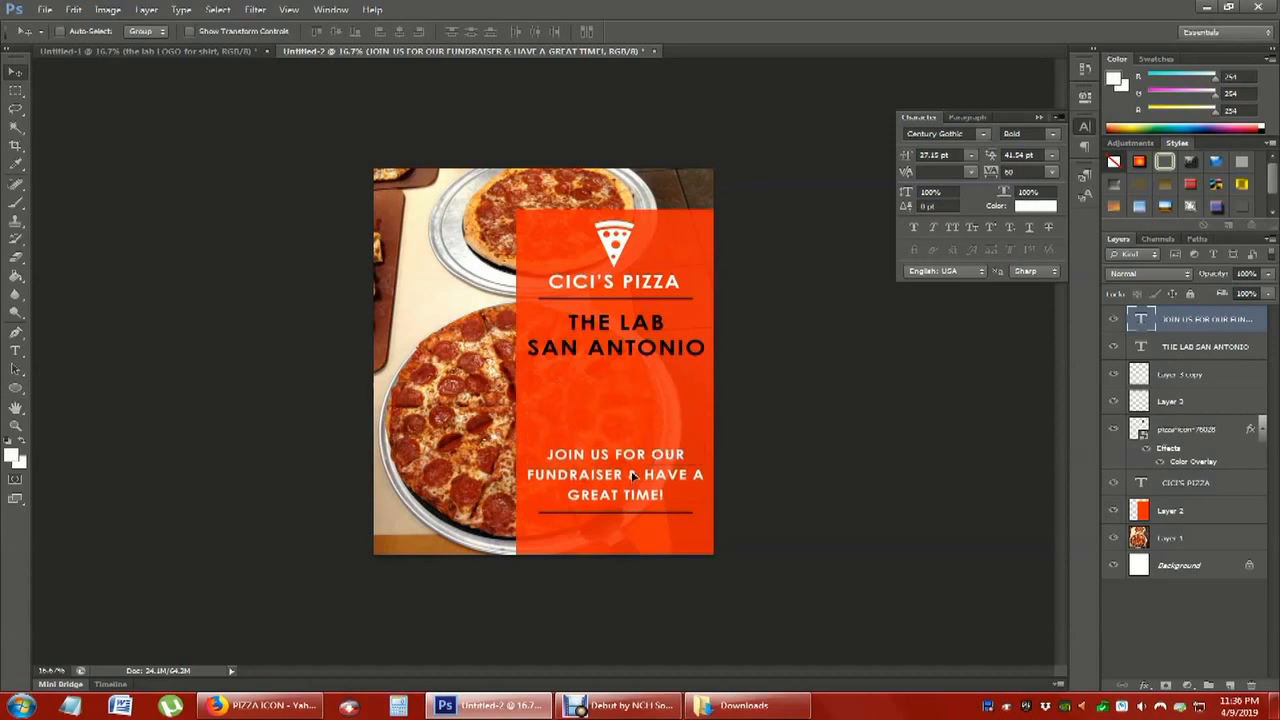
Add a Regular-style text layer reading "April 9, 2019" with "4pm-9pm" on a second line, in the gap above the fundraiser text
click(17, 352)
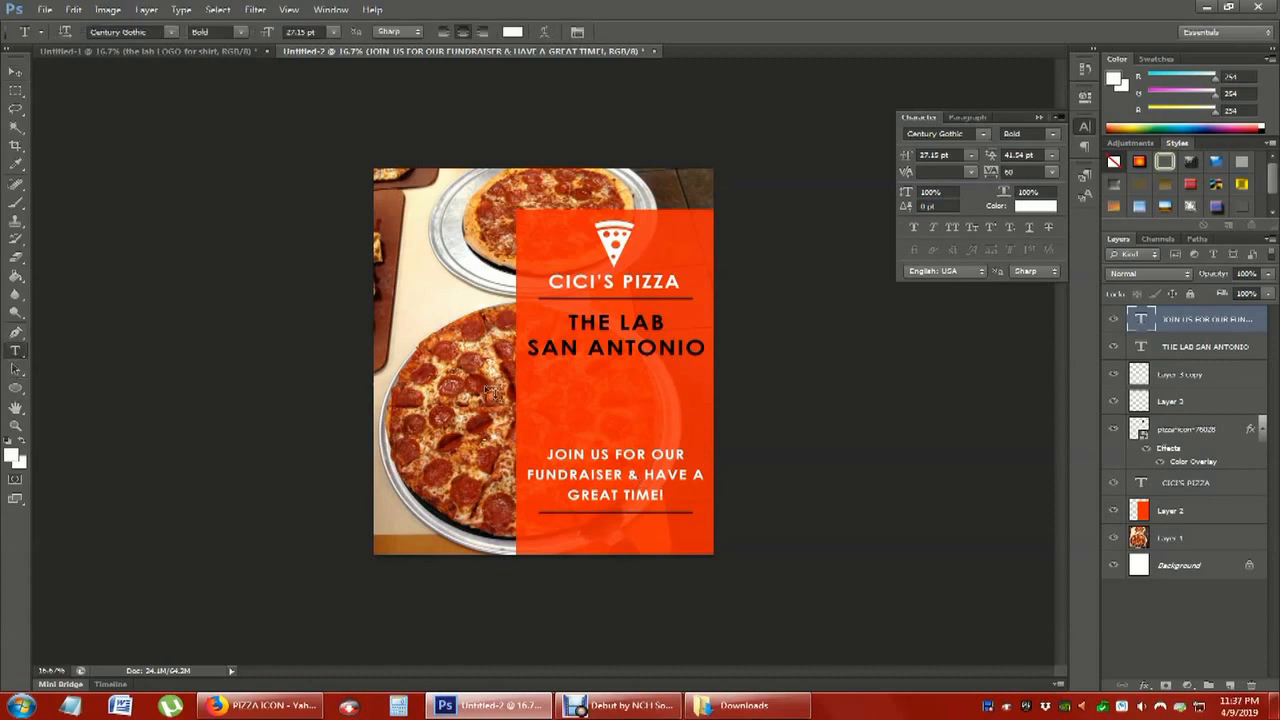
click(541, 393)
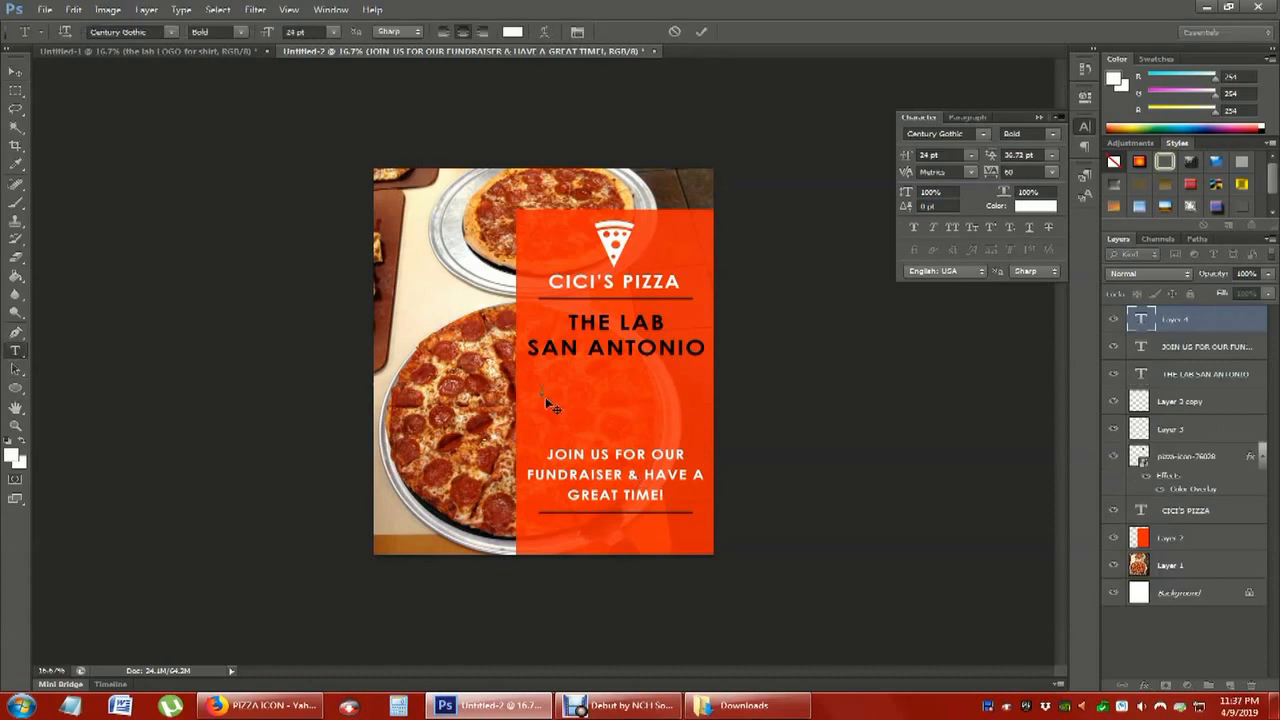
click(239, 33)
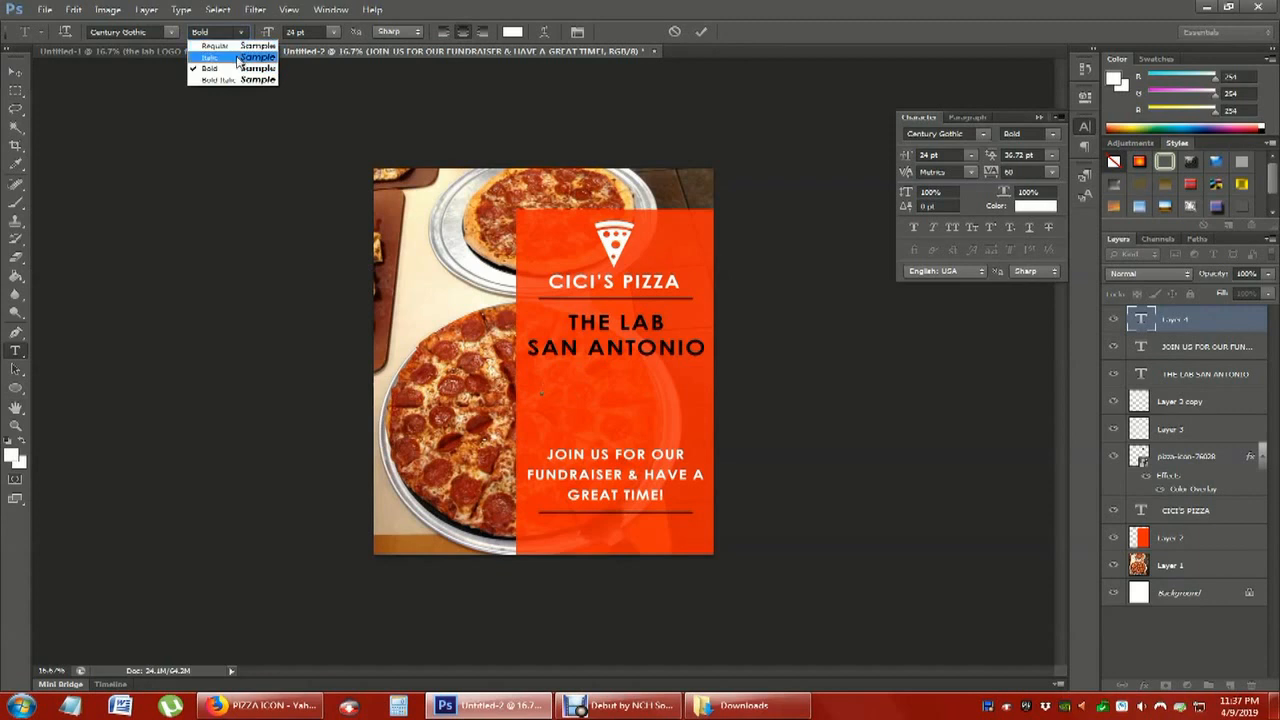
click(240, 46)
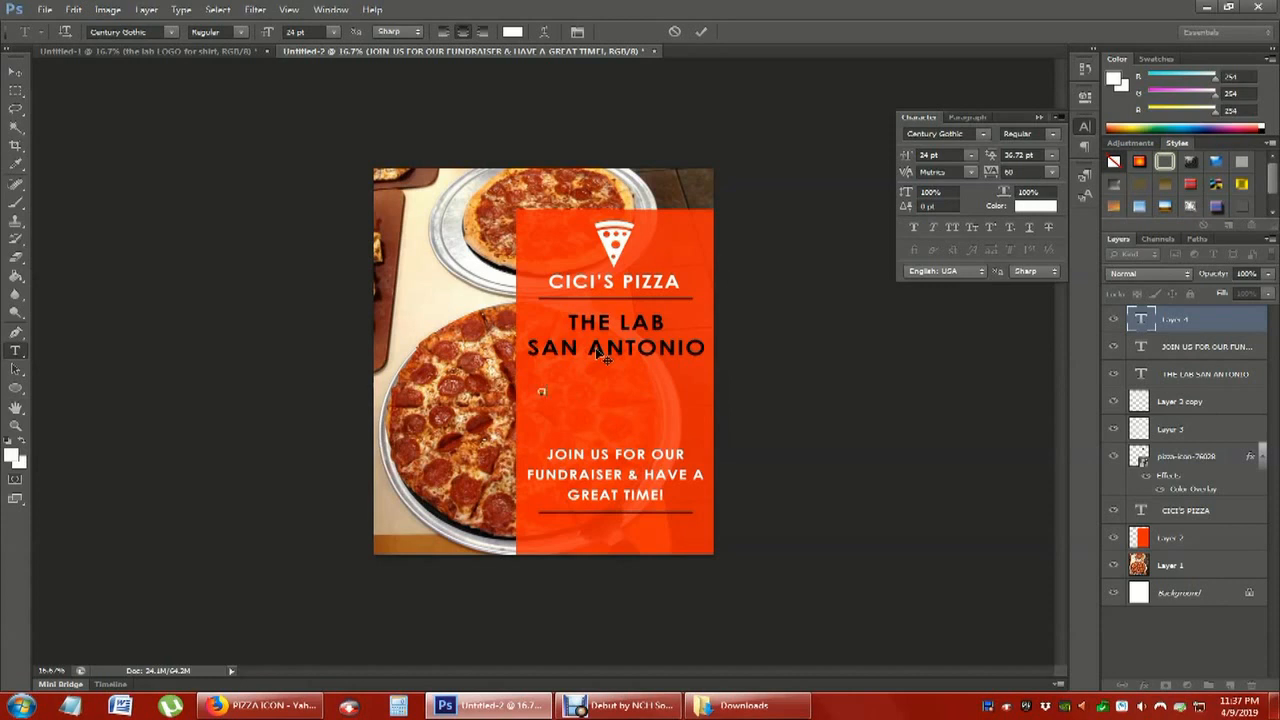
text(April)
text( 9)
text(, 2019)
text(4)
text(pm)
text(-)
text(9pm)
Move the date and time text into the panel and scale it proportionally to about 150% with Free Transform, centred between the neighbouring texts
click(15, 70)
drag(490, 312, 562, 314)
click(78, 11)
click(120, 270)
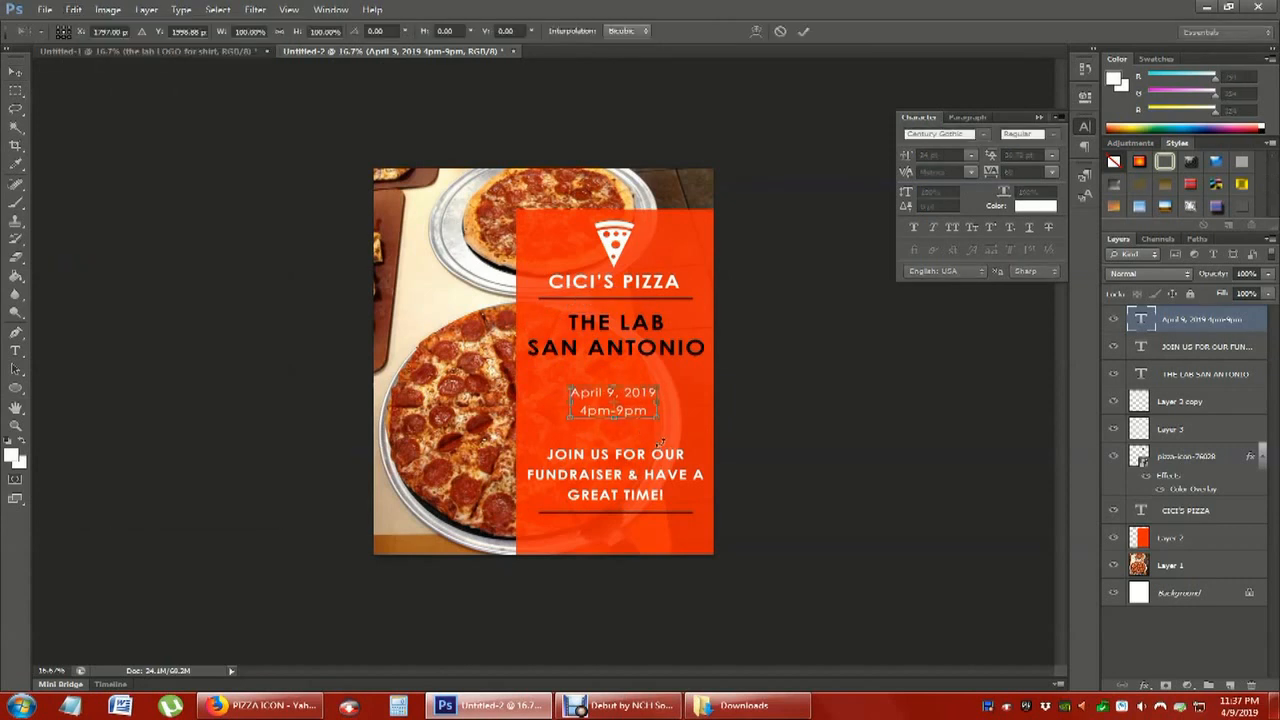
drag(568, 386, 541, 376)
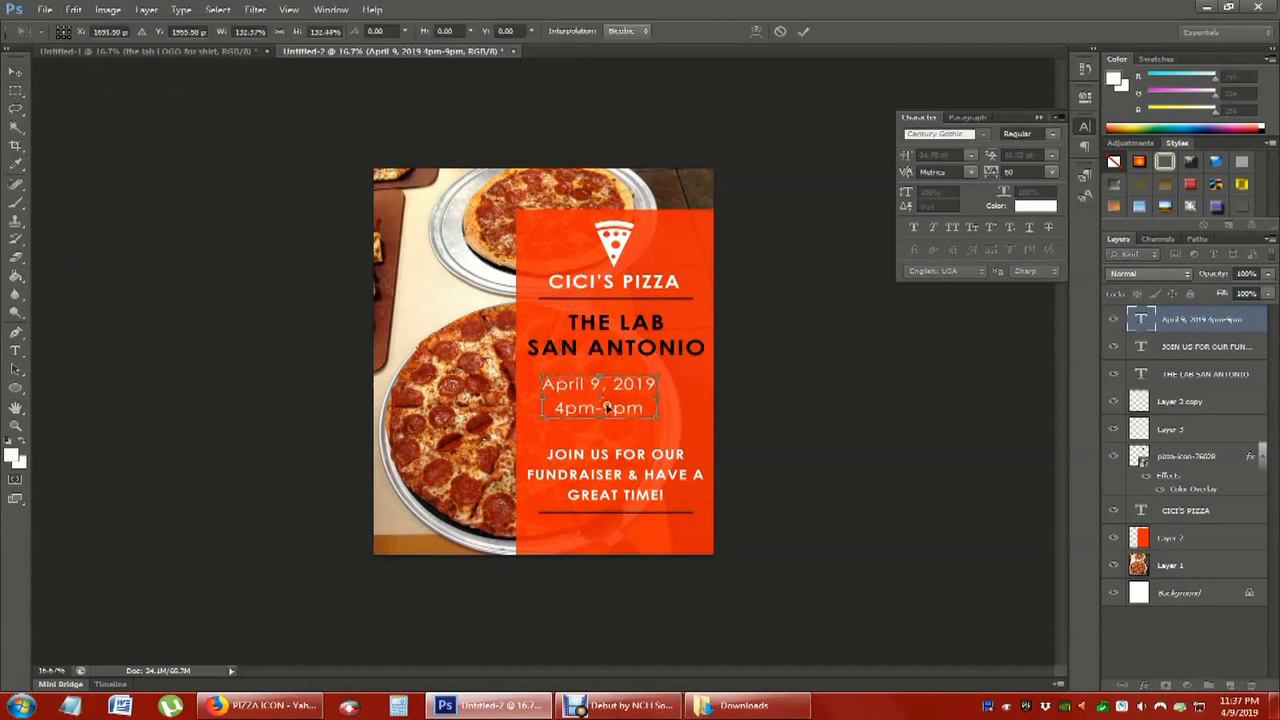
mouse_move(657, 421)
mouse_down()
mouse_move(682, 429)
mouse_move(658, 406)
mouse_move(680, 421)
mouse_up()
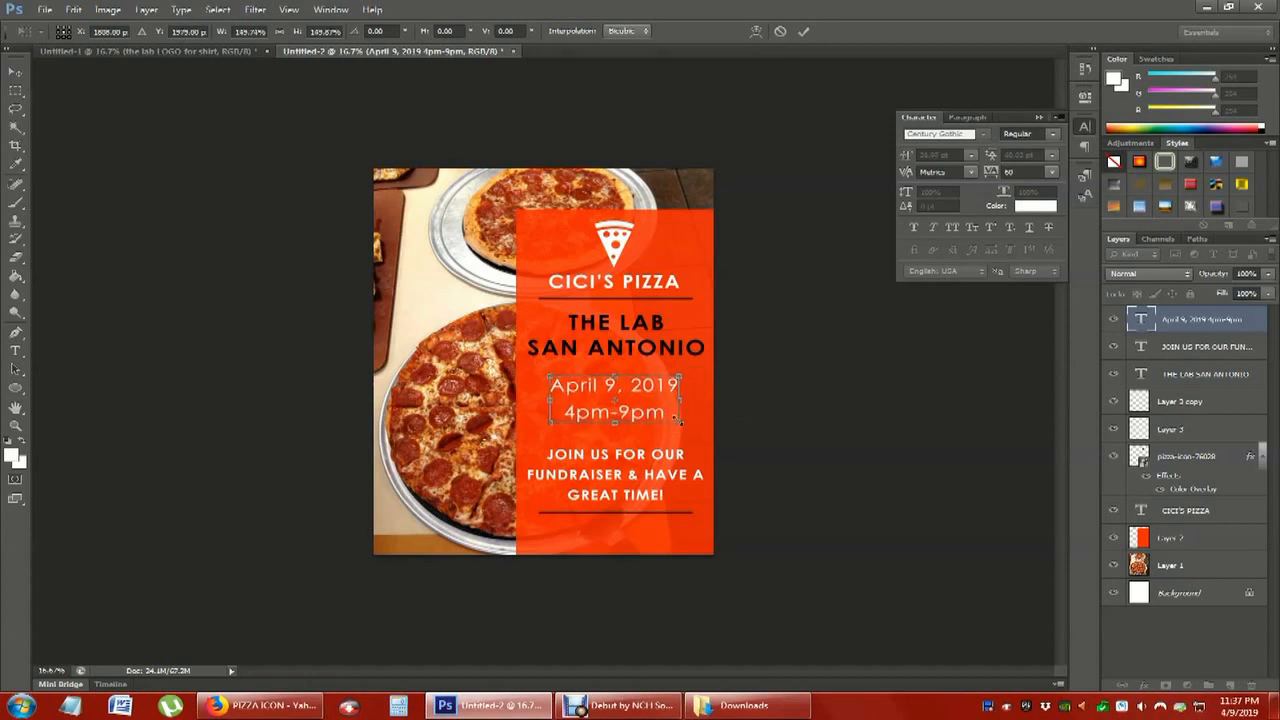
click(18, 92)
click(550, 267)
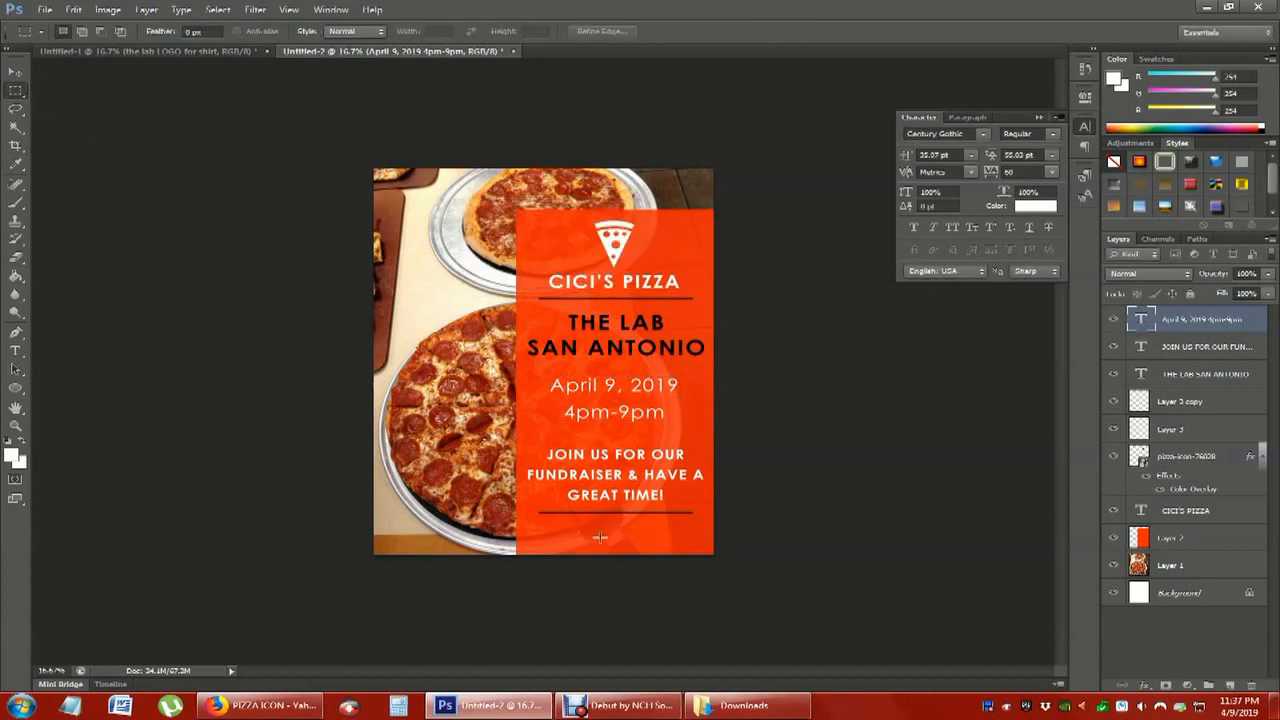
Start a new 24 pt text layer below the lower black line and enter the venue's street address in mixed case
click(16, 351)
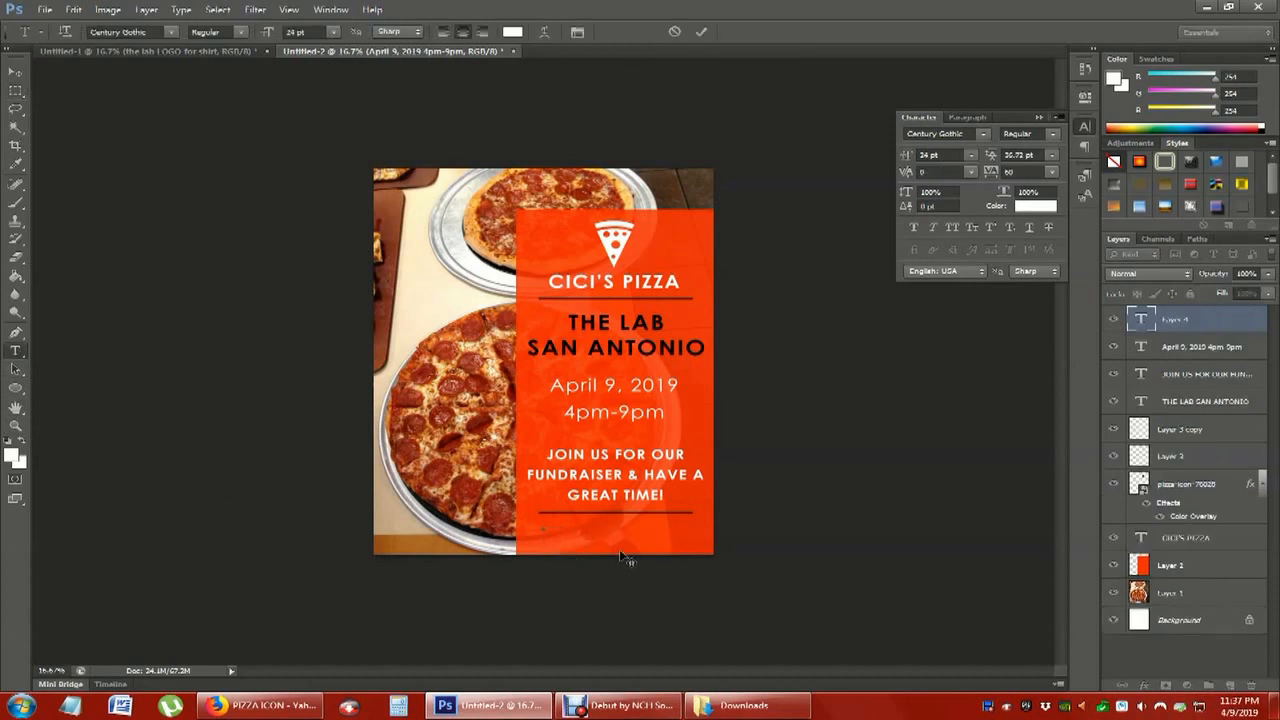
text(87 SW MILITAR)
key(BackSpace)
key(BackSpace)
key(BackSpace)
key(BackSpace)
key(BackSpace)
key(BackSpace)
text(ilitary Dr)
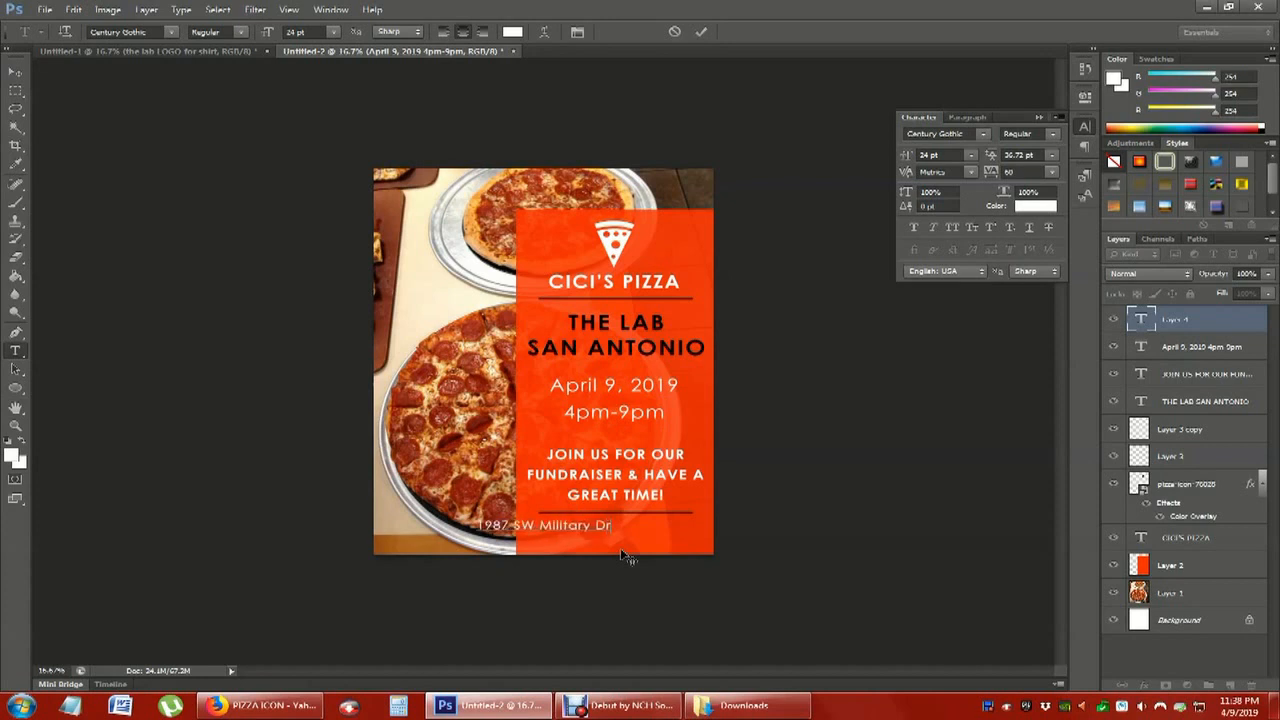
Add a second line to the address text with the venue's city, state and ZIP code
key(Return)
text(san An)
key(BackSpace)
key(BackSpace)
key(BackSpace)
key(BackSpace)
key(BackSpace)
text(San Antonio, TX 78224)
Move the two-line address text fully onto the orange panel, beneath the lower black line
key(ctrl+a)
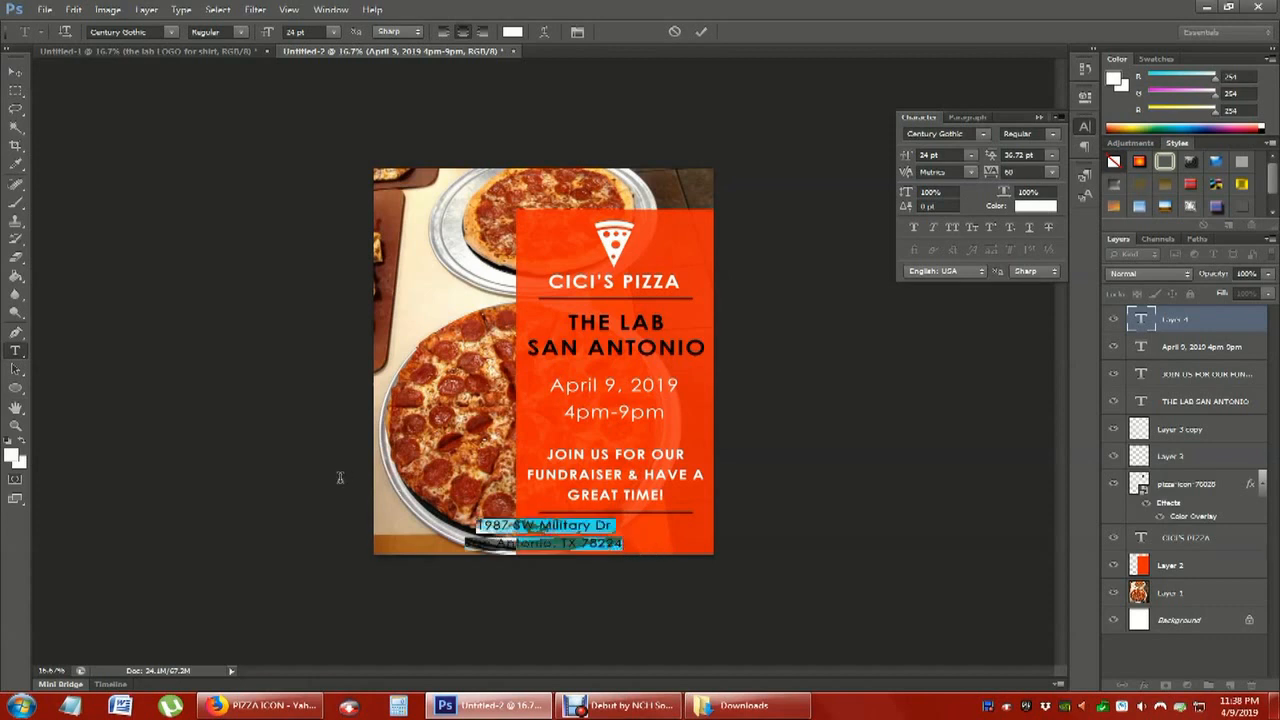
click(15, 72)
drag(545, 422, 613, 422)
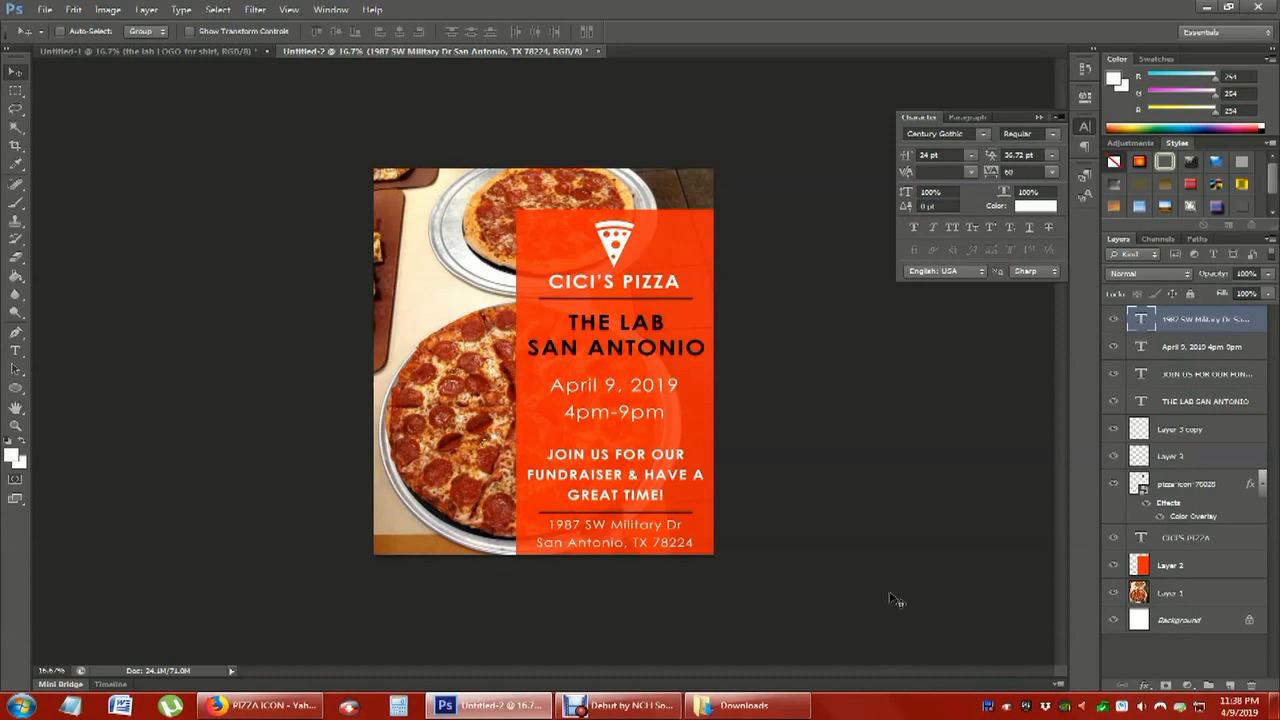
Select the whole orange panel area with the Rectangular Marquee and align the address text to its horizontal centre
click(15, 91)
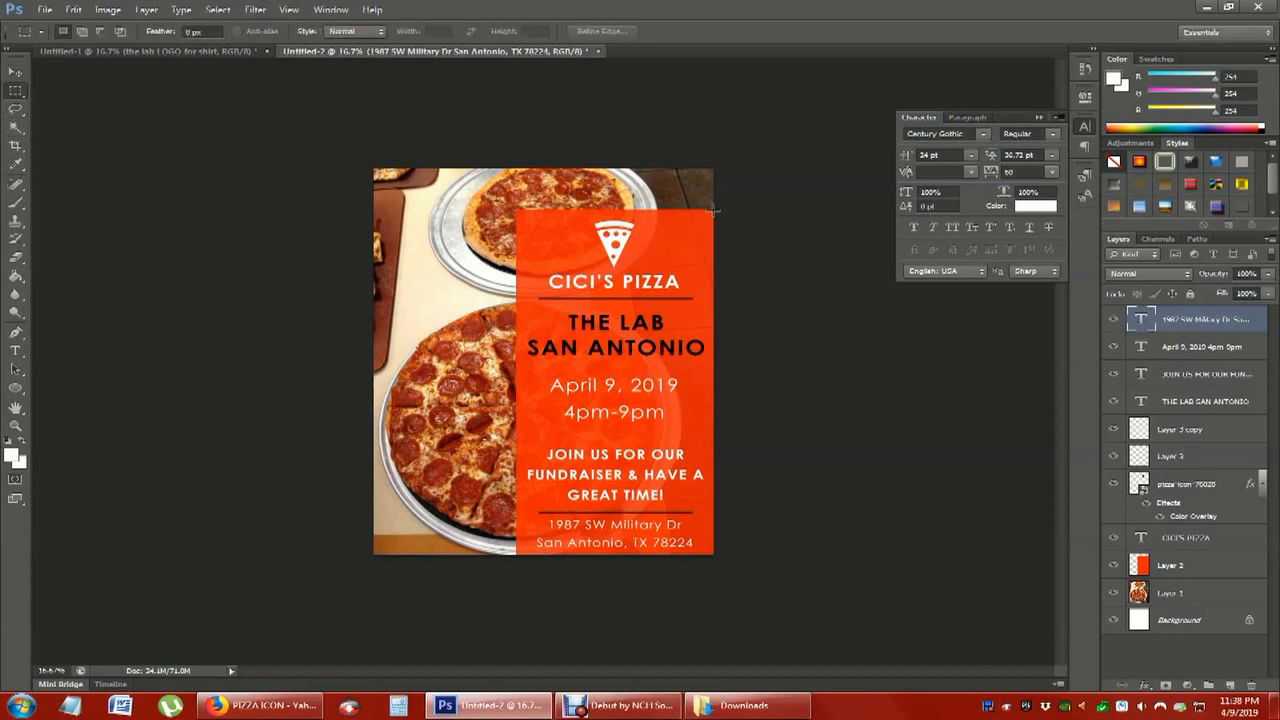
drag(714, 208, 516, 560)
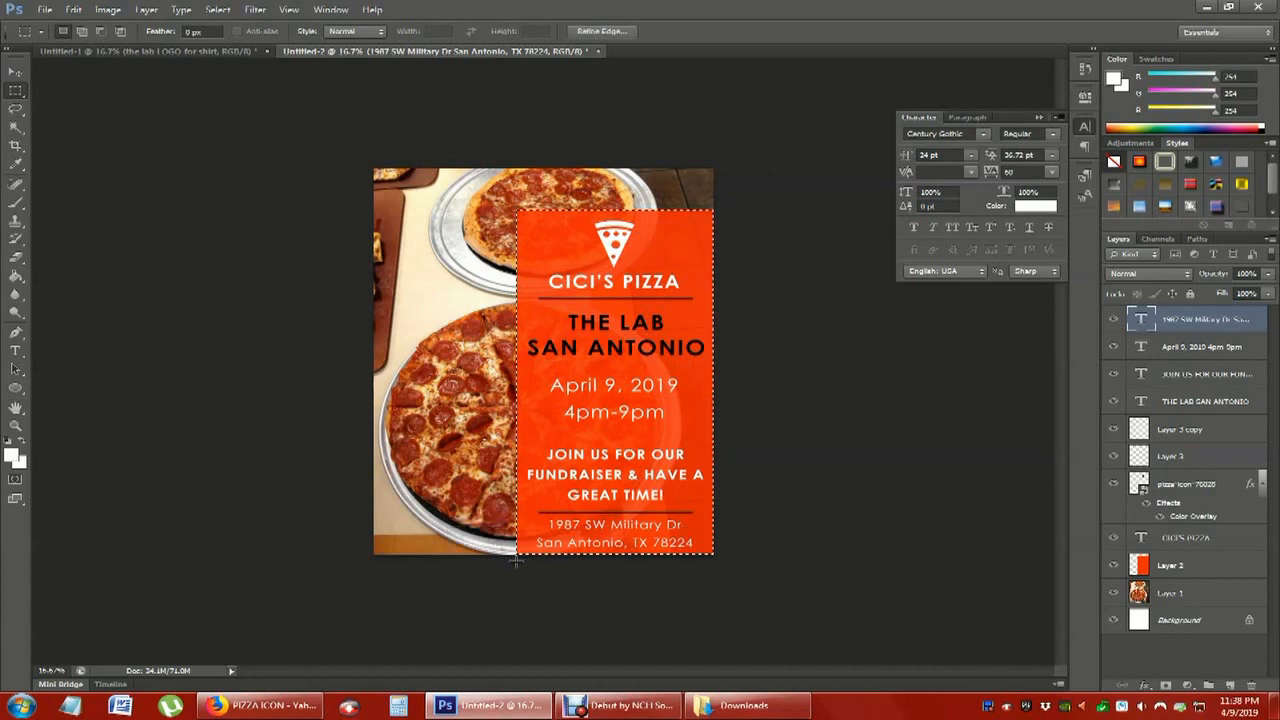
click(14, 73)
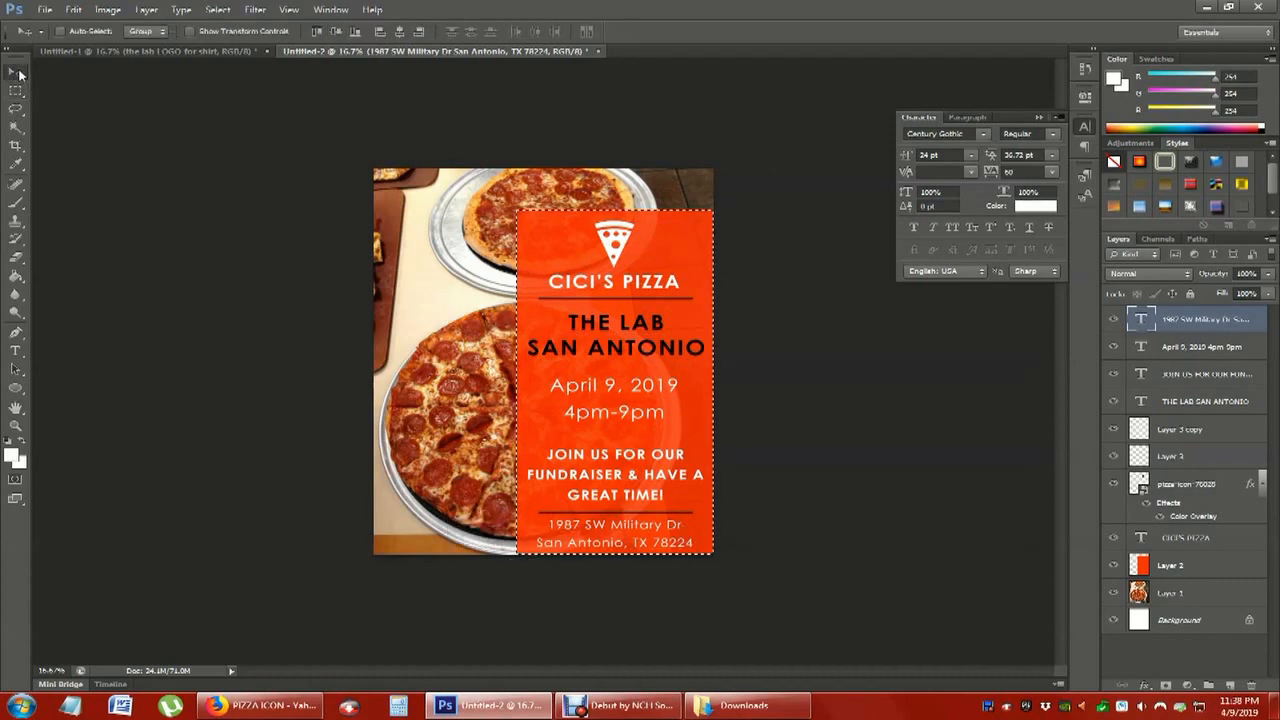
click(399, 33)
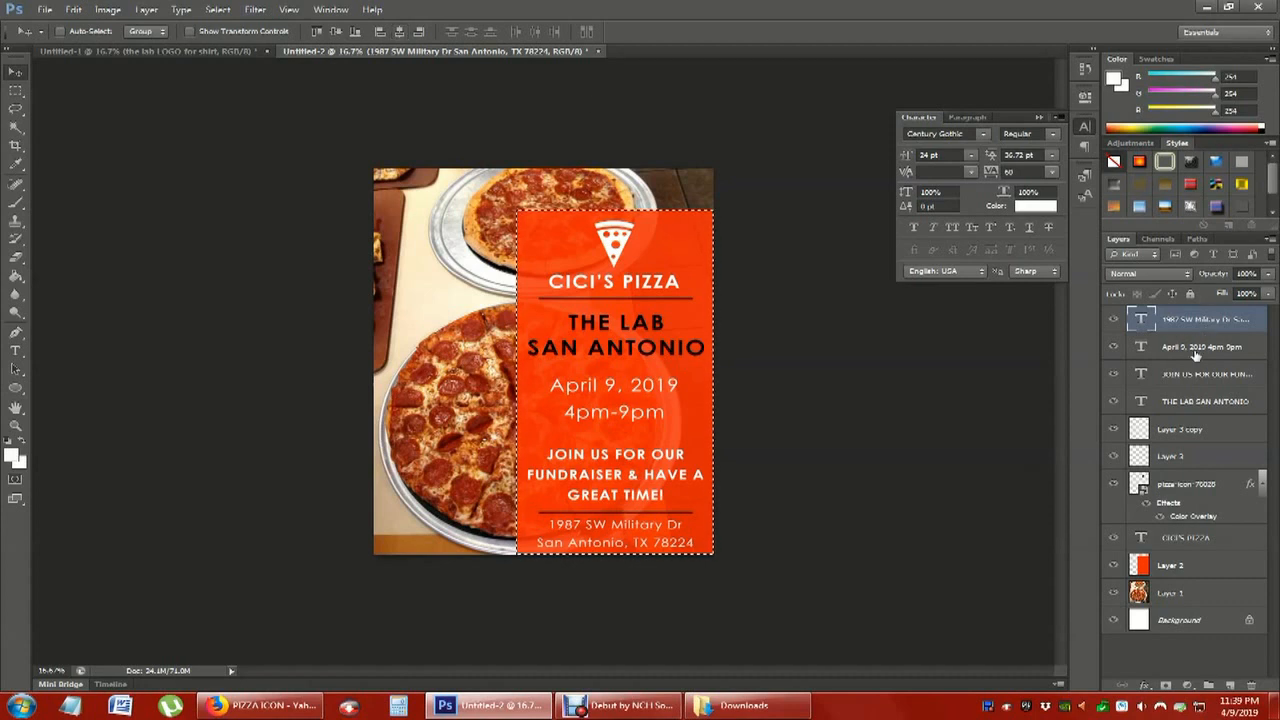
Align the date, invitation and THE LAB SAN ANTONIO text layers one by one to the selected orange panel's horizontal centre
click(1196, 350)
click(403, 33)
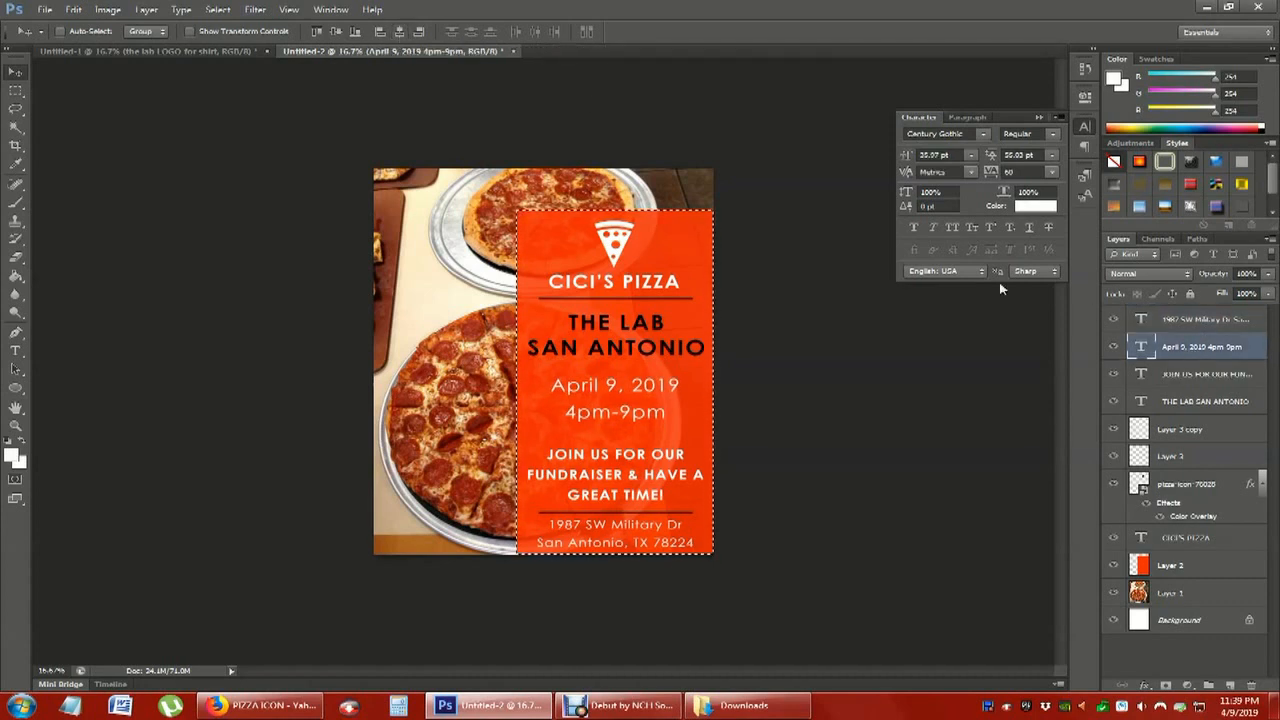
click(1210, 376)
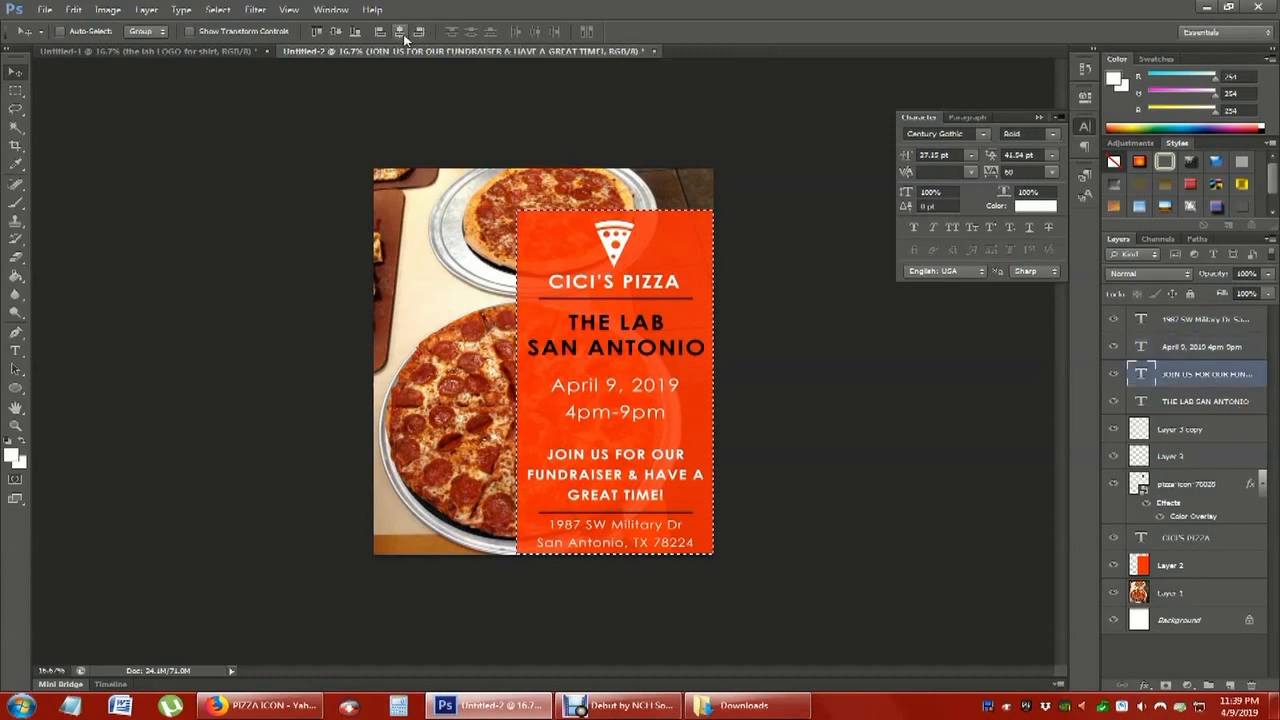
click(1192, 401)
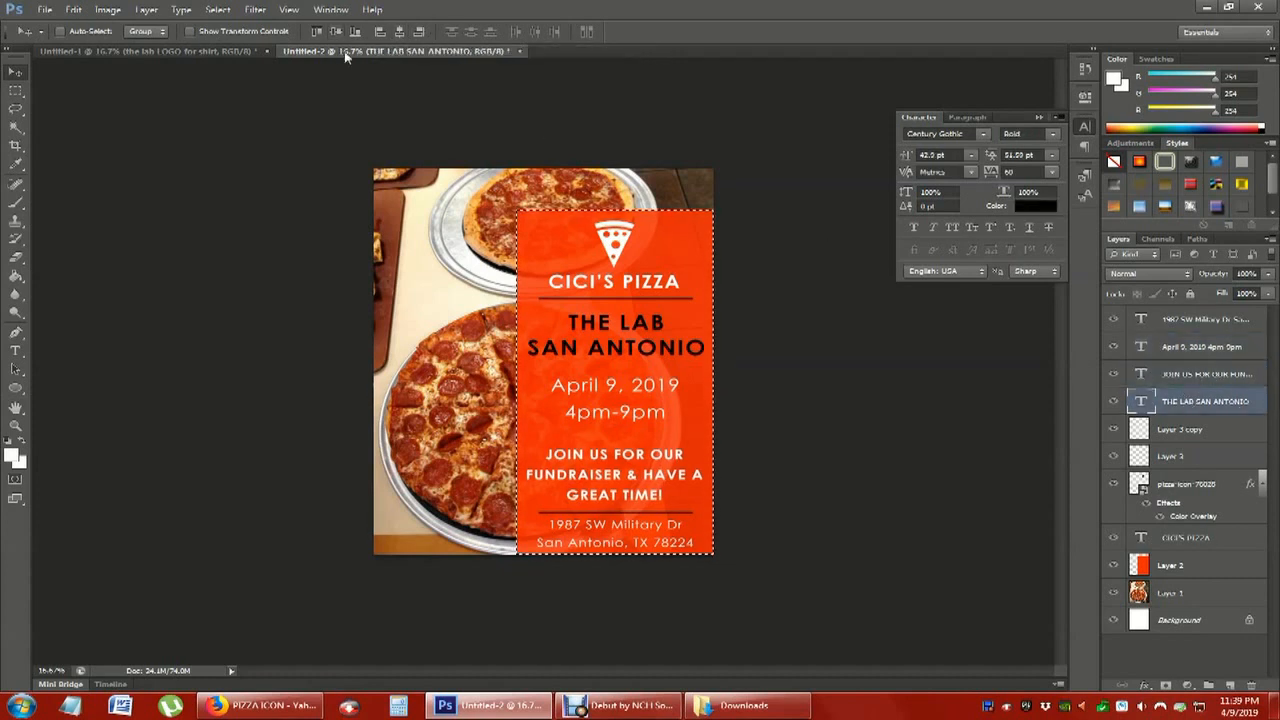
click(399, 33)
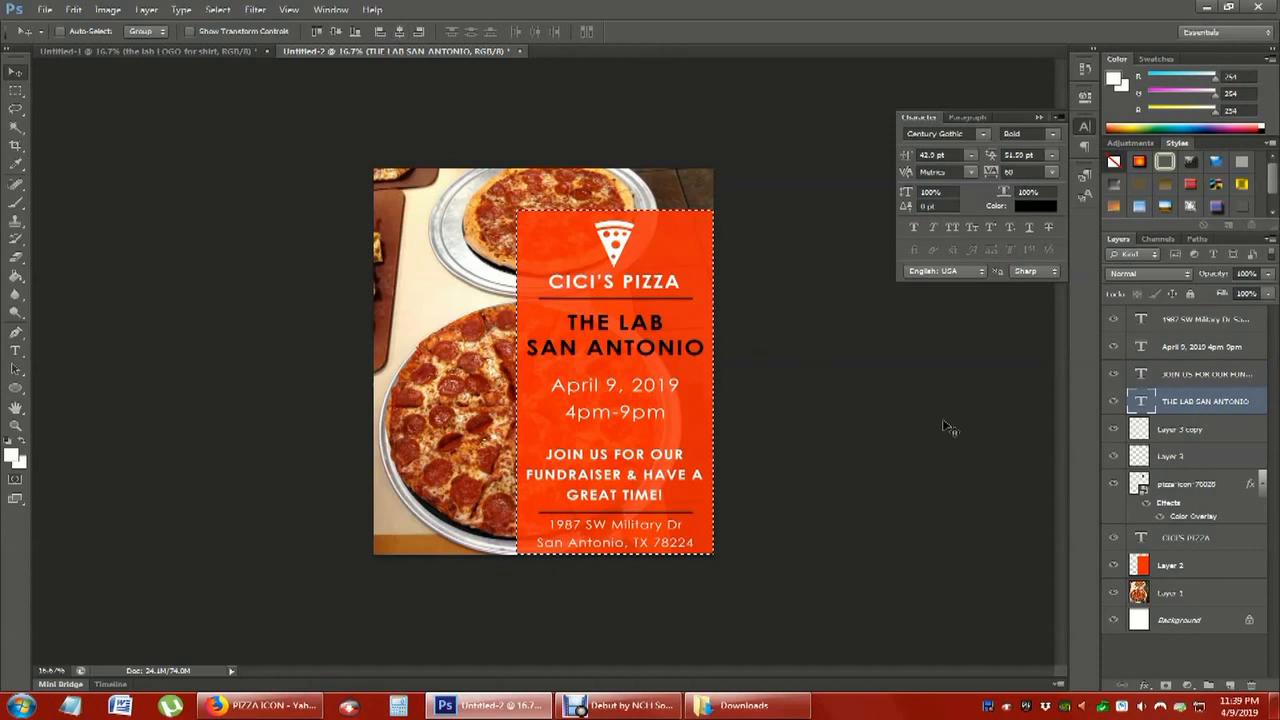
Align both black line layers, the pizza icon and the CICI'S PIZZA text to the panel's horizontal centre, and clear the selection
click(1144, 428)
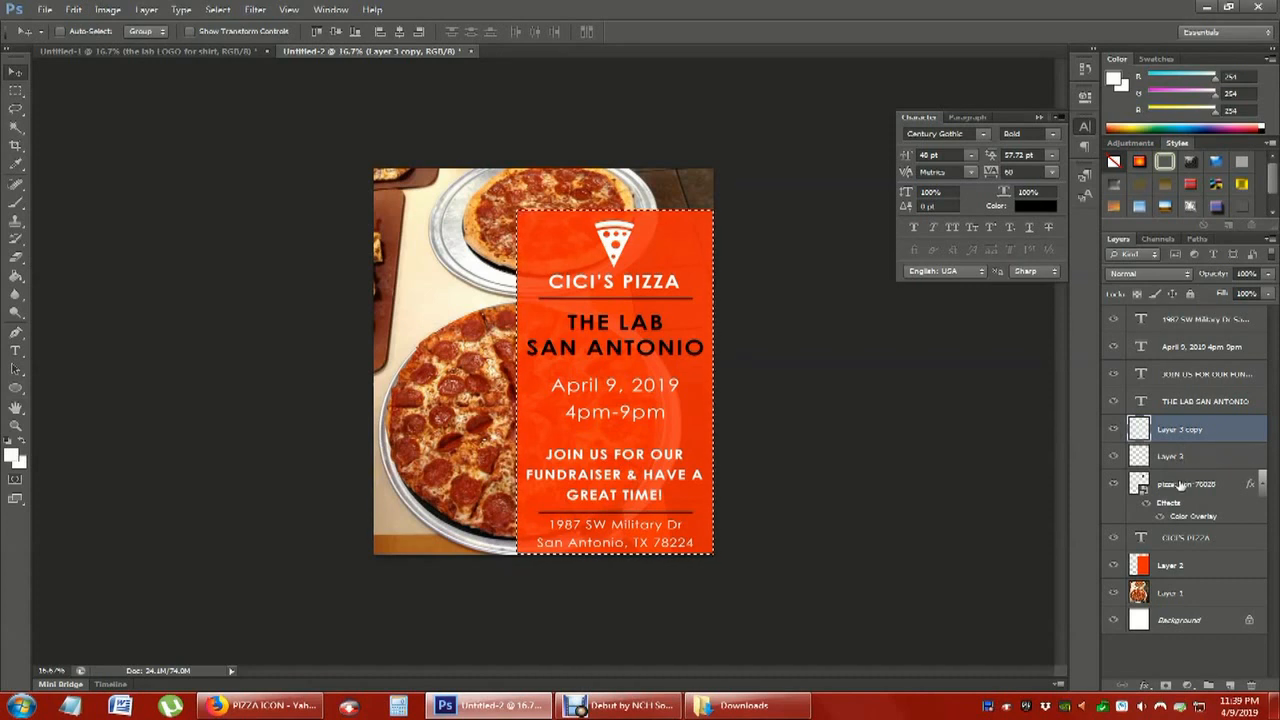
shift+click(1180, 540)
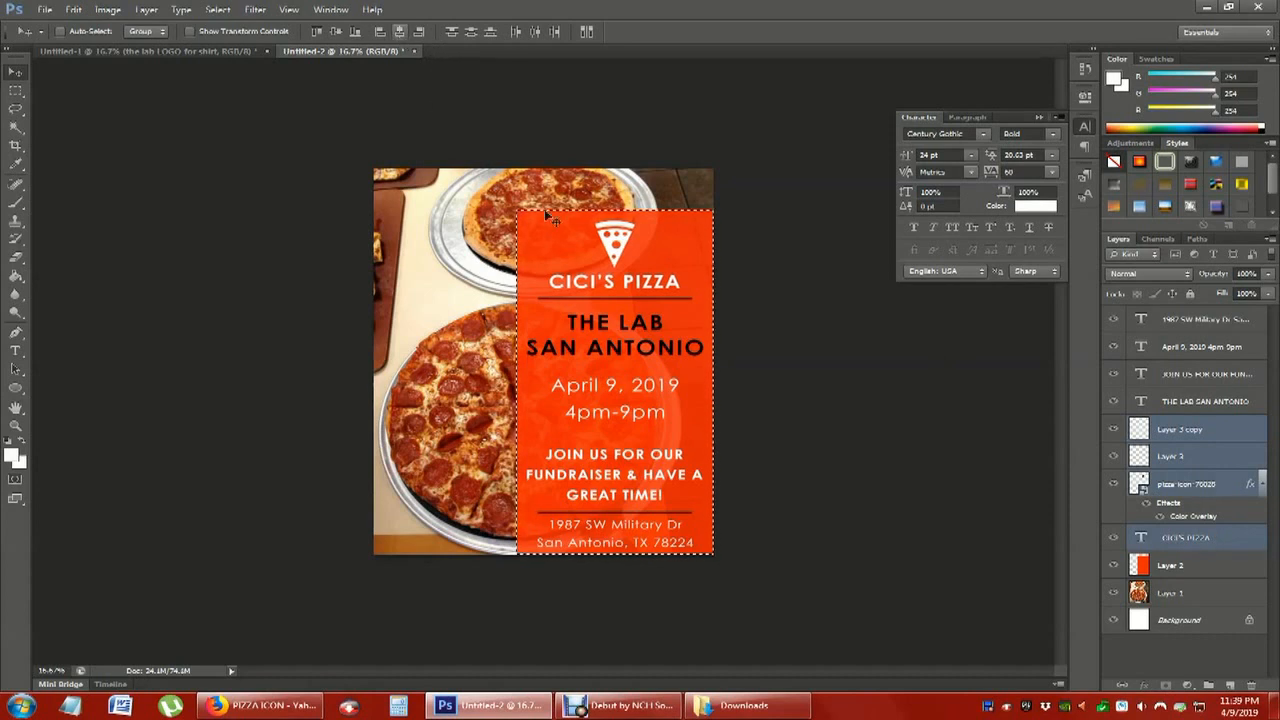
click(18, 90)
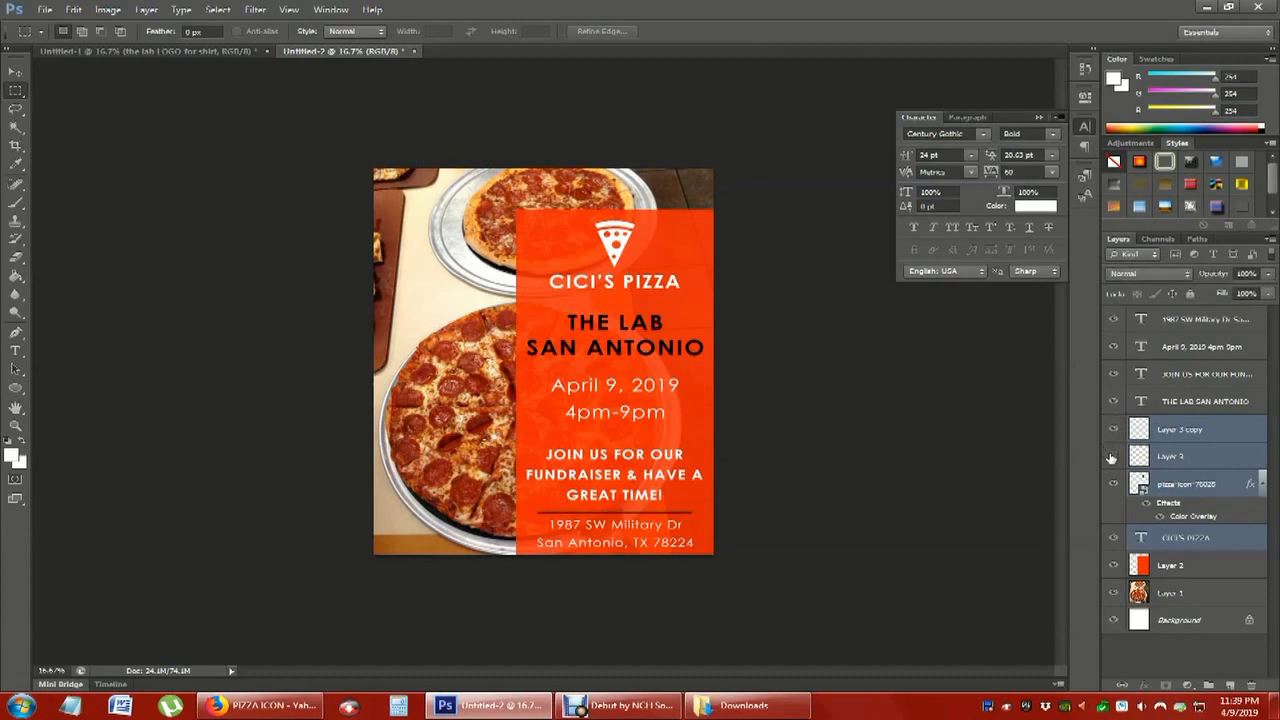
Hide and show the pizza icon layer to check it, and make the THE LAB SAN ANTONIO text layer active
click(1114, 485)
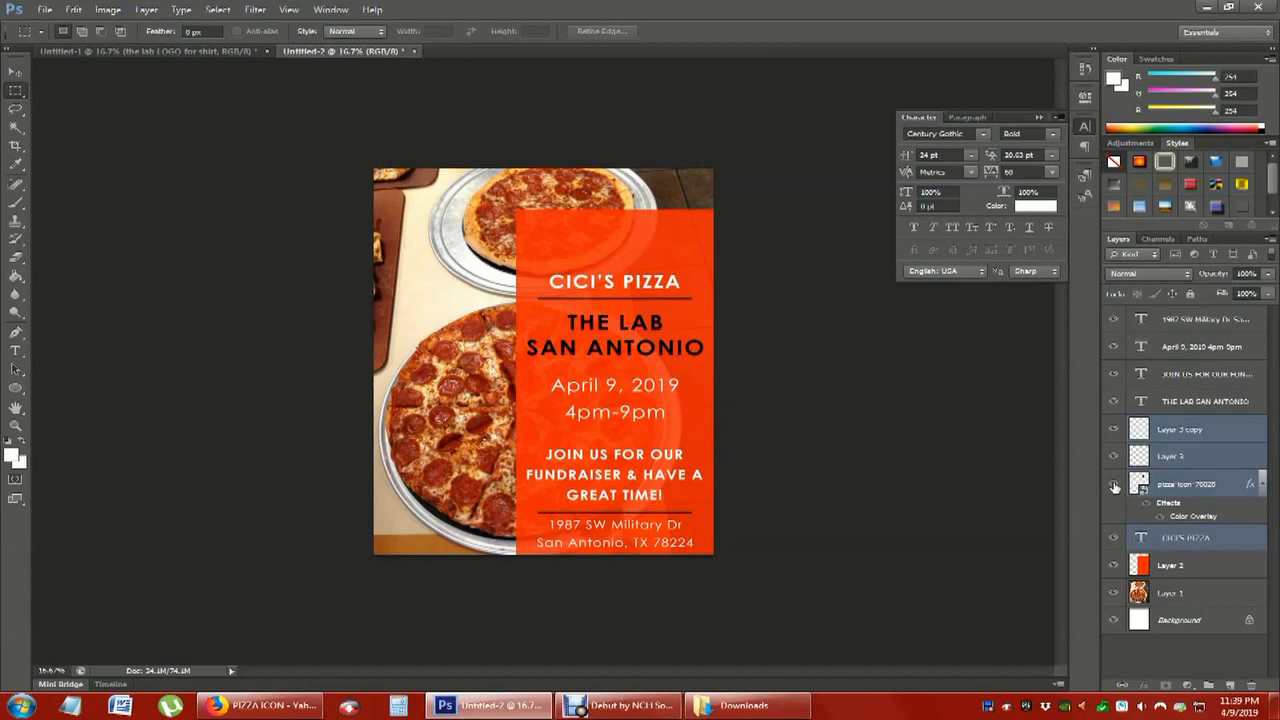
click(1114, 485)
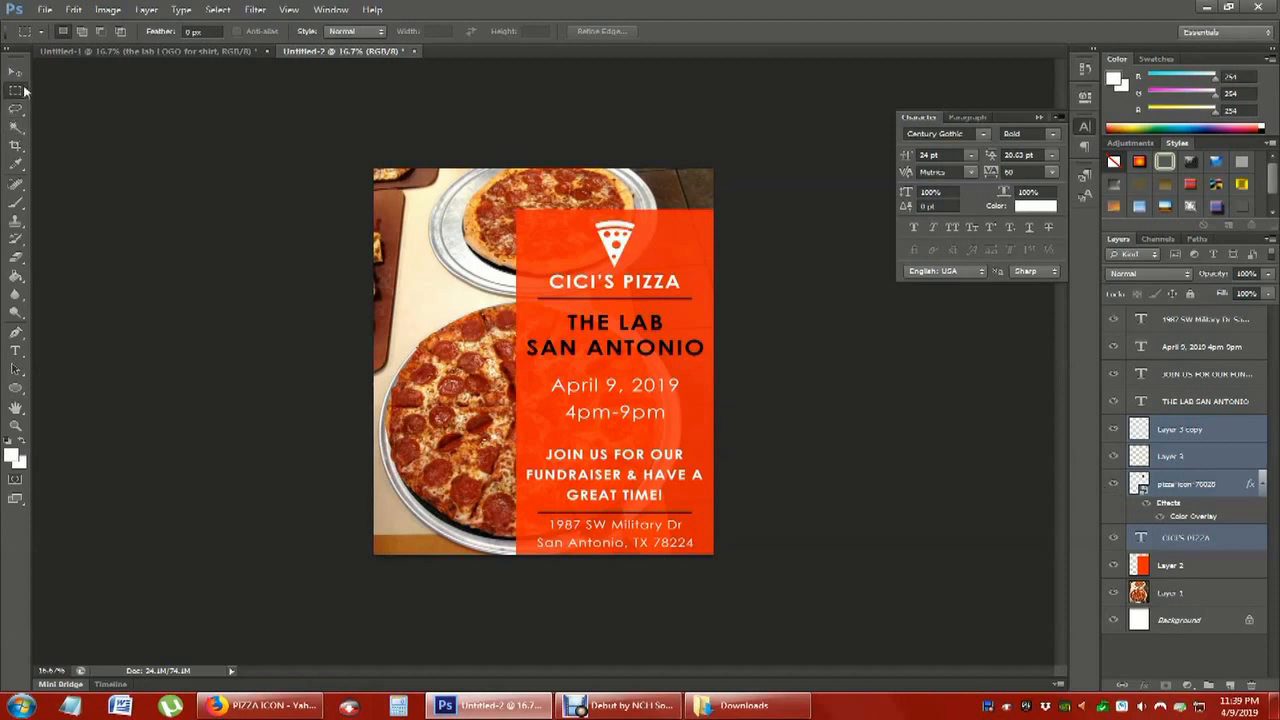
click(1180, 403)
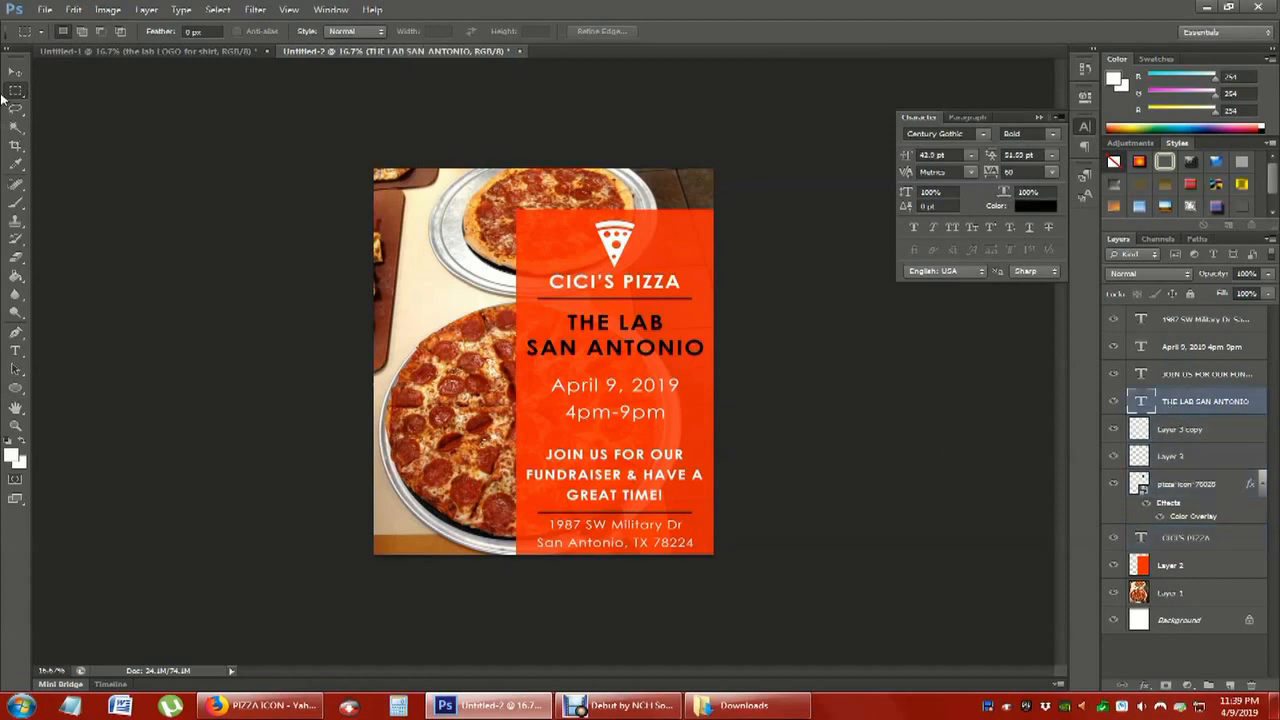
Save the flyer in the LAB folder as "cicis pizza fundraiser" in Photoshop (PSD) format with Layers and Maximize Compatibility enabled
click(45, 9)
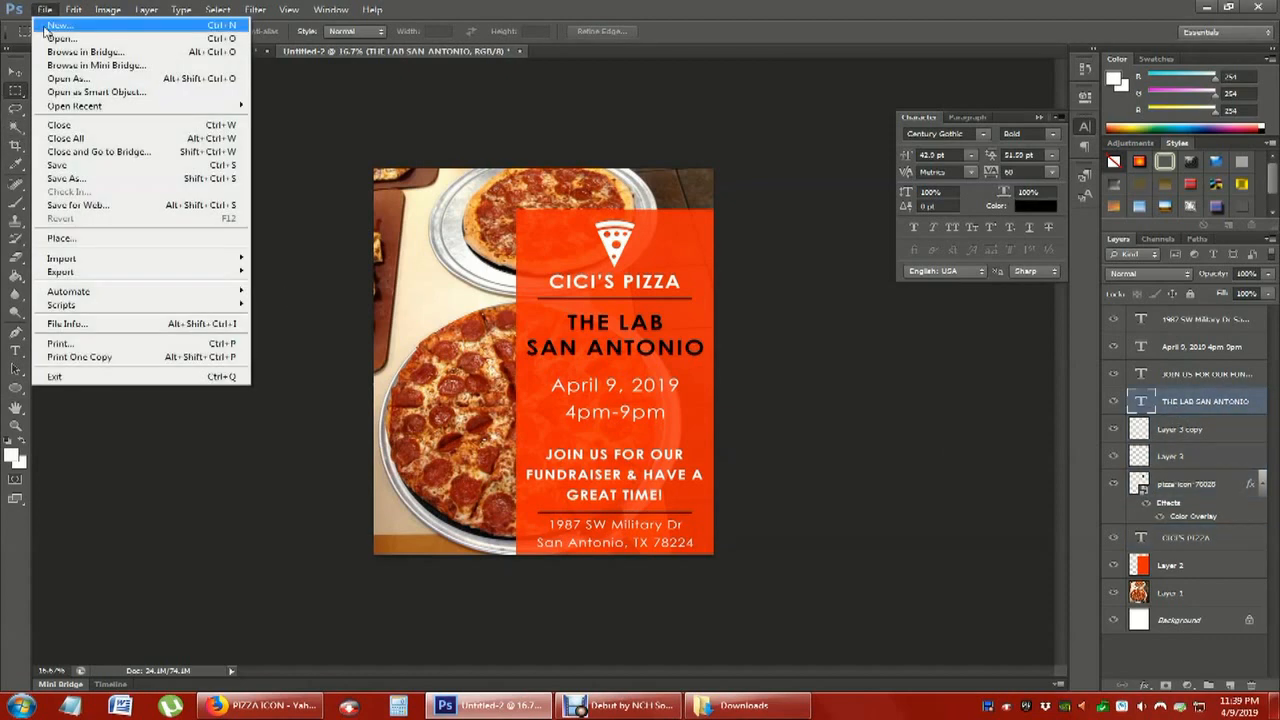
click(100, 179)
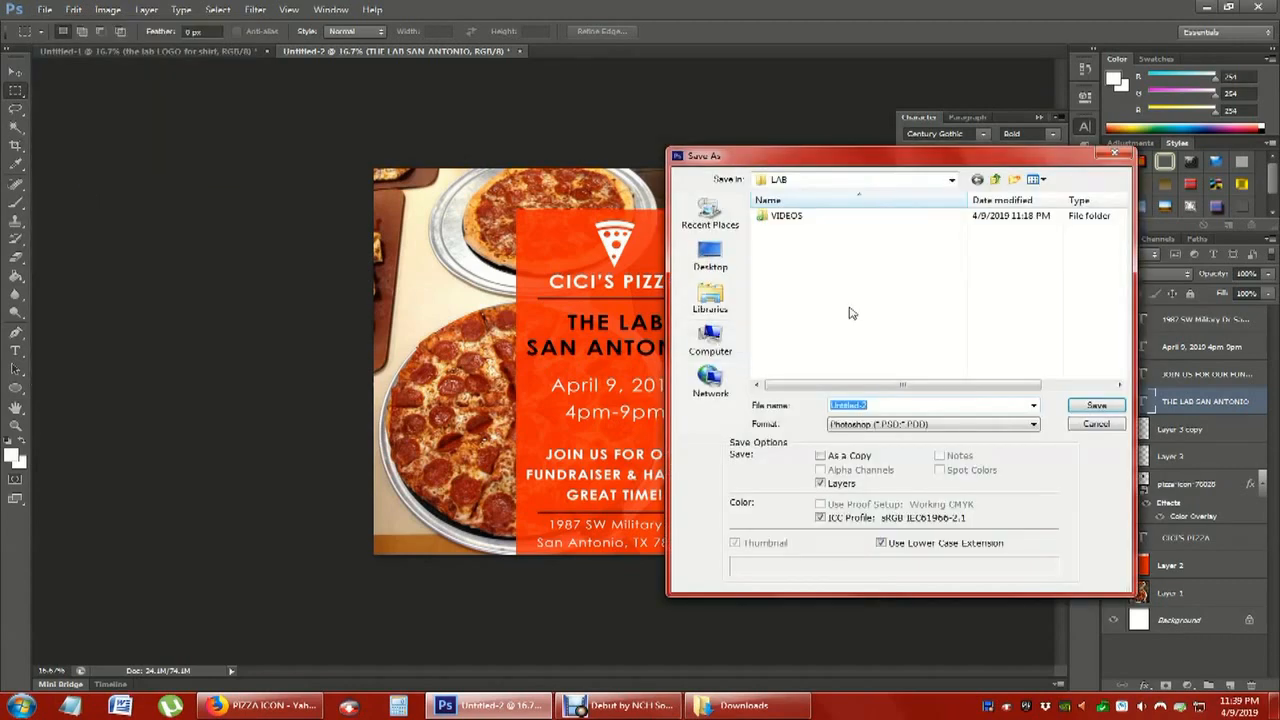
click(951, 179)
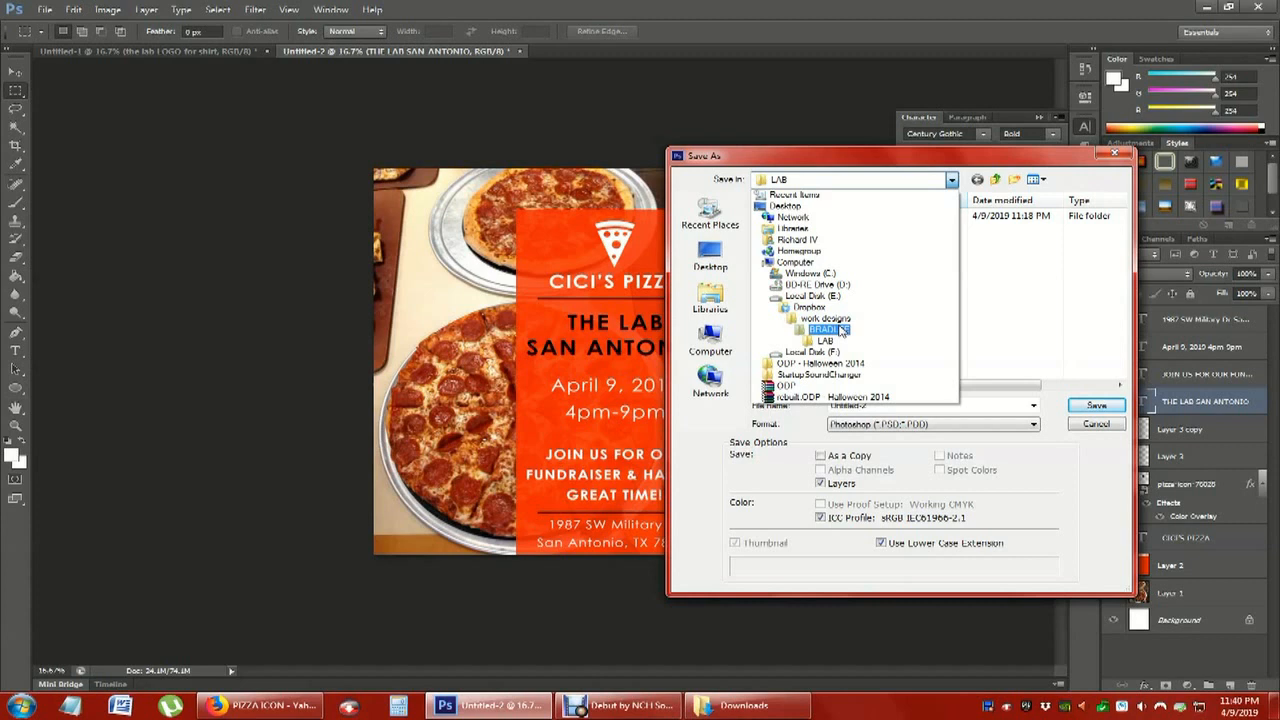
click(838, 342)
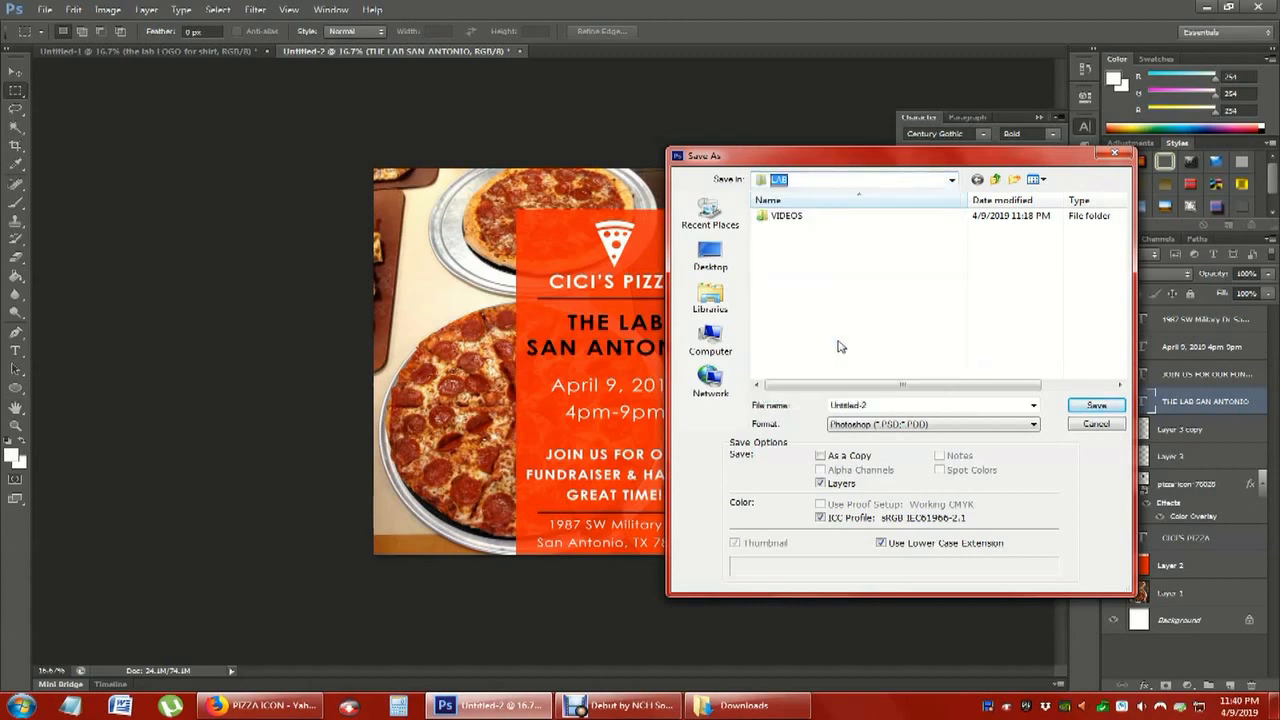
click(882, 405)
text(cicis pizza fundraiser)
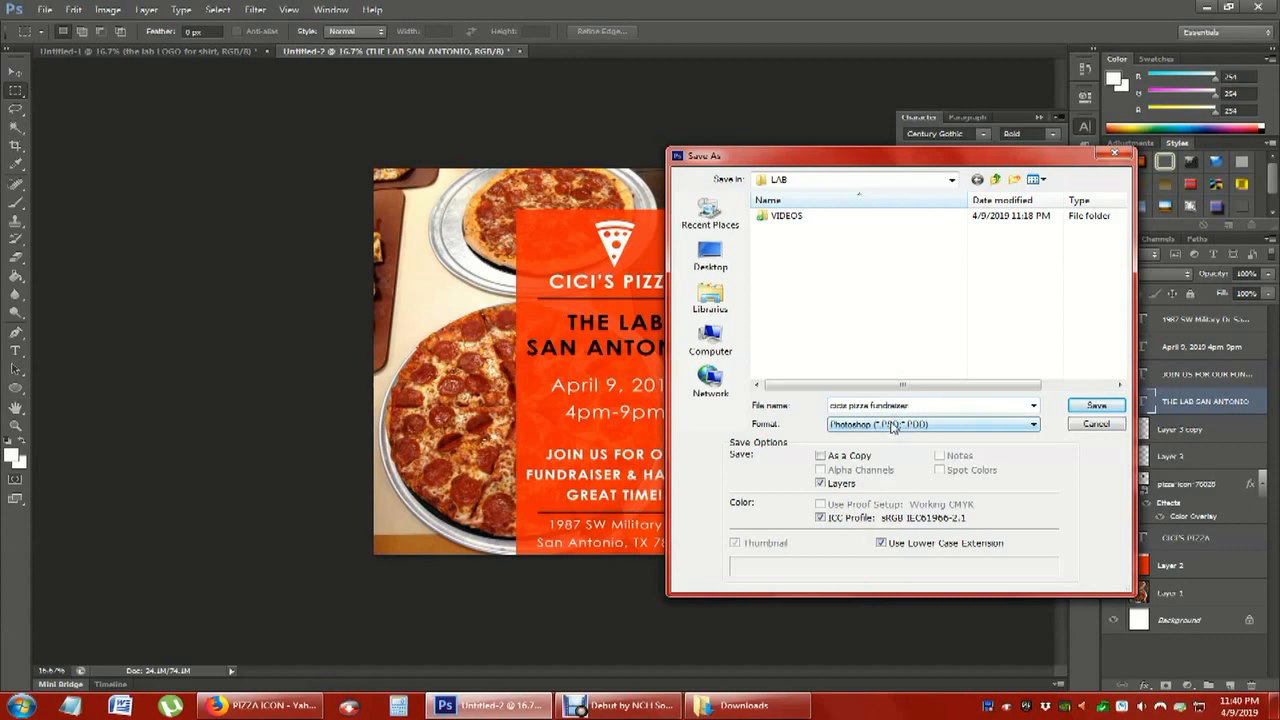
click(893, 426)
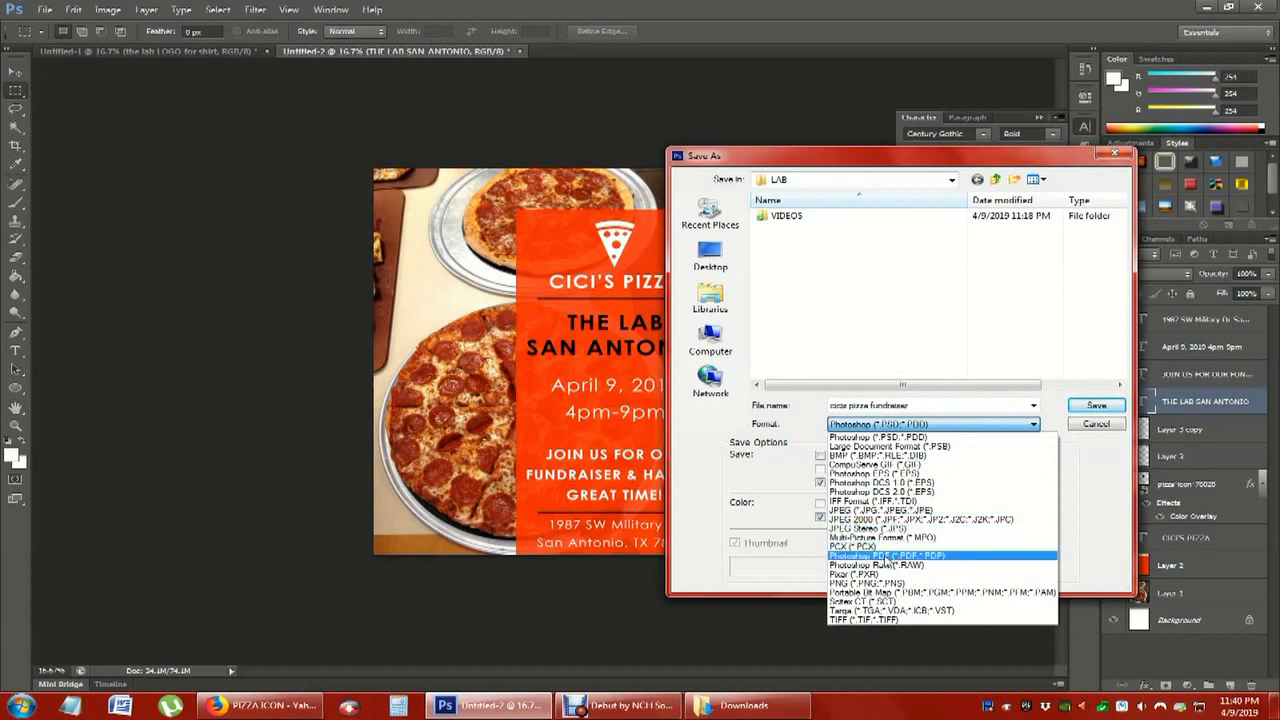
click(880, 439)
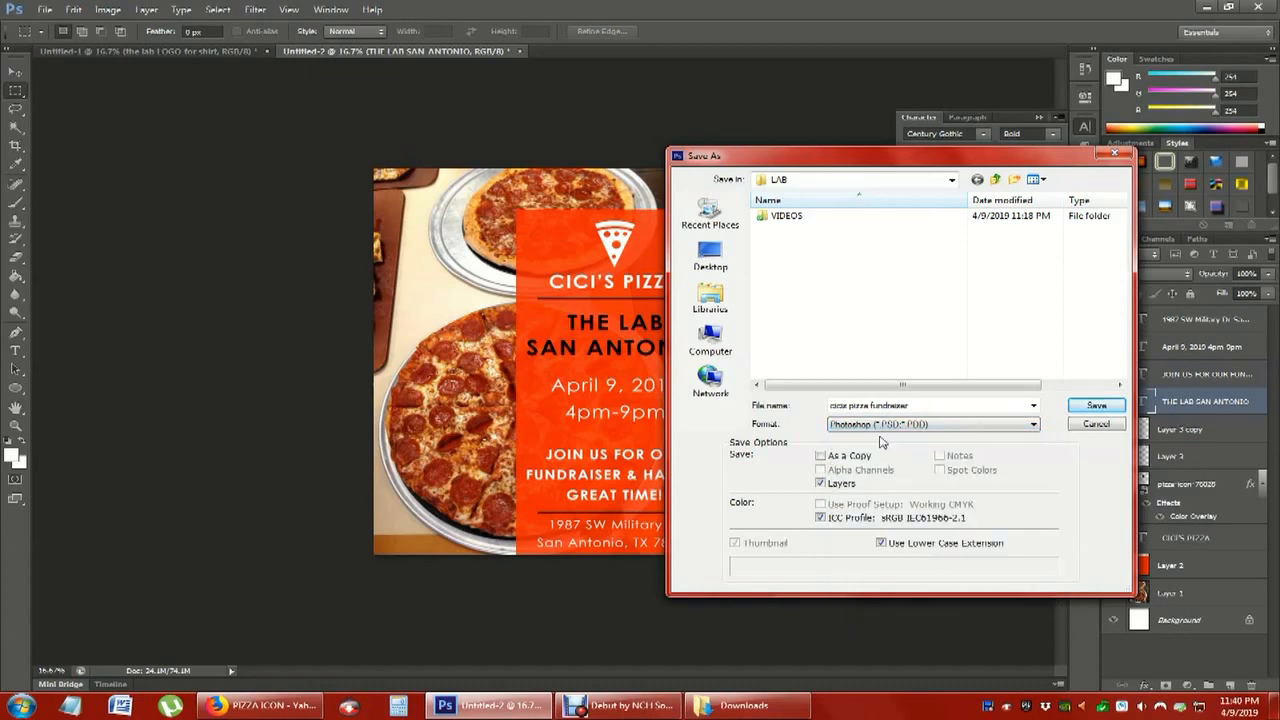
click(1096, 407)
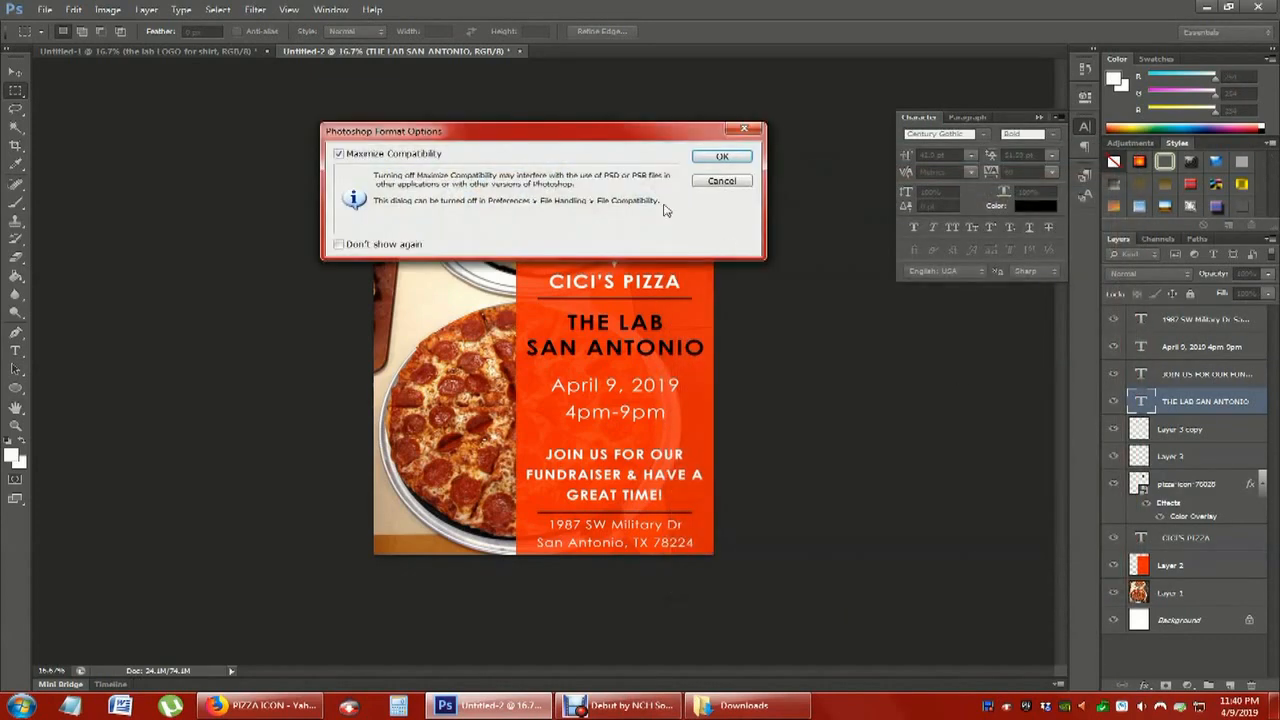
click(720, 157)
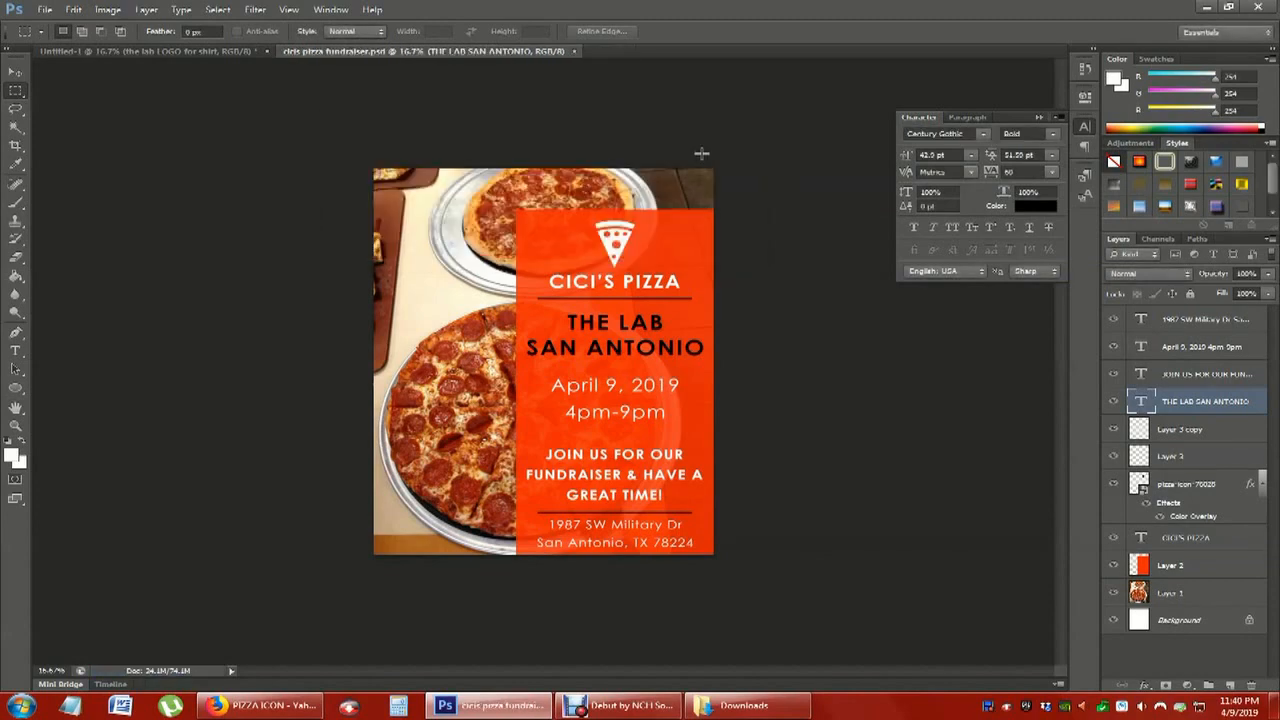